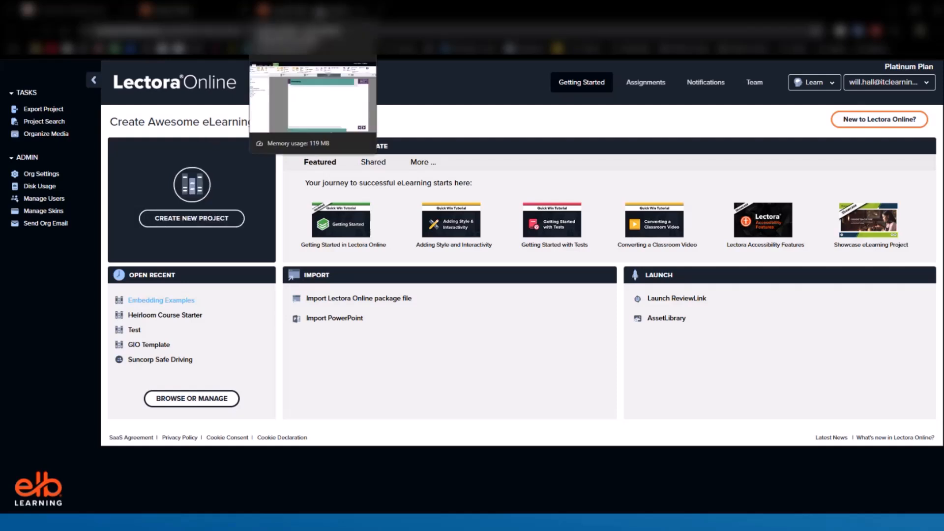
# - Start a new project and browse the designer themes offered for it, from Airy through Future Vision
pyautogui.click(321, 10)
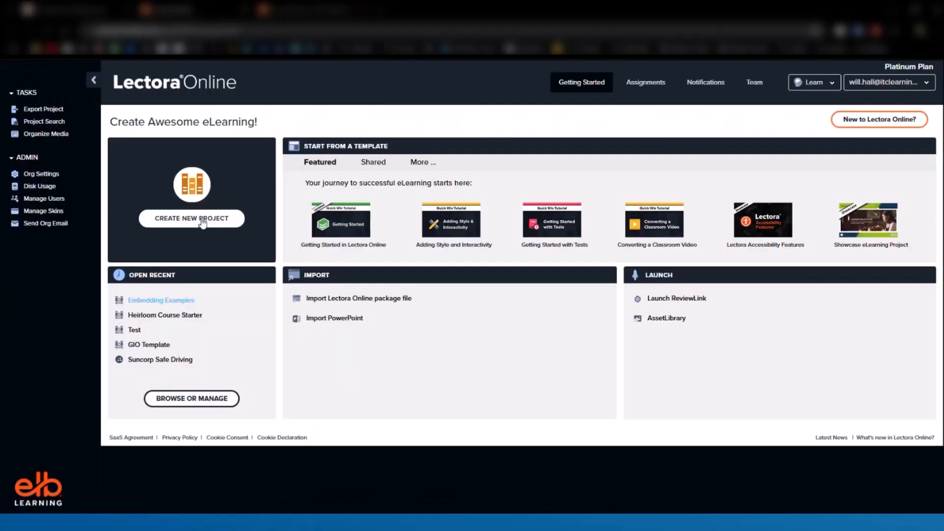
pyautogui.click(202, 217)
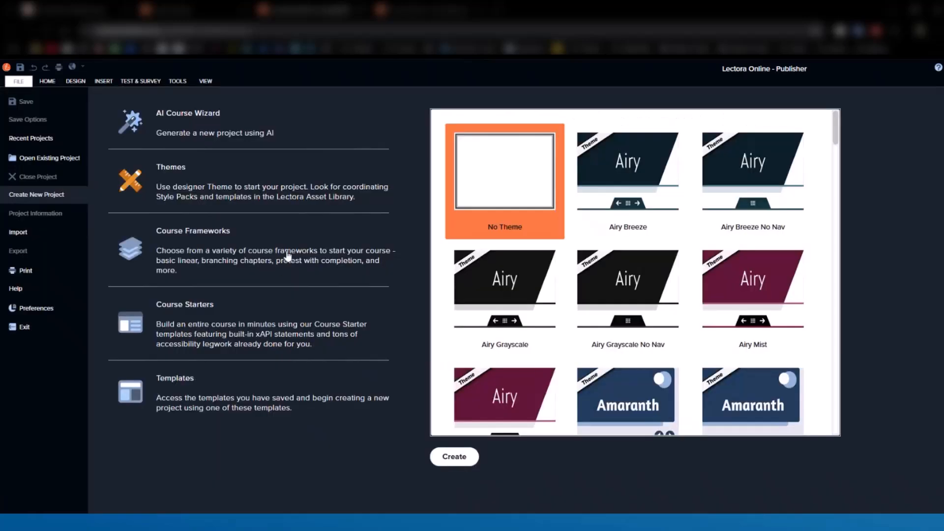
pyautogui.scroll(-10, 669, 200)
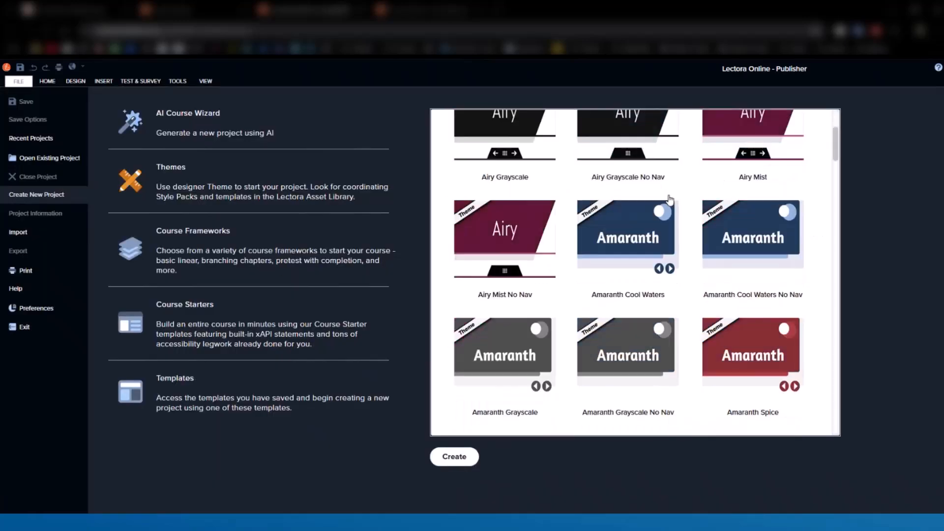
pyautogui.scroll(-5, 669, 200)
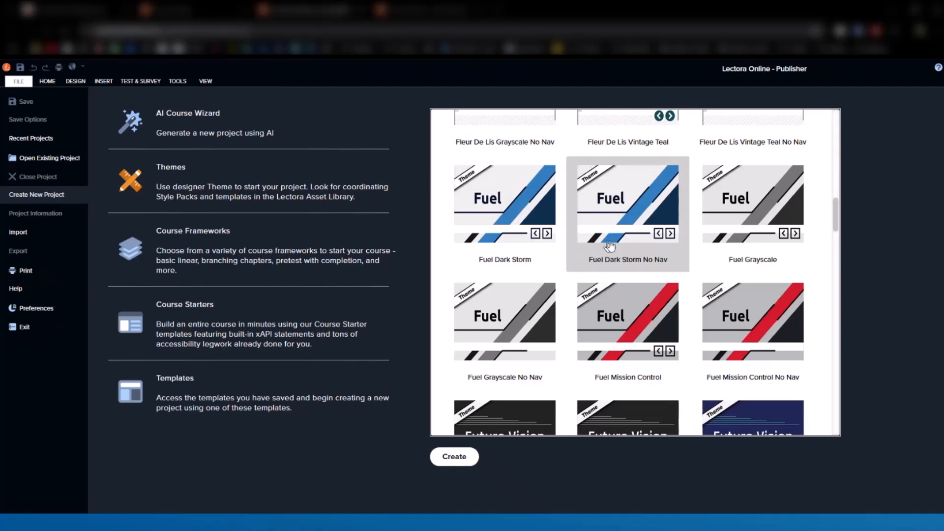
pyautogui.scroll(-4, 687, 231)
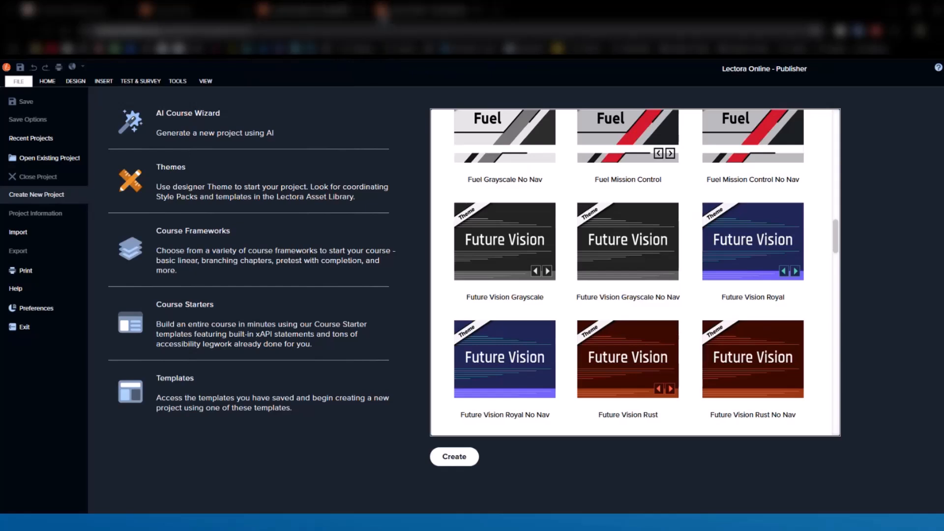
# - Switch to the already open Embedding Examples project and open the Stock Assets library for the Wireframe Examples page
pyautogui.click(447, 14)
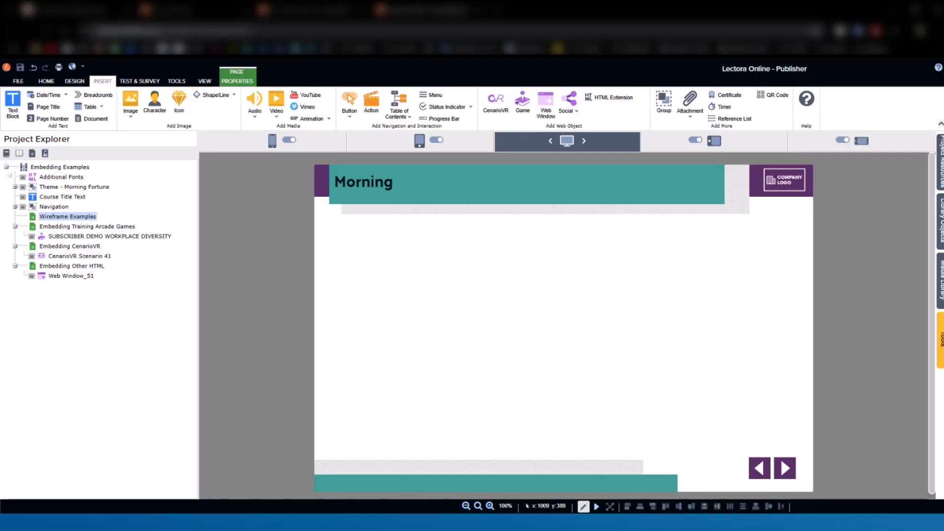
pyautogui.click(941, 344)
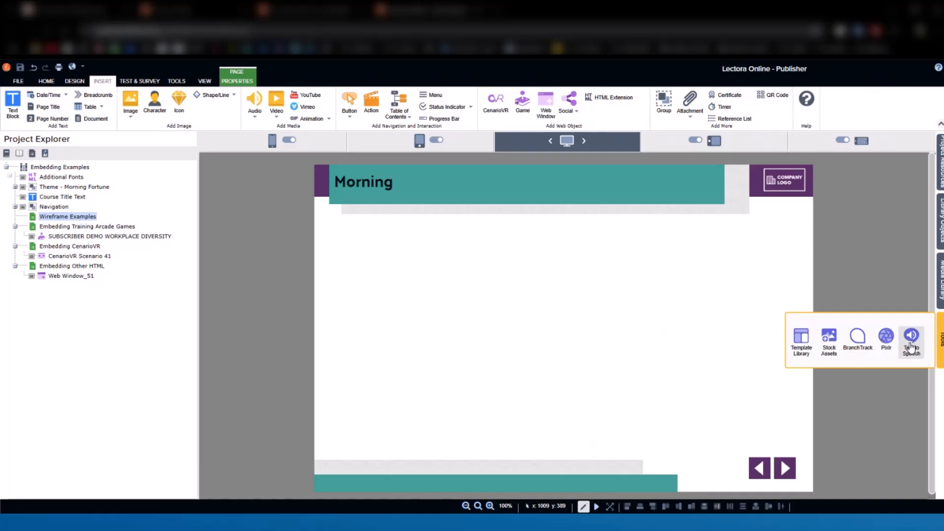
pyautogui.click(803, 355)
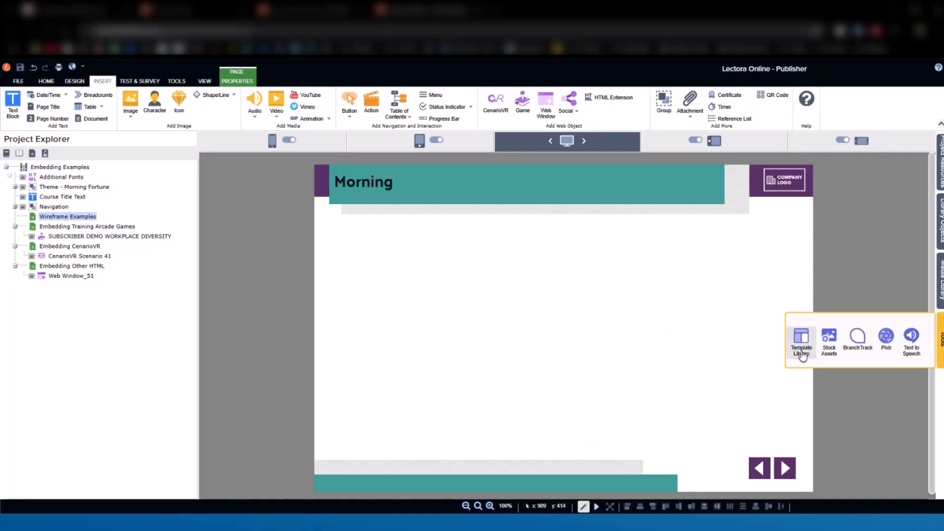
pyautogui.click(829, 344)
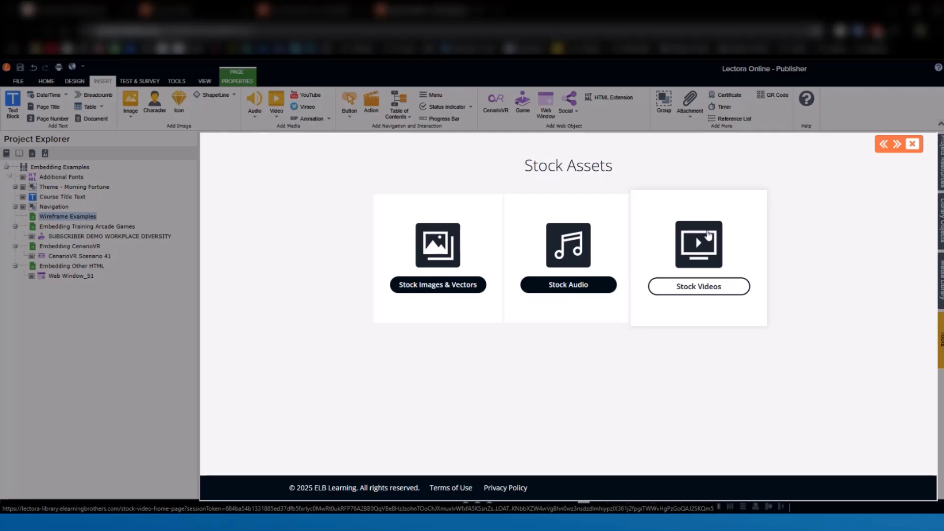
# - Browse the popular categories of Stock Images & Vectors and open the Computers & Electronics category
pyautogui.click(431, 252)
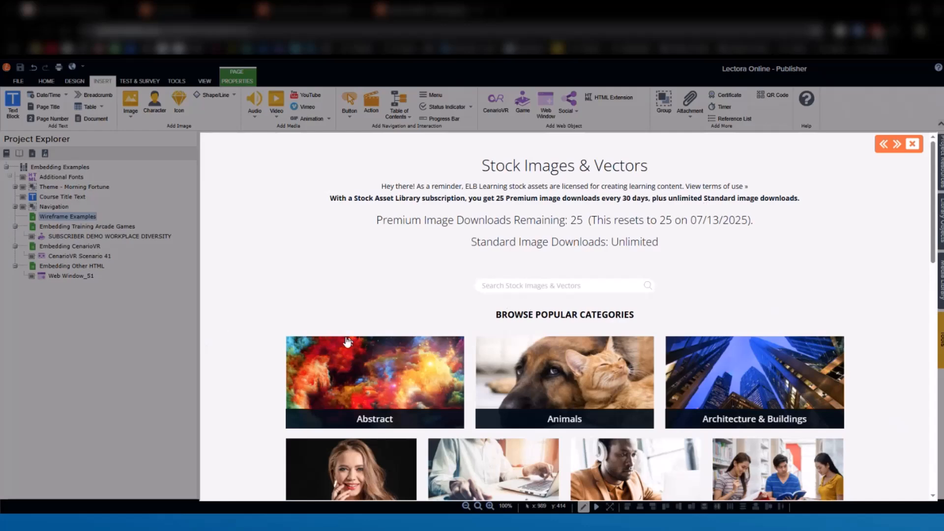
pyautogui.scroll(-2, 340, 334)
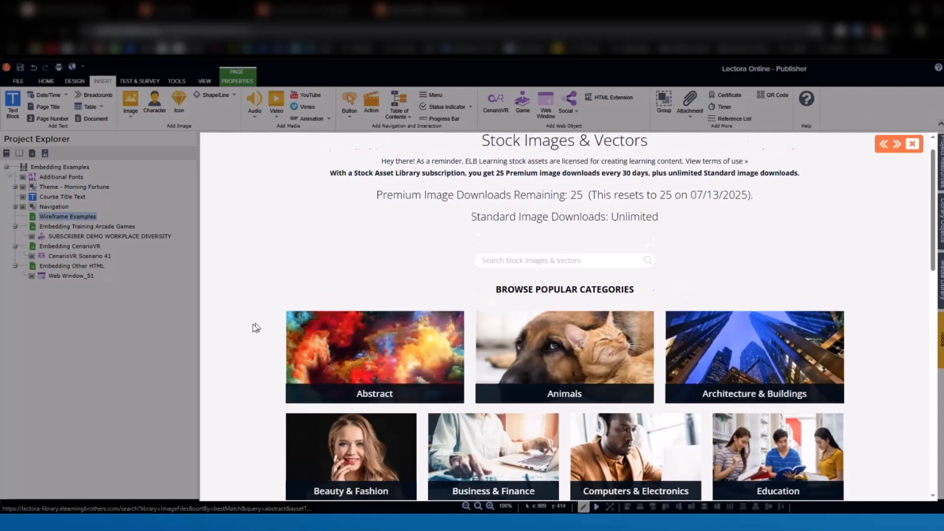
pyautogui.scroll(-6, 249, 331)
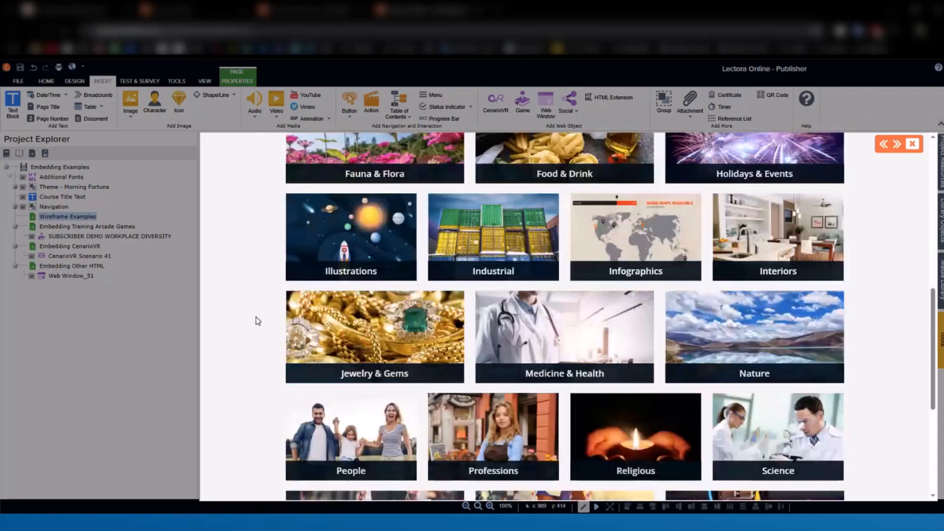
pyautogui.scroll(-5, 305, 375)
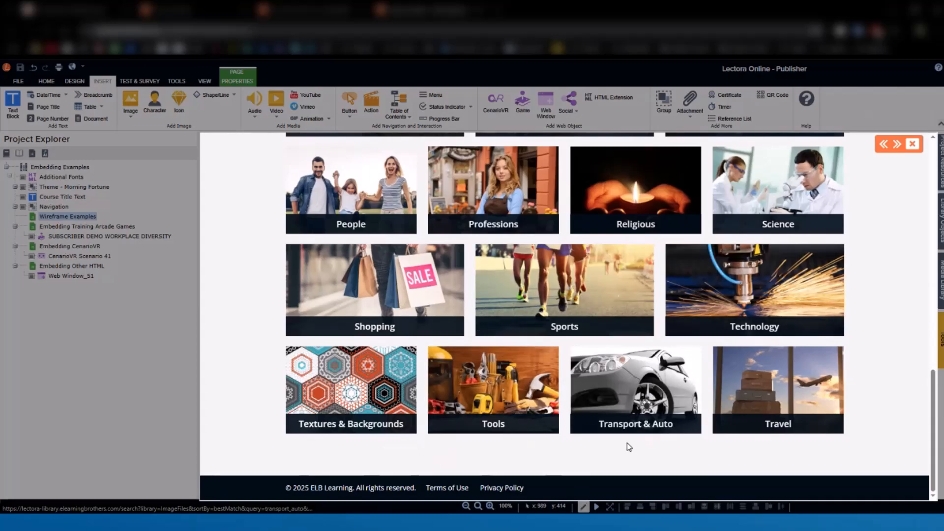
pyautogui.scroll(10, 246, 279)
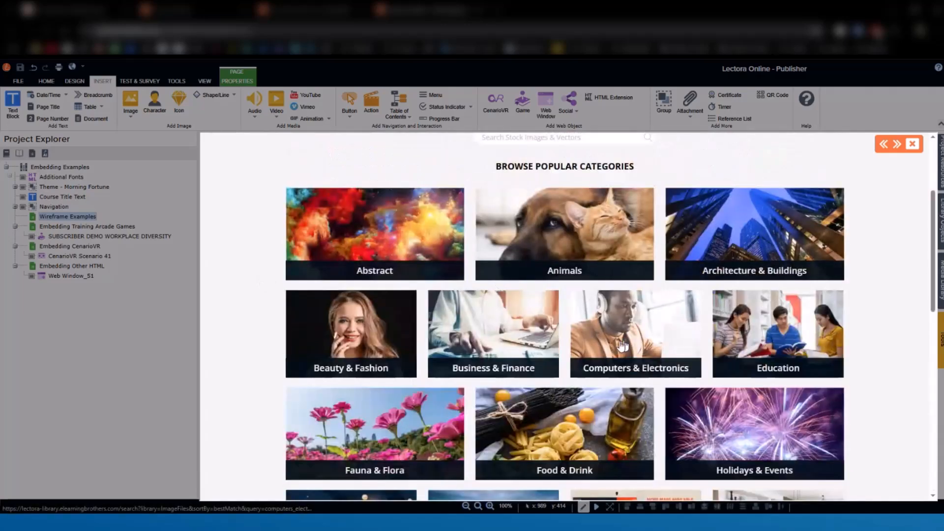
pyautogui.click(618, 316)
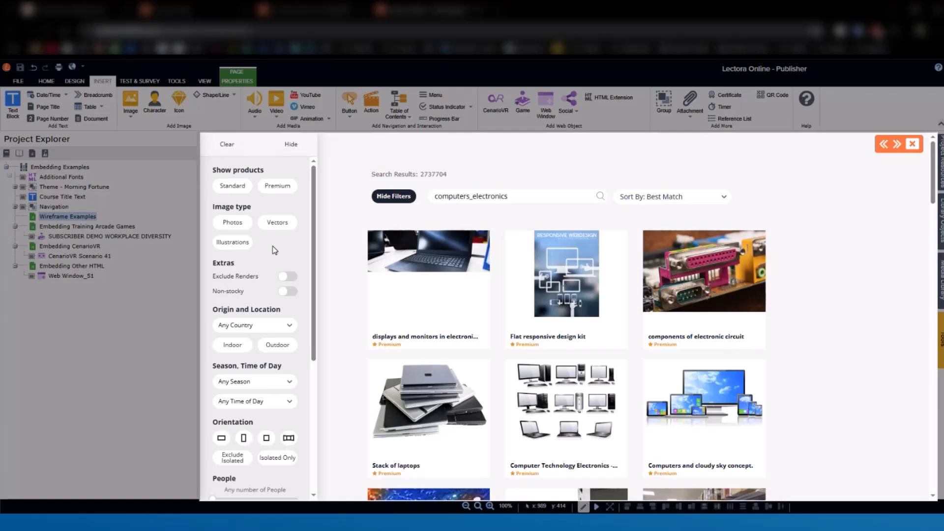
# - Examine the image search filters, including image type, orientation, people and the expanded image size options
pyautogui.click(250, 228)
pyautogui.click(285, 228)
pyautogui.click(240, 249)
pyautogui.click(248, 225)
pyautogui.scroll(-2, 255, 216)
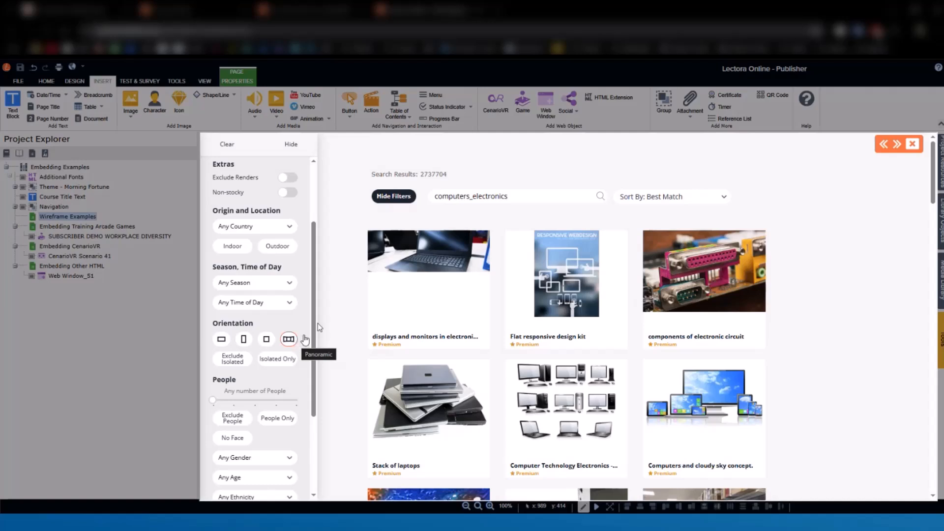
pyautogui.scroll(-3, 289, 367)
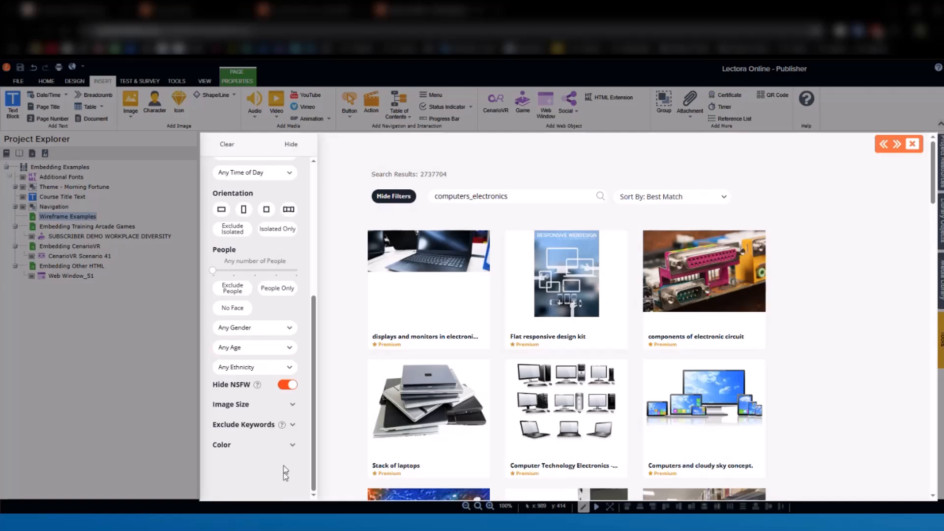
pyautogui.click(293, 407)
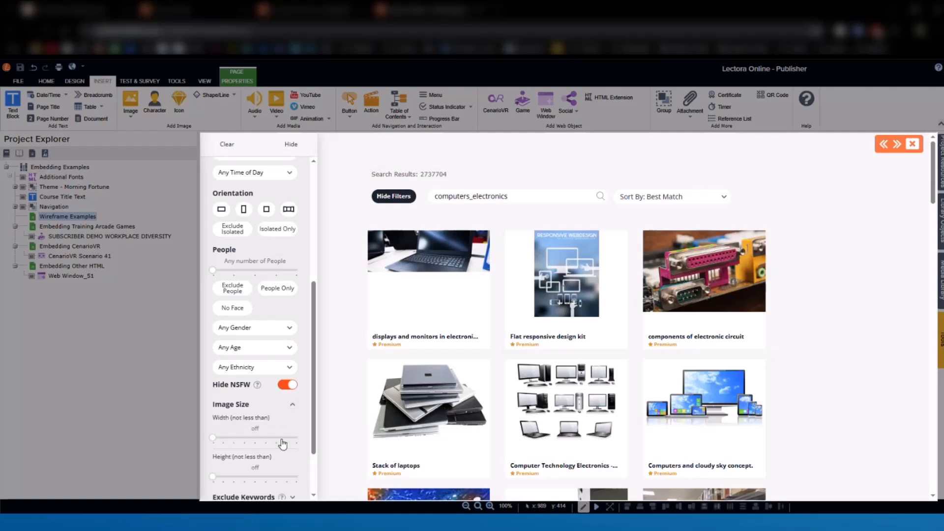
pyautogui.scroll(-2, 245, 374)
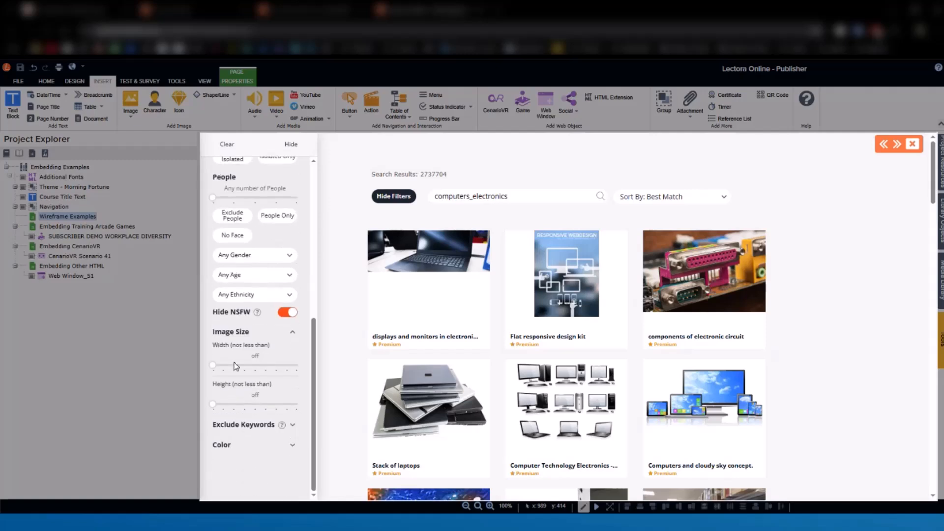
pyautogui.click(293, 333)
pyautogui.scroll(2, 296, 360)
pyautogui.scroll(3, 295, 360)
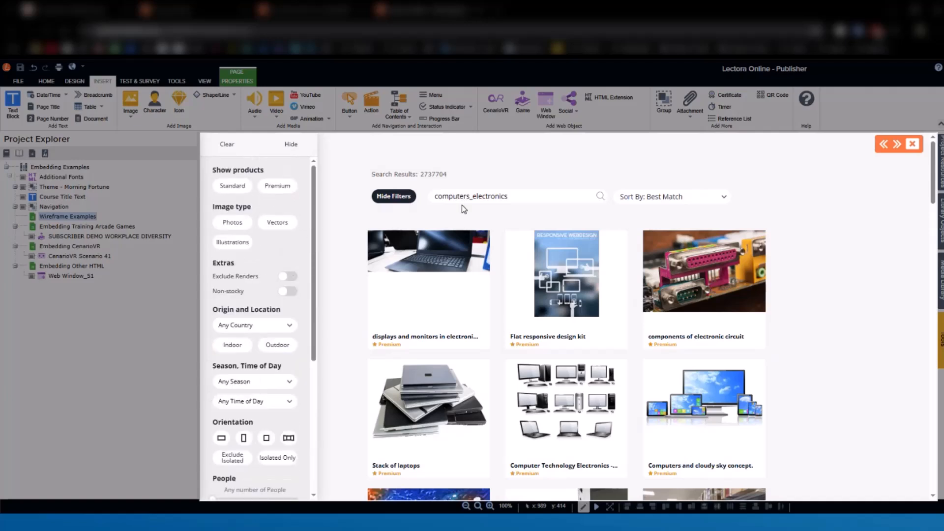
# - Add the S size (500 x 333 px) of the "components of electronic circuit" image to the page and return to the Stock Assets start page
pyautogui.moveTo(724, 287)
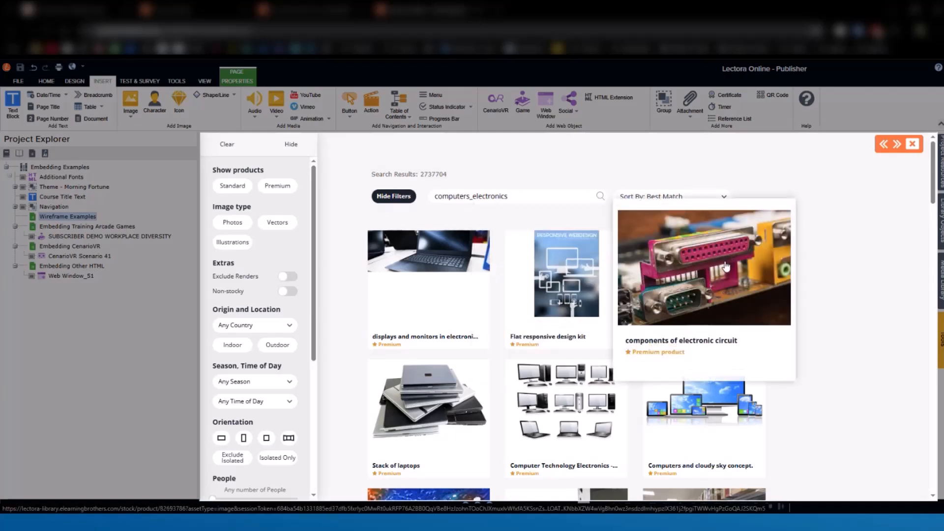
pyautogui.click(687, 339)
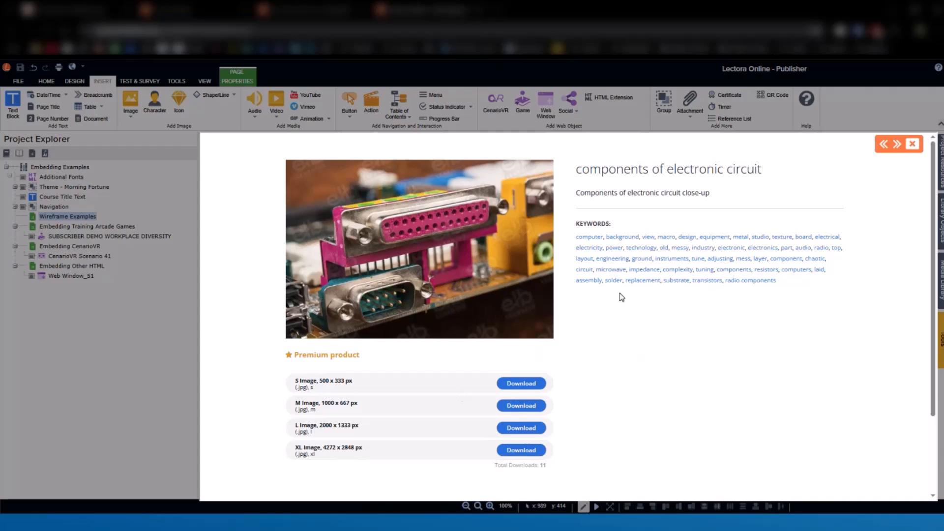
pyautogui.click(529, 384)
pyautogui.click(522, 387)
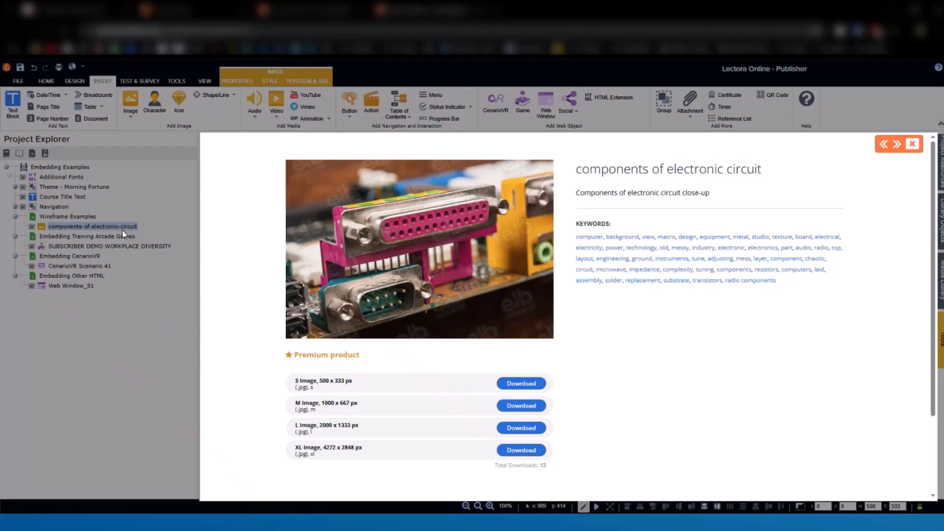
pyautogui.click(884, 147)
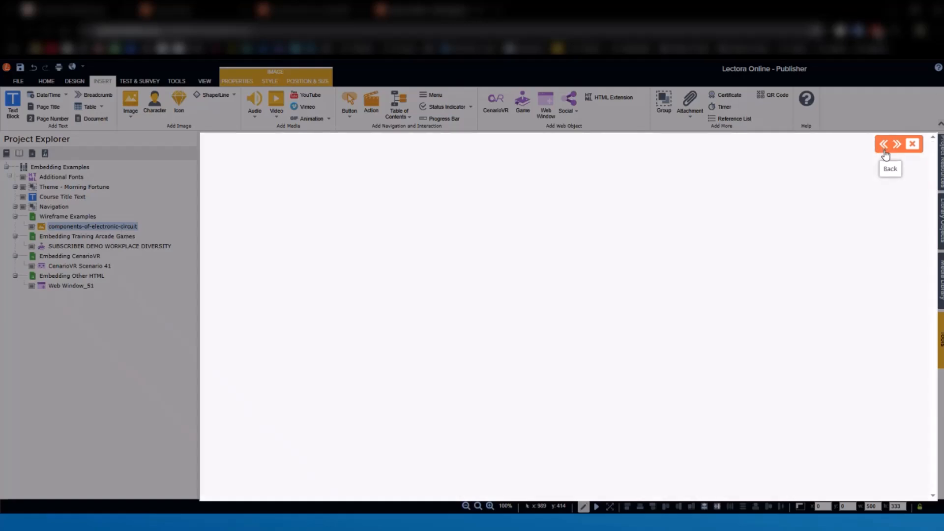
pyautogui.click(884, 147)
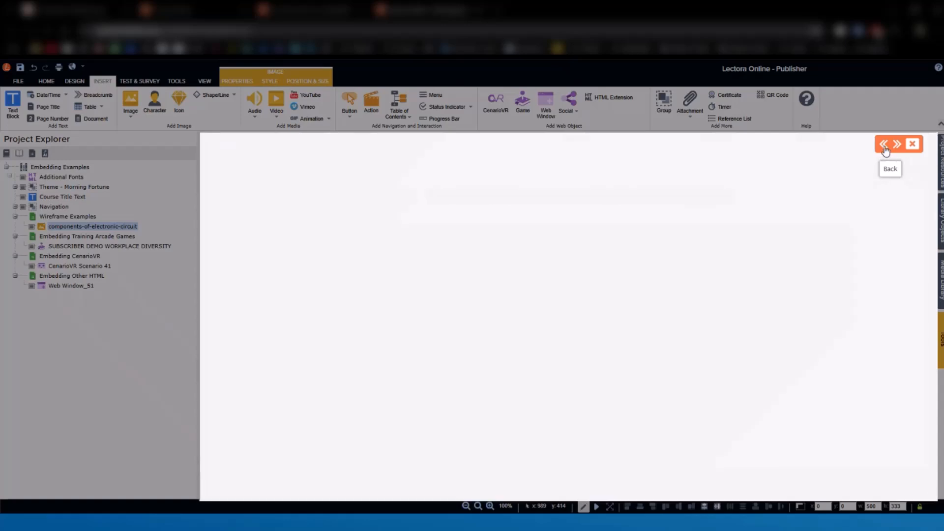
pyautogui.click(884, 147)
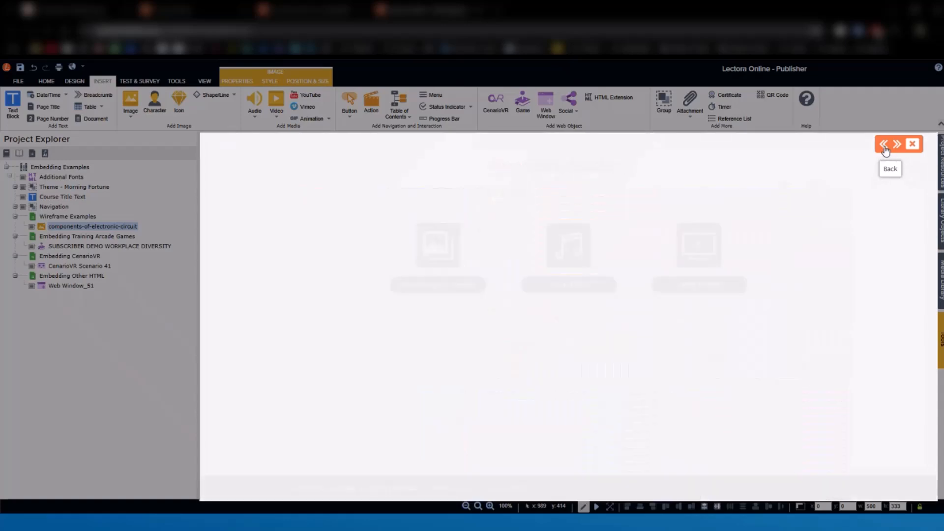
# - Look through the Music and Sound FX categories of Stock Audio and return to the Stock Assets start page
pyautogui.click(585, 252)
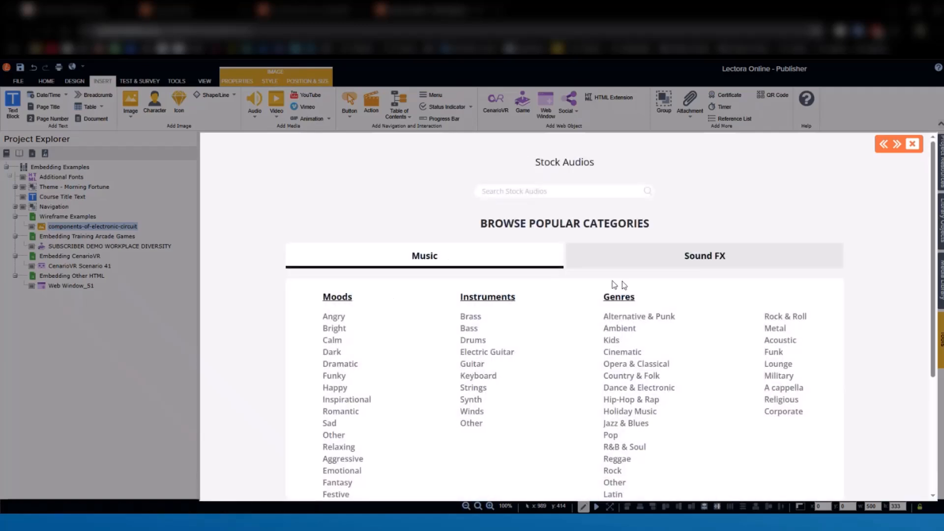
pyautogui.scroll(-3, 428, 341)
pyautogui.scroll(3, 421, 341)
pyautogui.click(701, 256)
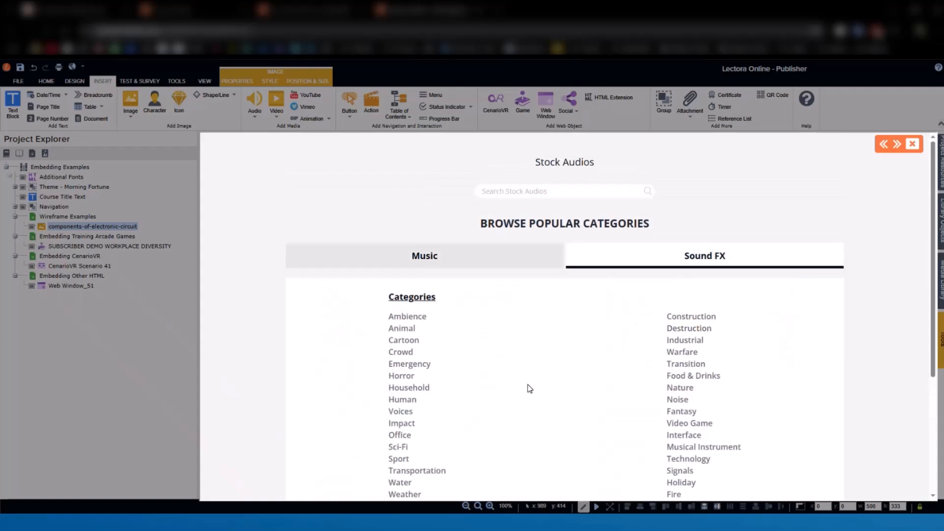
pyautogui.scroll(-2, 523, 353)
pyautogui.scroll(2, 523, 352)
pyautogui.click(883, 145)
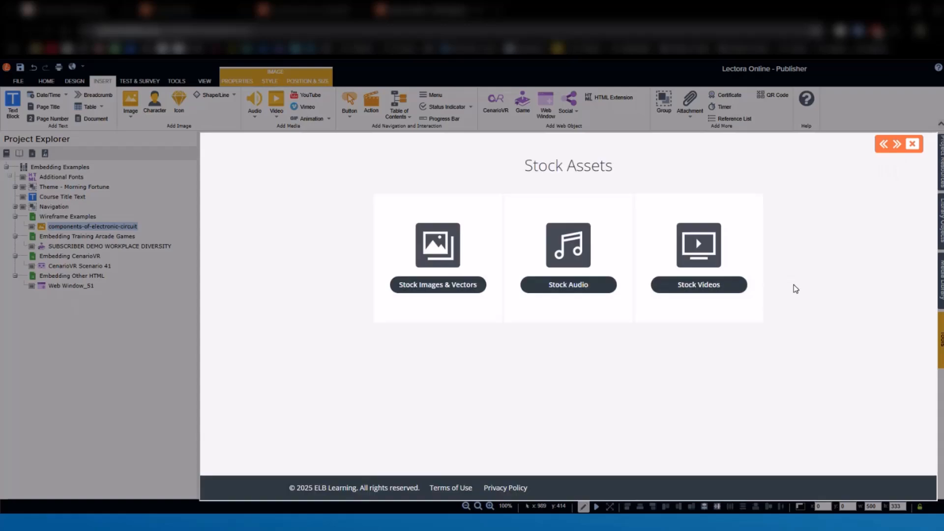
# - Look through the Footage and Backgrounds categories of Stock Videos
pyautogui.click(697, 242)
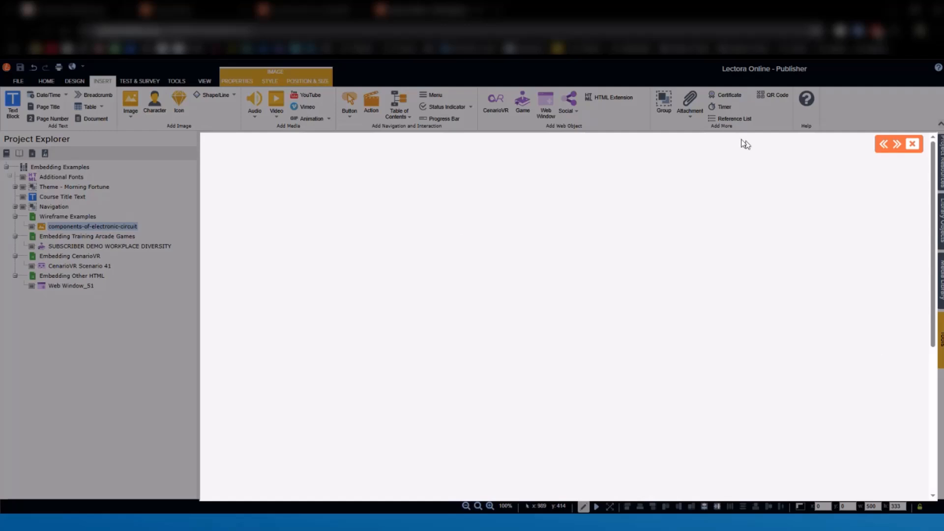
pyautogui.scroll(-4, 482, 353)
pyautogui.scroll(4, 482, 353)
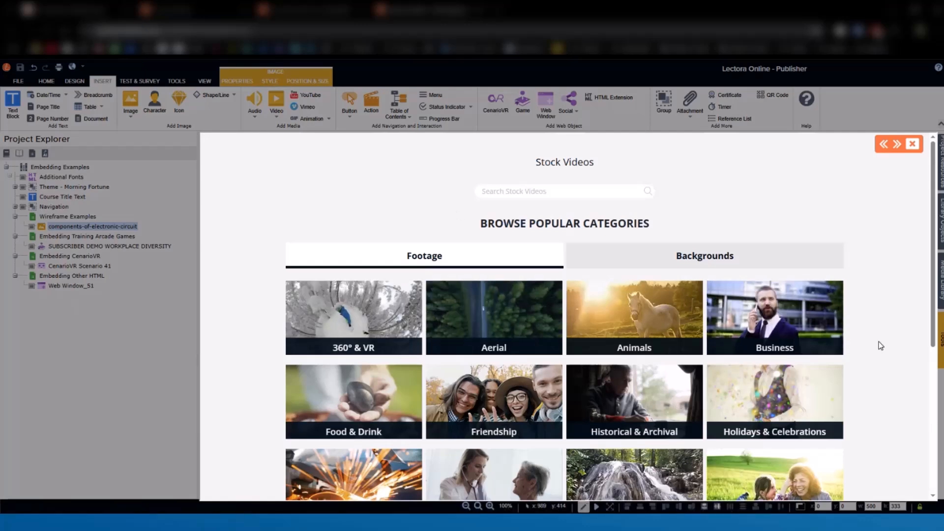
pyautogui.scroll(-1, 878, 346)
pyautogui.scroll(-5, 878, 346)
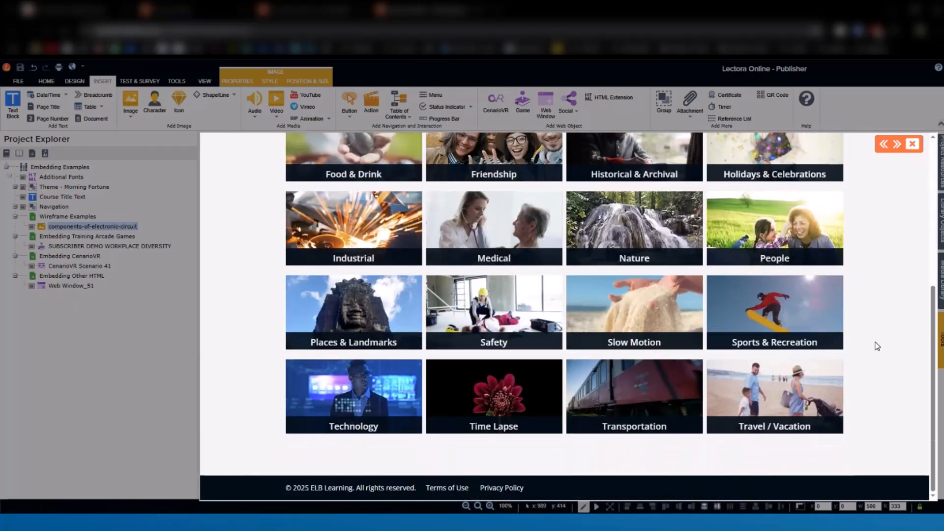
pyautogui.scroll(4, 878, 346)
pyautogui.scroll(3, 877, 346)
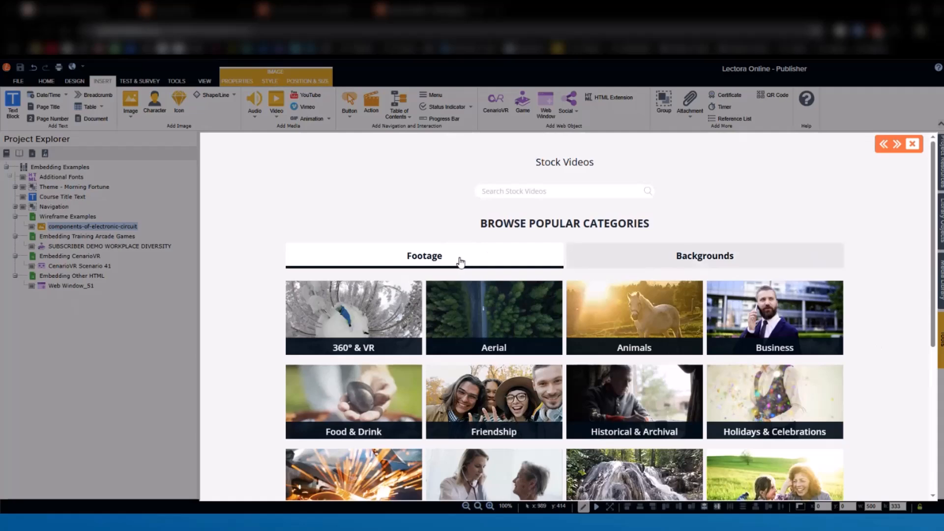
pyautogui.click(672, 259)
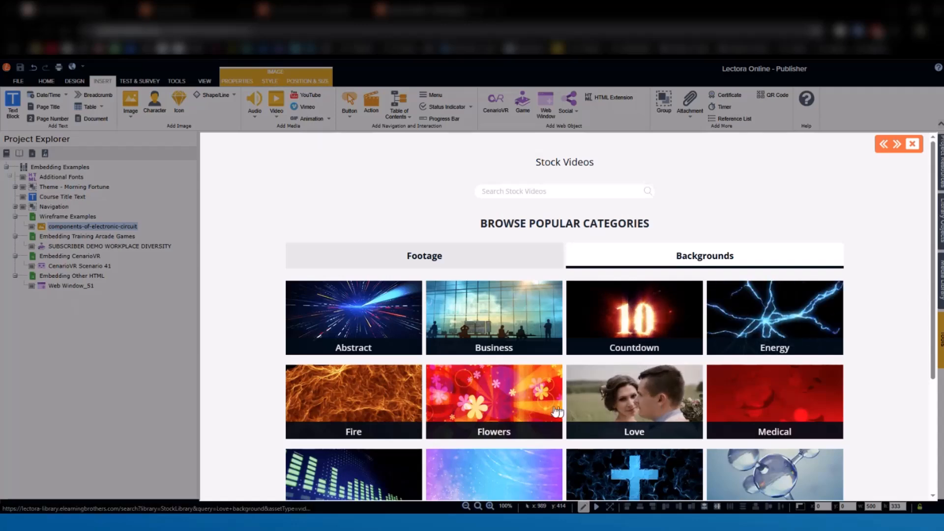
pyautogui.scroll(-2, 513, 481)
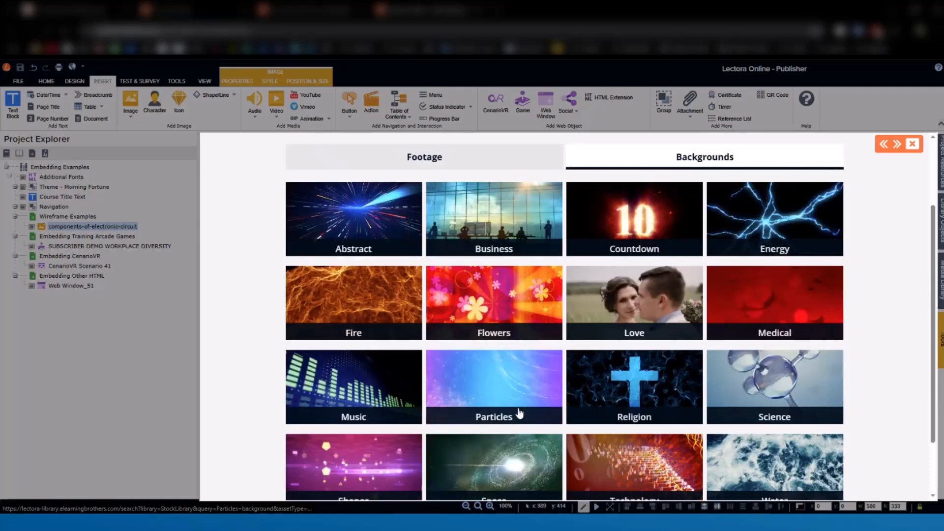
# - Return to the Footage categories of Stock Videos and close the stock asset library
pyautogui.scroll(2, 521, 410)
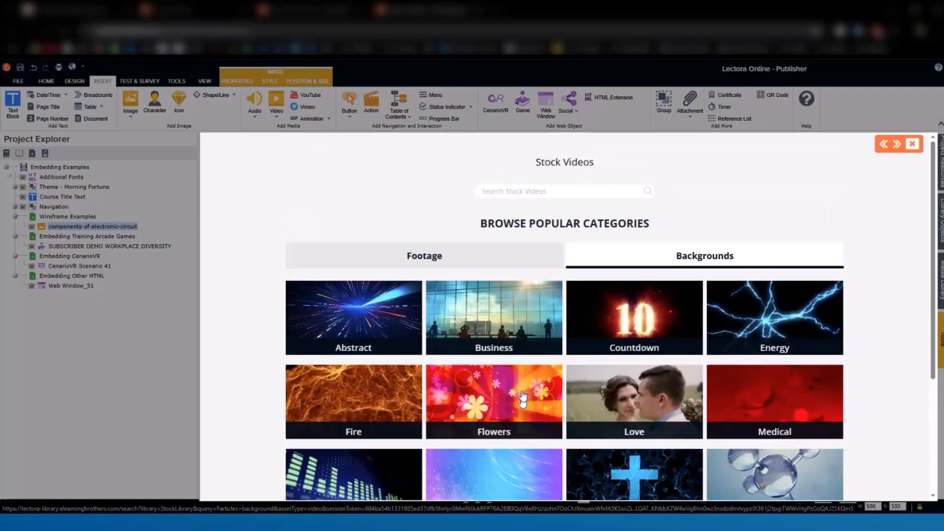
pyautogui.click(522, 262)
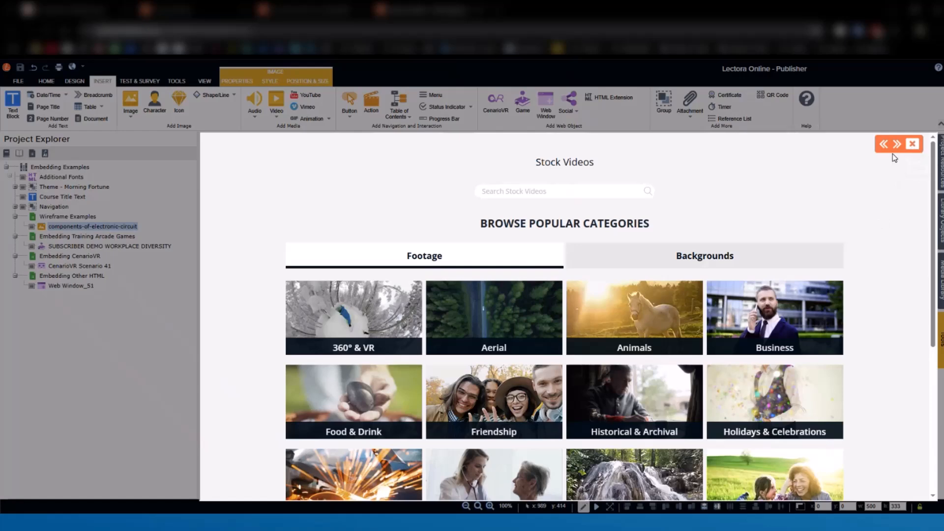
pyautogui.click(913, 146)
# - Move the circuit image to the middle of the Wireframe Examples page and delete it
pyautogui.moveTo(426, 209); pyautogui.dragTo(531, 288)
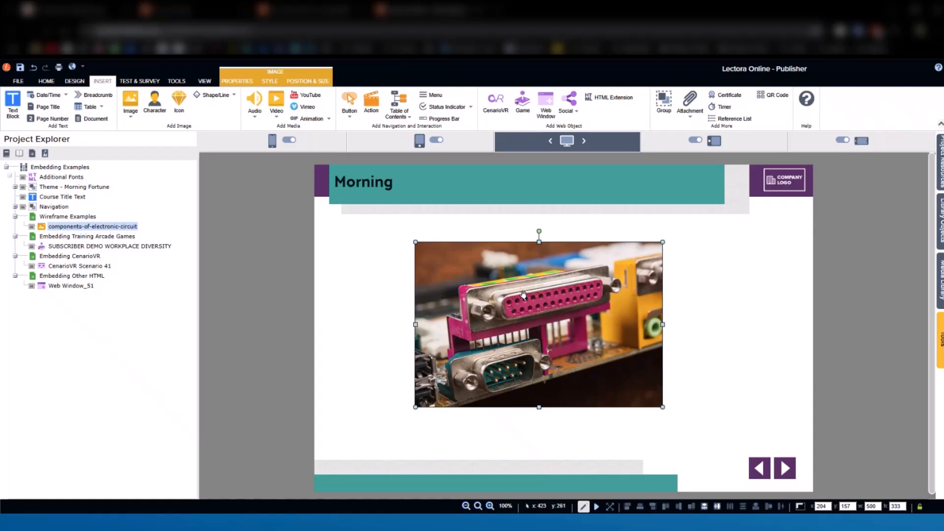
pyautogui.moveTo(523, 294); pyautogui.dragTo(551, 300)
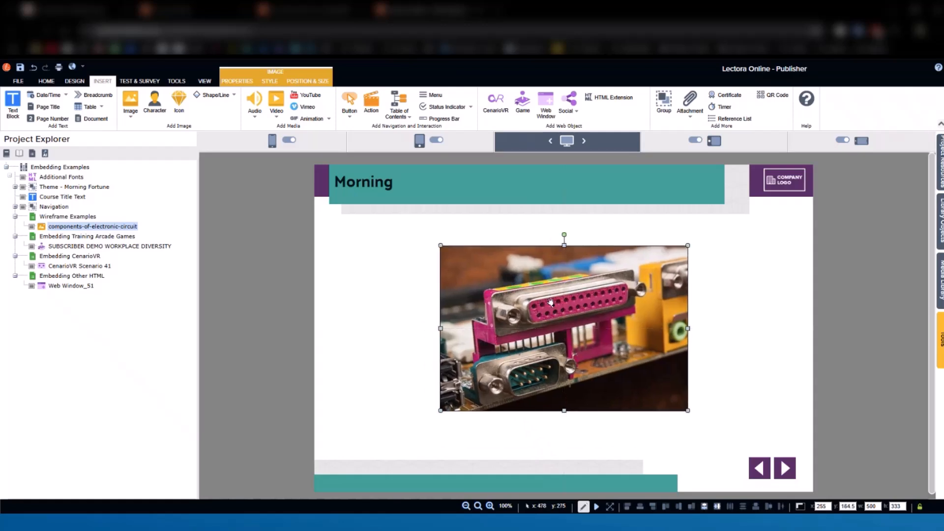
pyautogui.press('Delete')
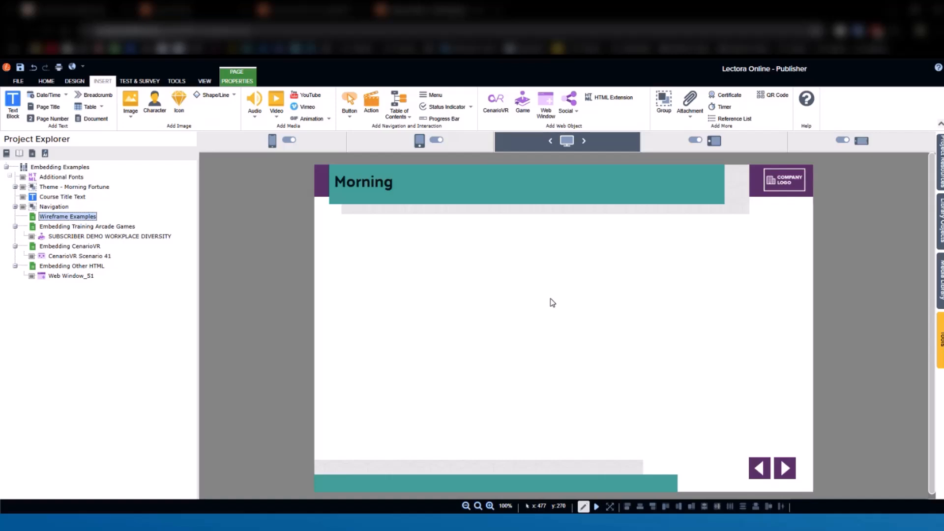
# - Reopen the Stock Assets library and browse Stock Images & Vectors to the Illustrations category
pyautogui.click(940, 339)
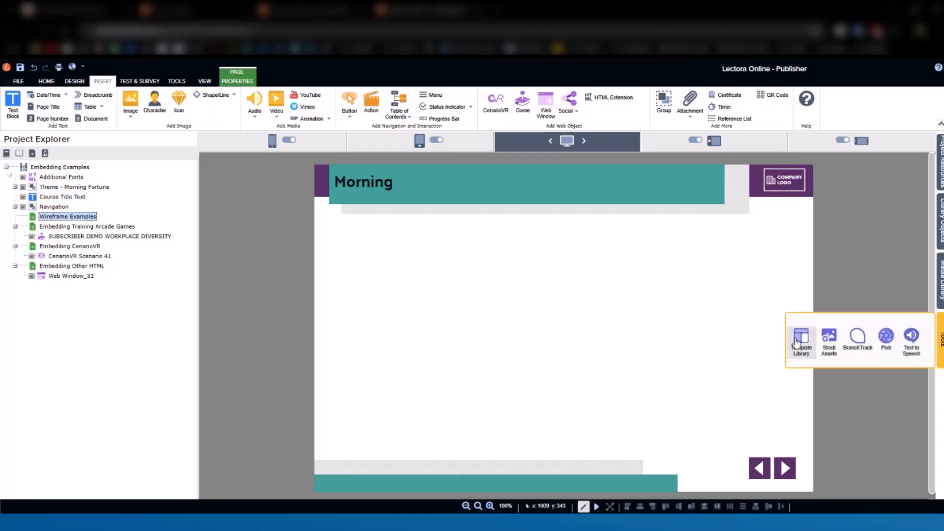
pyautogui.click(829, 339)
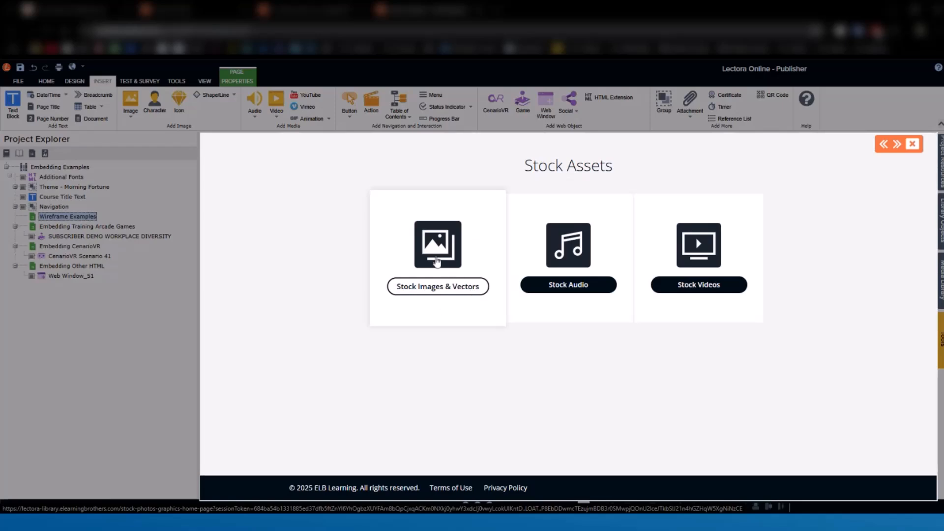
pyautogui.click(436, 291)
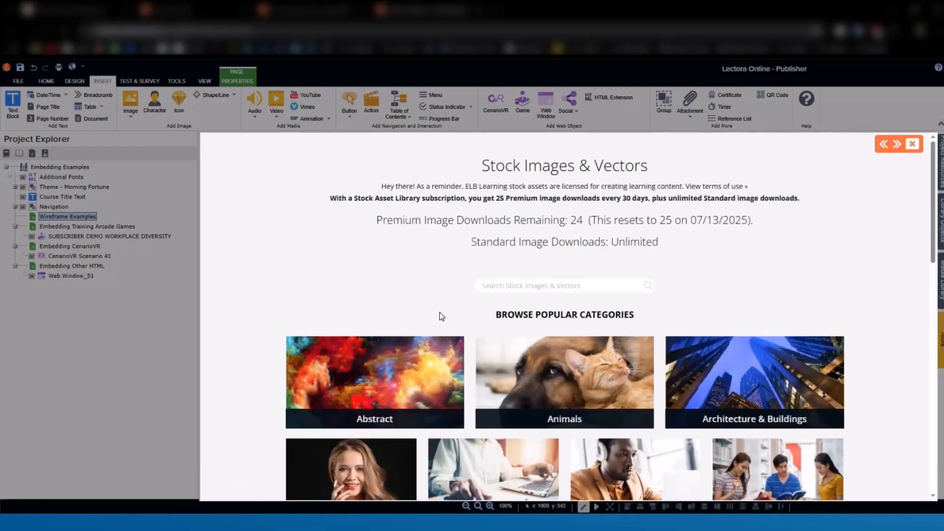
pyautogui.scroll(-1, 688, 232)
pyautogui.scroll(-6, 688, 233)
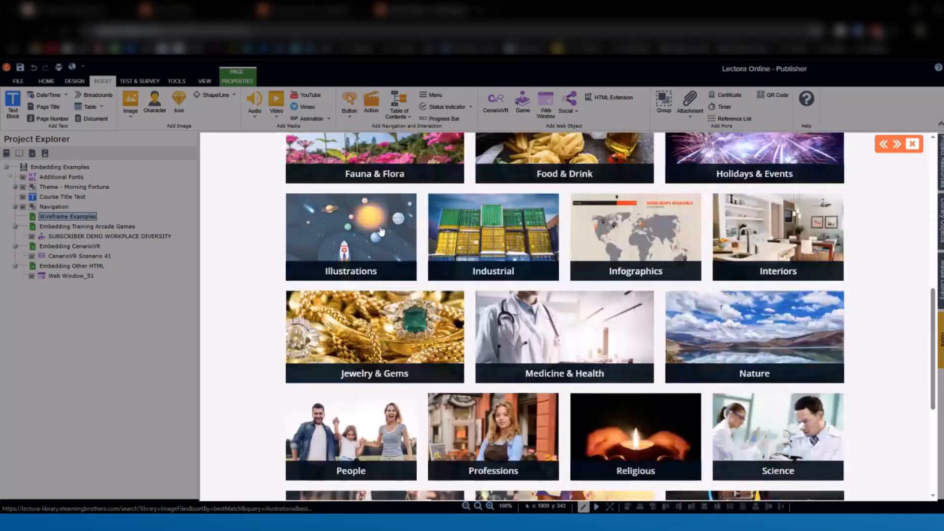
pyautogui.click(351, 236)
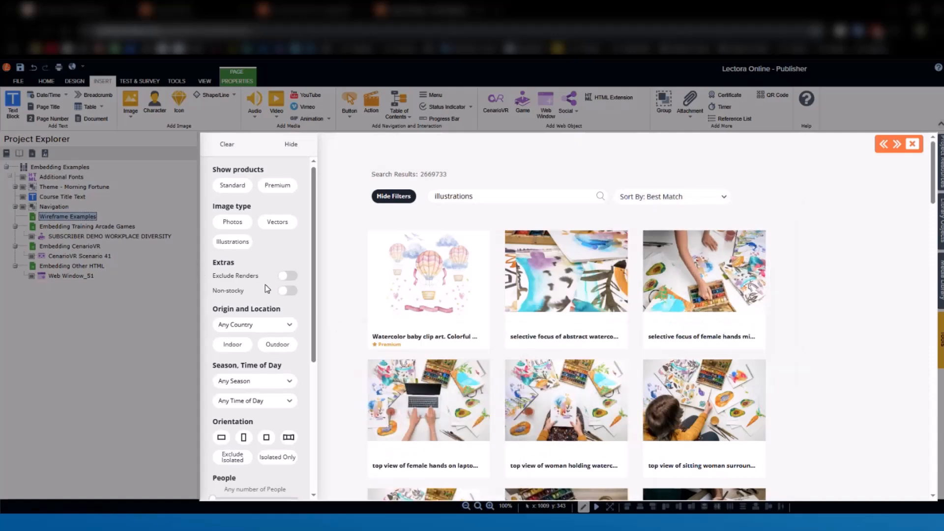
# - Examine the search filters for illustrations, including the expanded image size options, and close the stock asset library
pyautogui.scroll(-5, 285, 288)
pyautogui.scroll(-1, 263, 289)
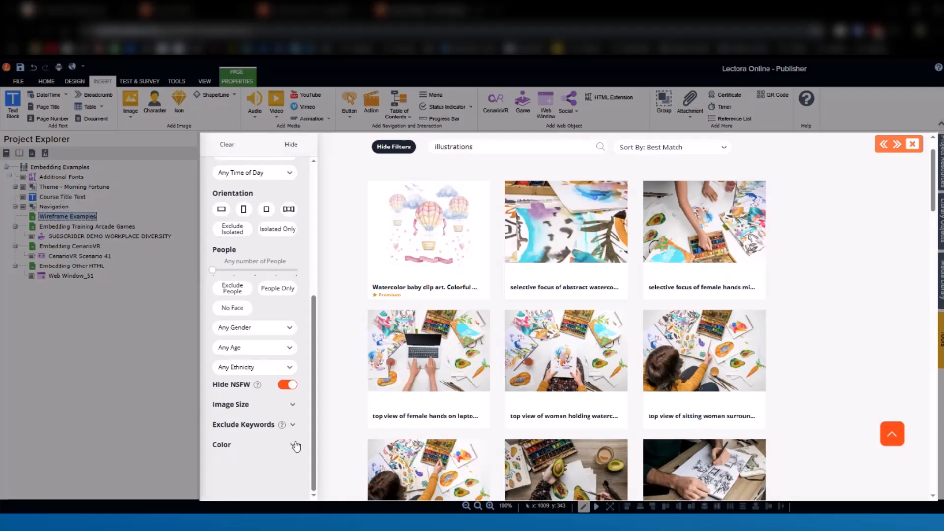
pyautogui.click(293, 407)
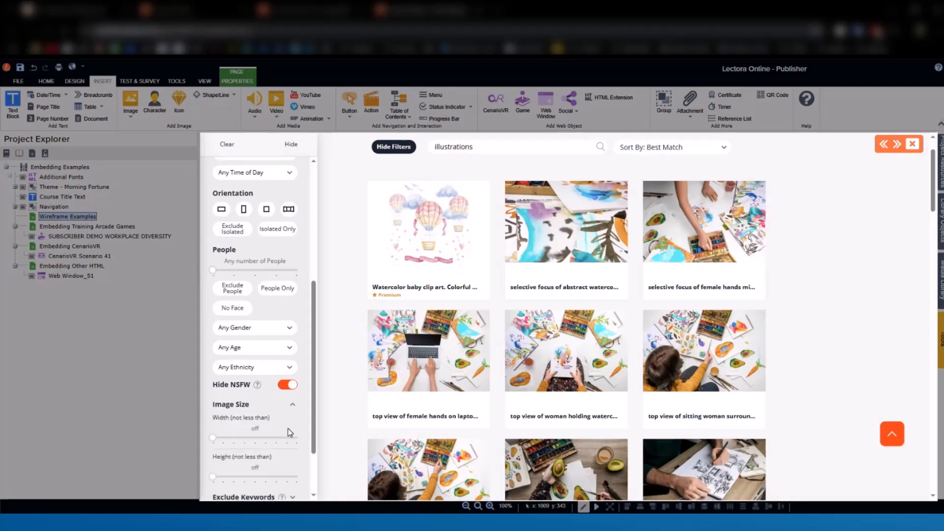
pyautogui.scroll(-2, 287, 429)
pyautogui.scroll(3, 277, 428)
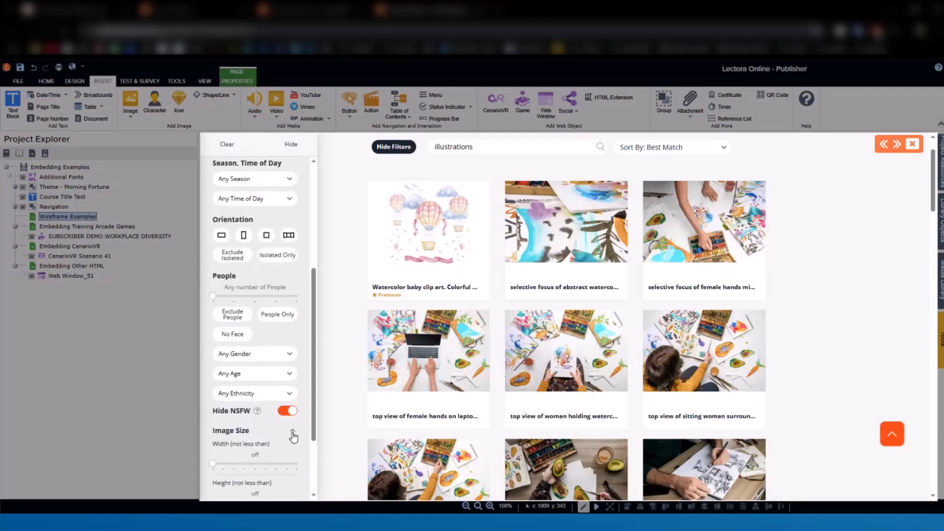
pyautogui.click(291, 431)
pyautogui.scroll(4, 252, 321)
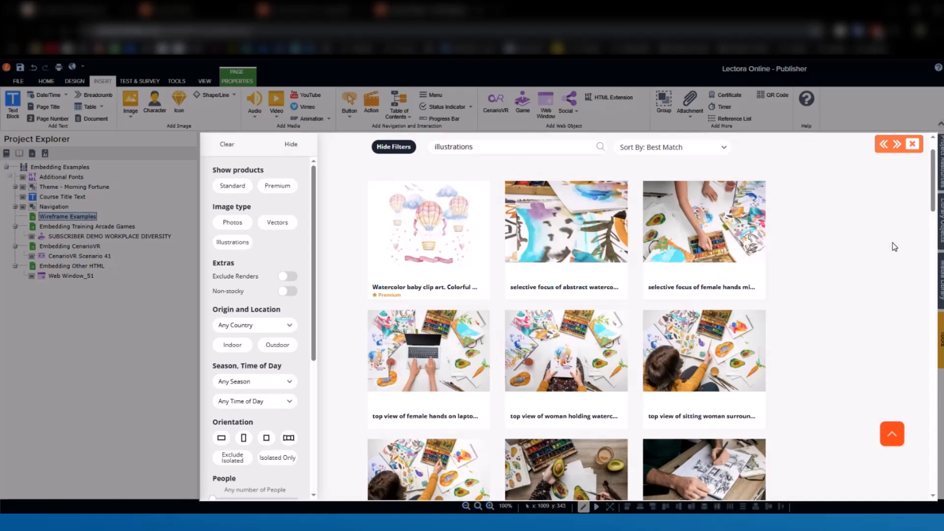
pyautogui.click(912, 145)
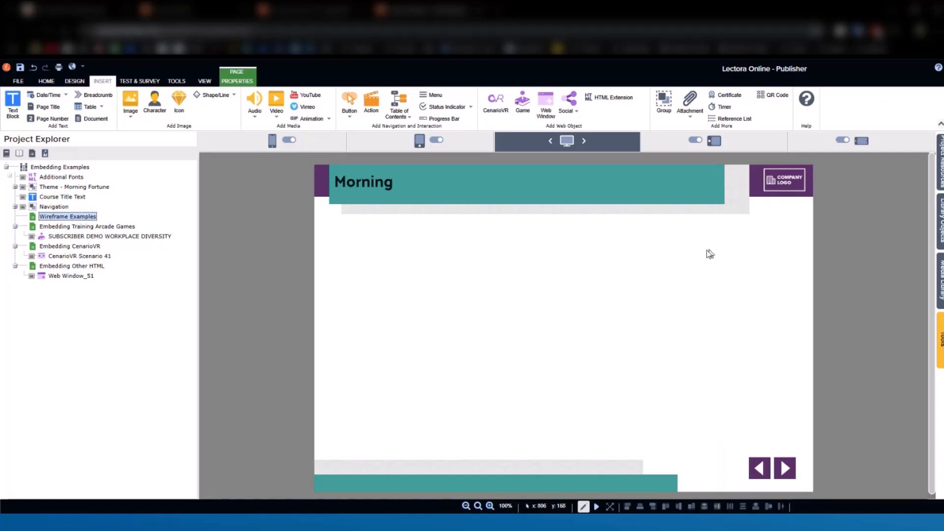
# - Look at the integrated library tools and the available sources for inserting an image
pyautogui.click(940, 339)
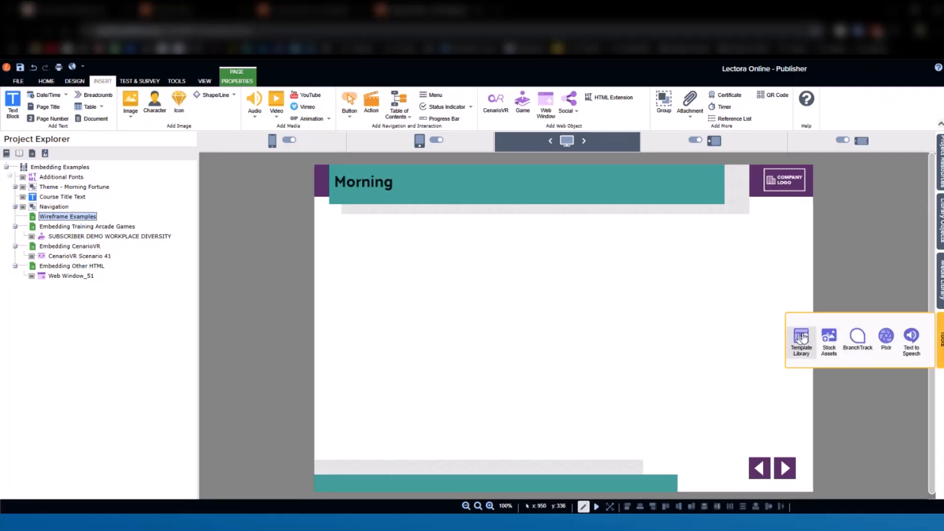
pyautogui.click(265, 234)
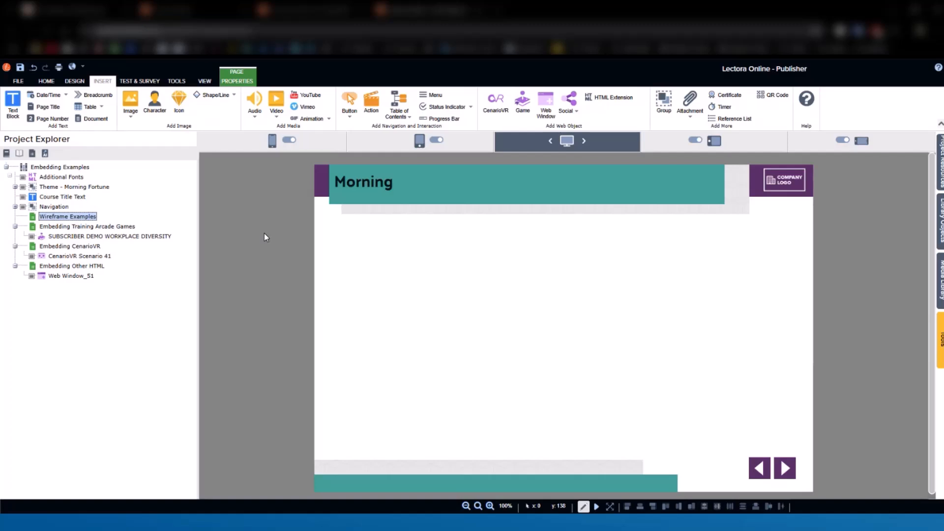
pyautogui.click(130, 116)
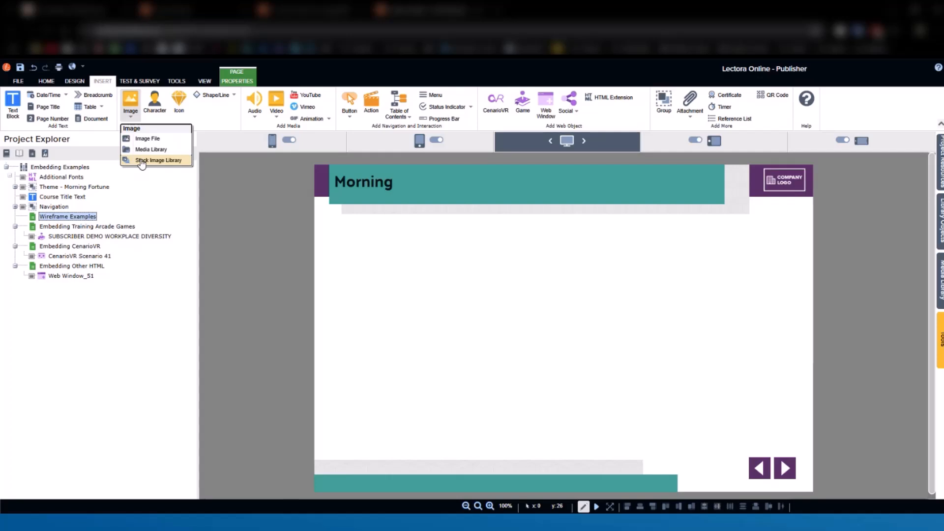
pyautogui.click(268, 215)
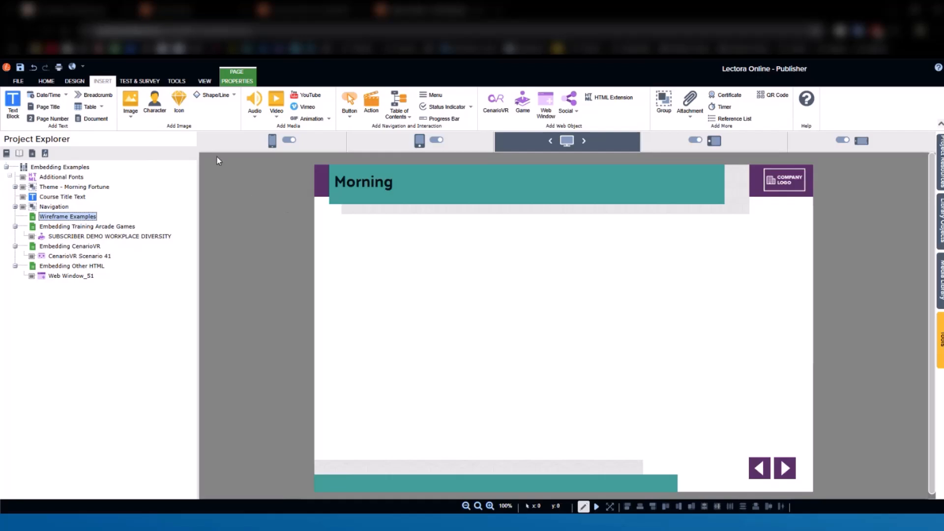
# - Open the Cutout People character library and look through its featured characters and character categories
pyautogui.click(156, 108)
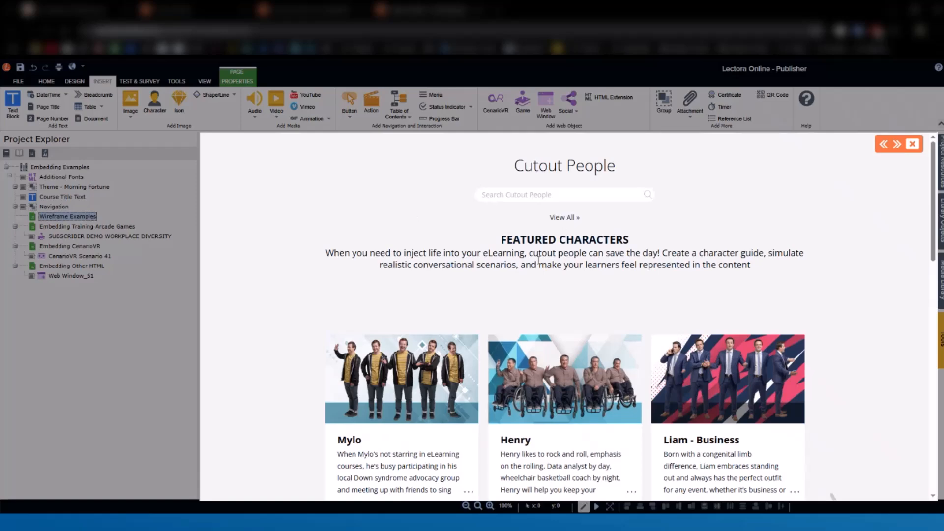
pyautogui.scroll(-3, 556, 297)
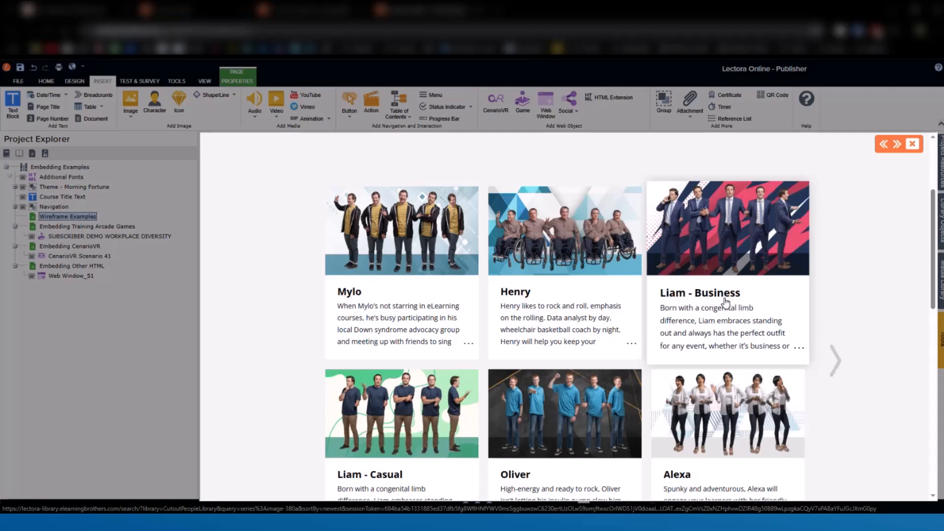
pyautogui.scroll(-3, 592, 266)
pyautogui.scroll(-1, 592, 300)
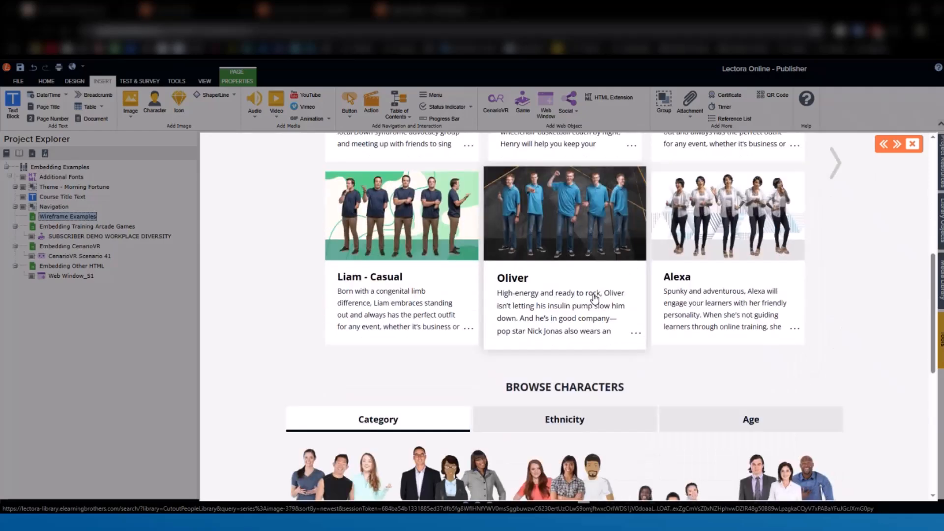
pyautogui.scroll(-2, 593, 296)
pyautogui.scroll(-3, 640, 296)
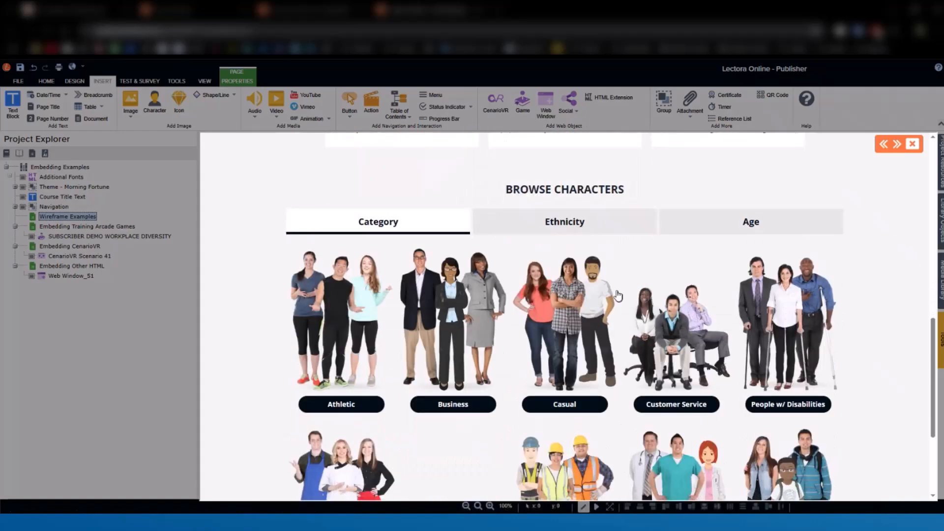
pyautogui.scroll(-1, 615, 298)
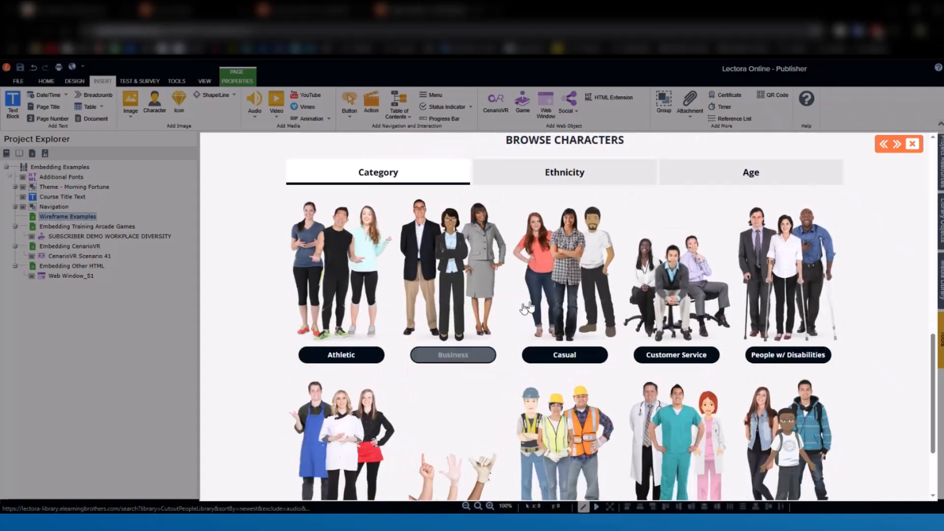
pyautogui.scroll(-2, 616, 361)
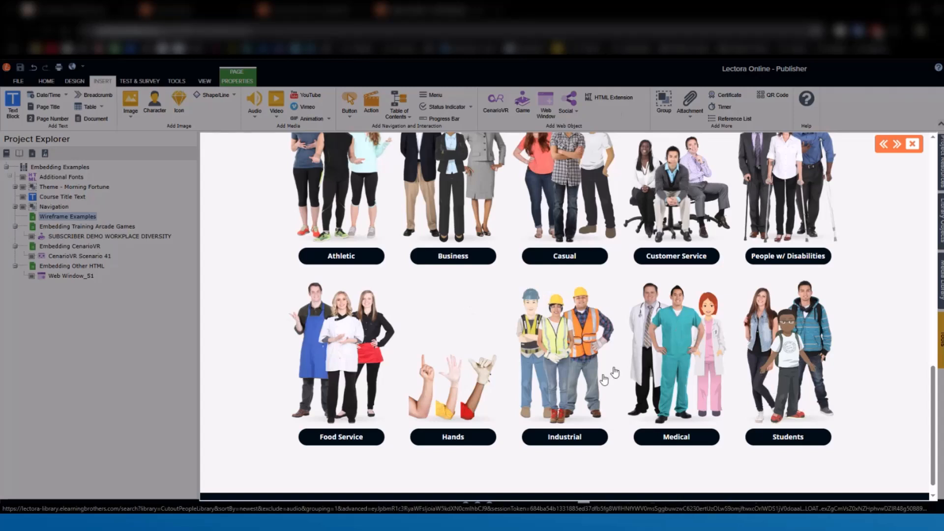
pyautogui.scroll(4, 659, 369)
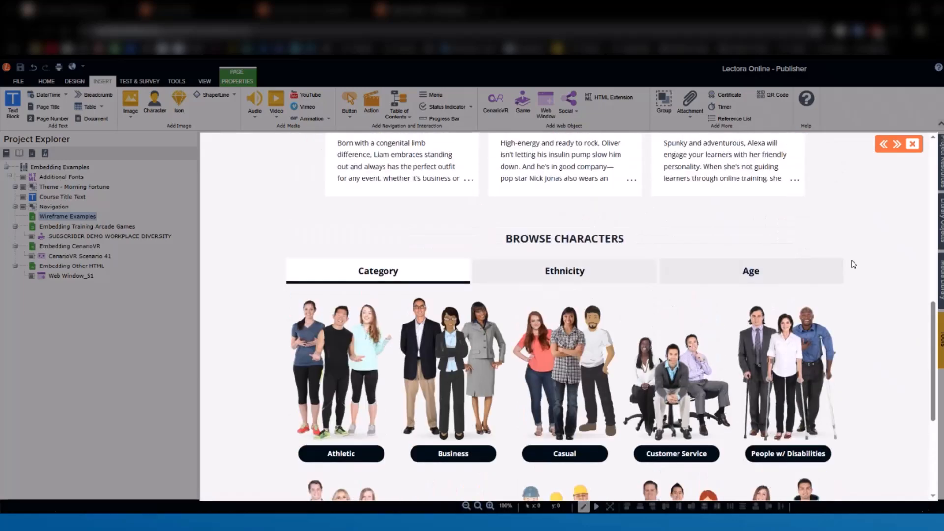
# - Look through the characters grouped by Age, Ethnicity and Category
pyautogui.click(748, 272)
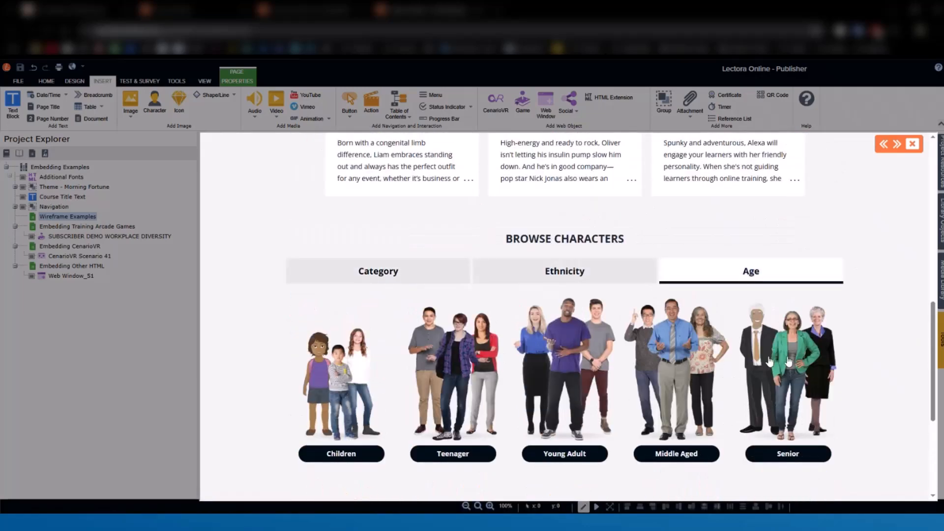
pyautogui.click(564, 271)
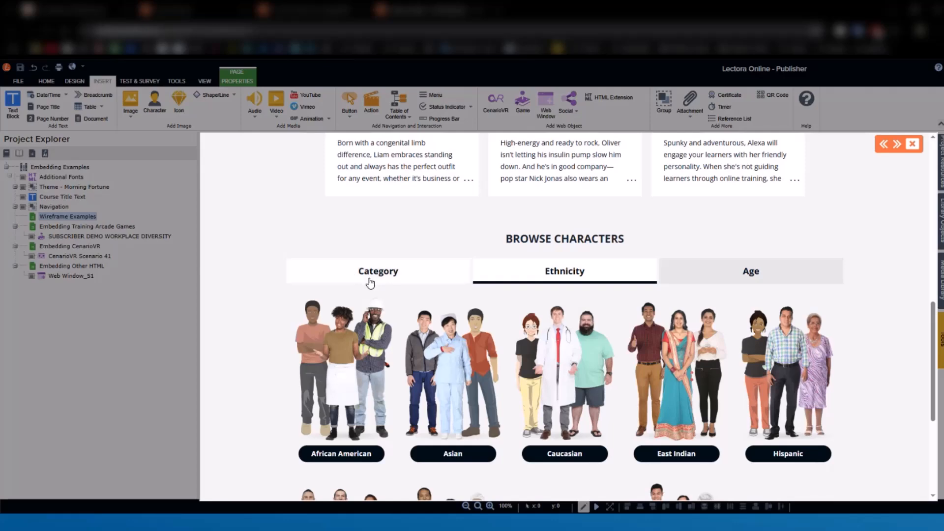
pyautogui.click(354, 260)
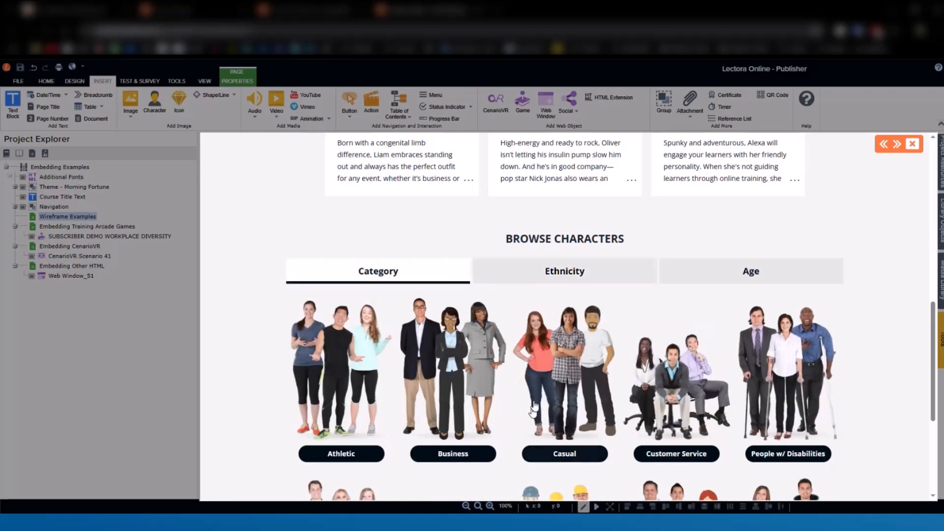
pyautogui.scroll(-3, 534, 408)
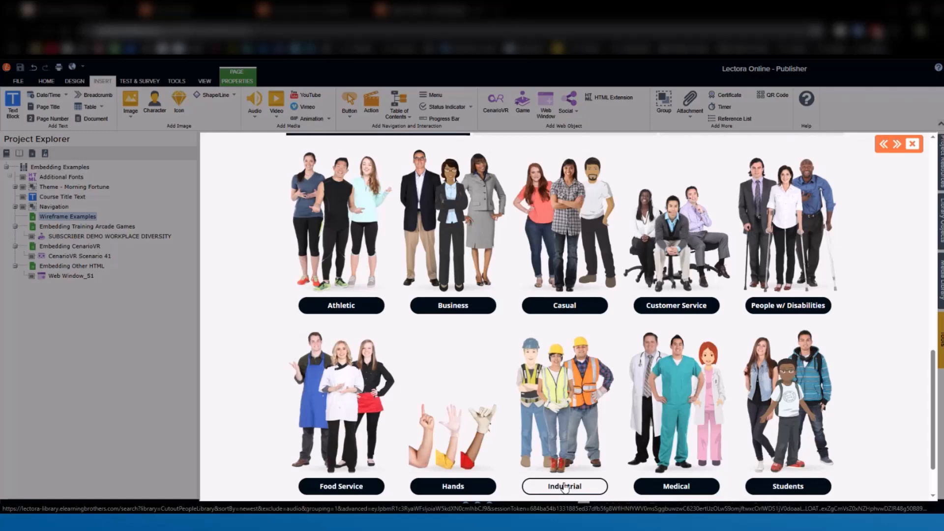
# - Open the featured character Mylo and look through the available cutout poses
pyautogui.scroll(7, 565, 487)
pyautogui.scroll(3, 566, 487)
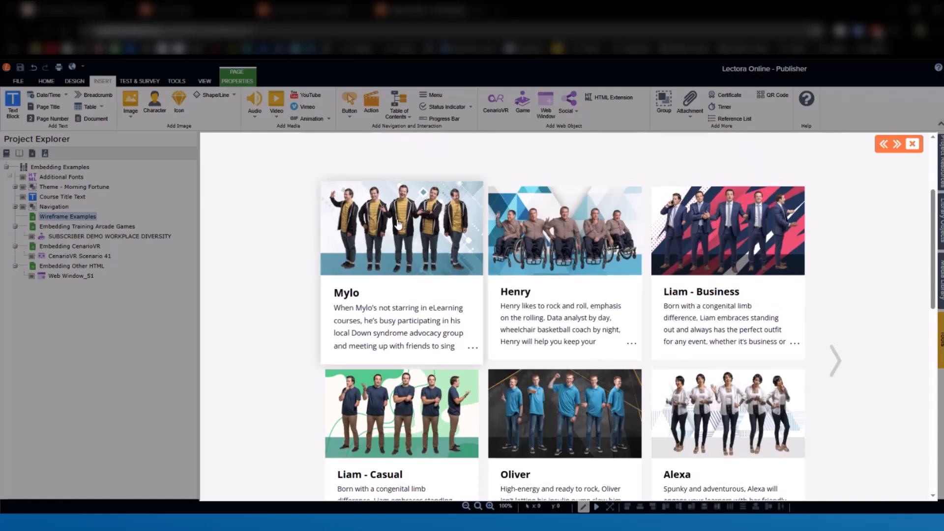
pyautogui.click(448, 330)
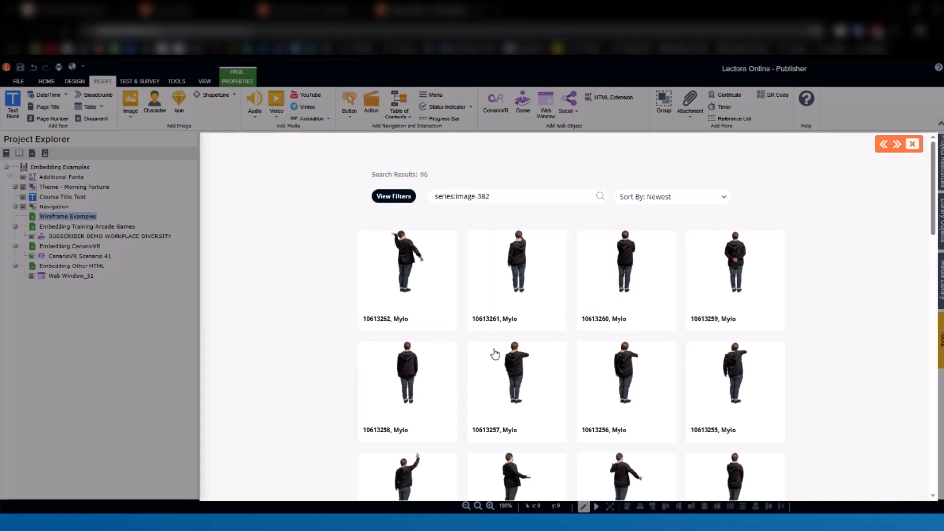
pyautogui.scroll(-4, 783, 360)
pyautogui.scroll(-15, 784, 360)
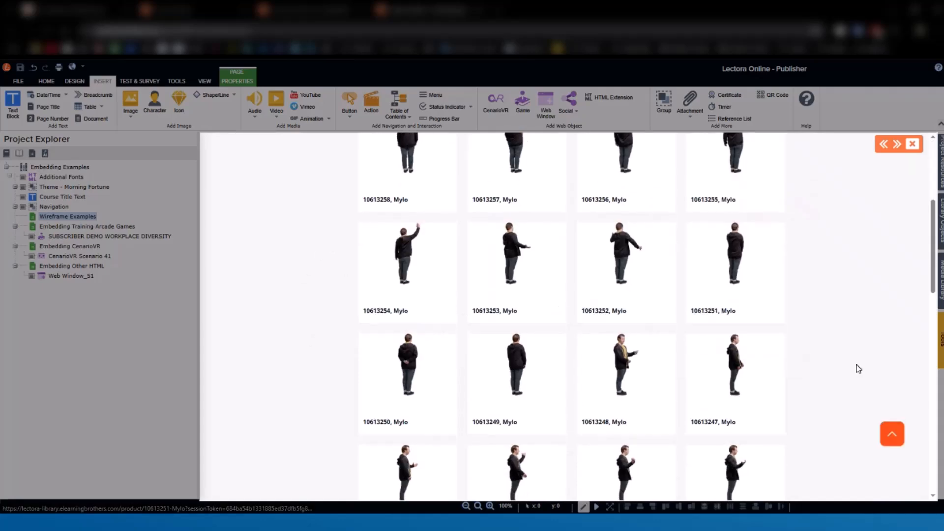
pyautogui.scroll(-10, 848, 370)
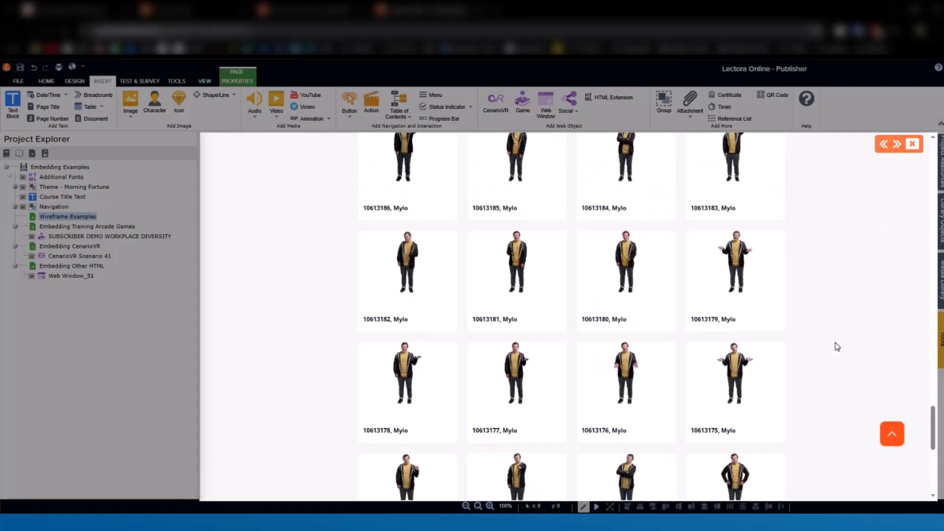
pyautogui.scroll(20, 831, 364)
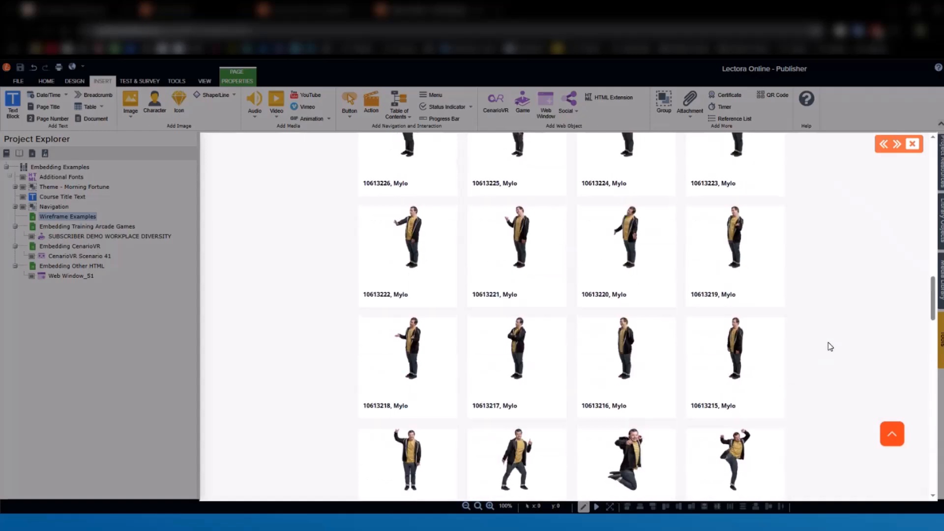
# - Return to the newest Mylo cutout poses and close the character library
pyautogui.scroll(10, 867, 291)
pyautogui.moveTo(539, 267)
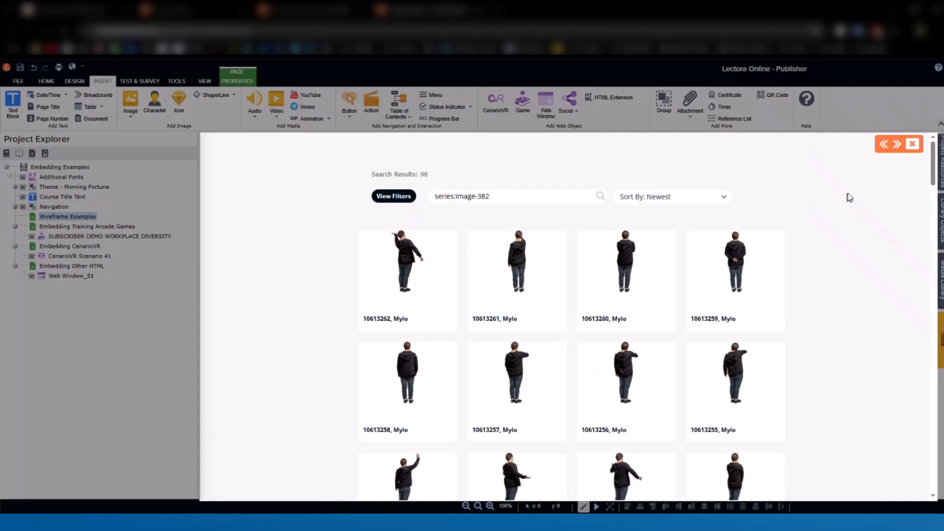
pyautogui.click(912, 145)
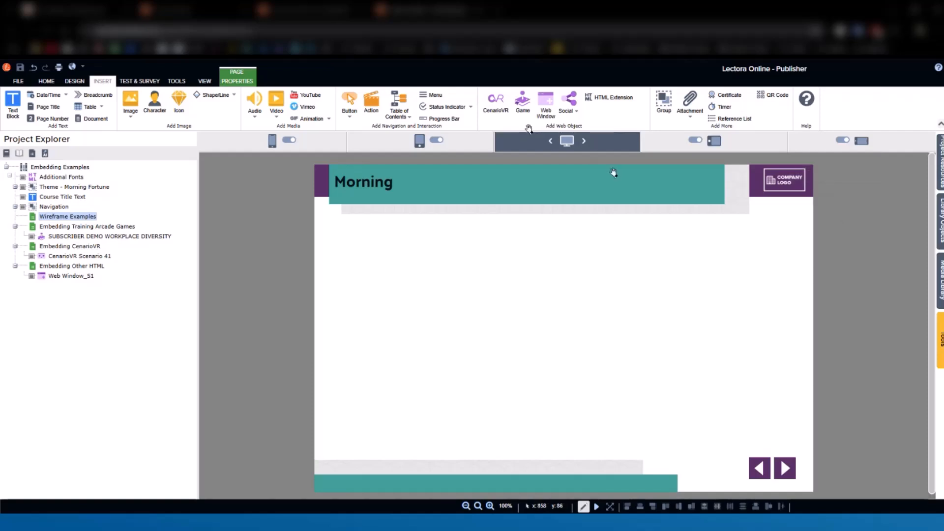
# - Open the Icon Library and look through its icon categories
pyautogui.click(180, 108)
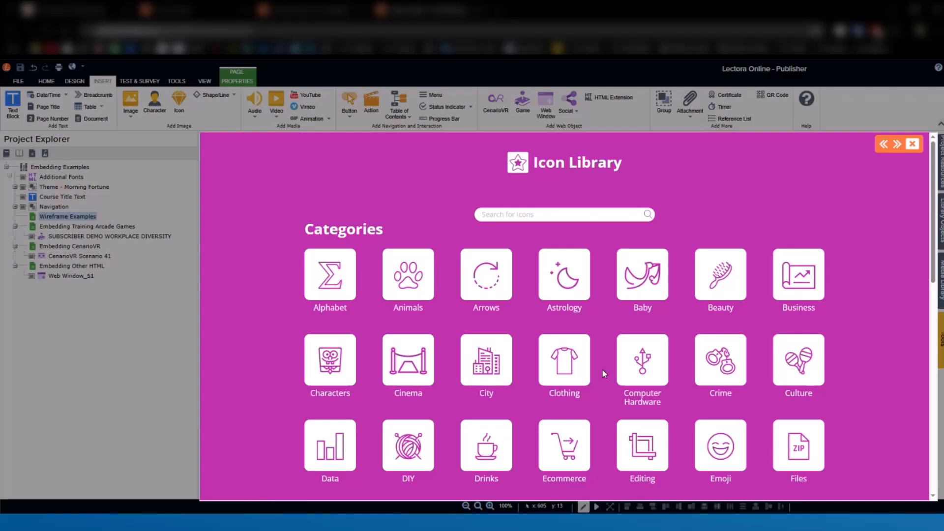
pyautogui.scroll(-2, 545, 295)
pyautogui.scroll(-6, 544, 295)
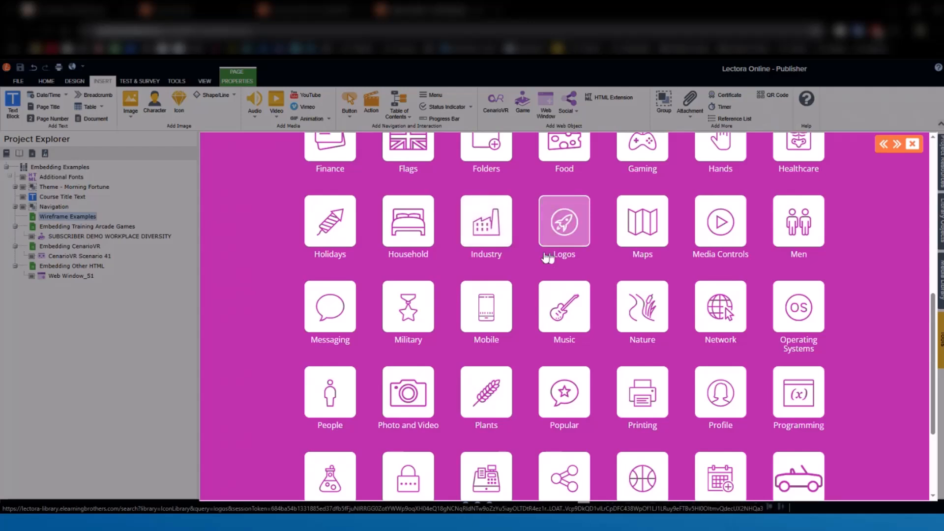
# - Open the Maps icon category and look through the available map icons and their styles
pyautogui.click(643, 220)
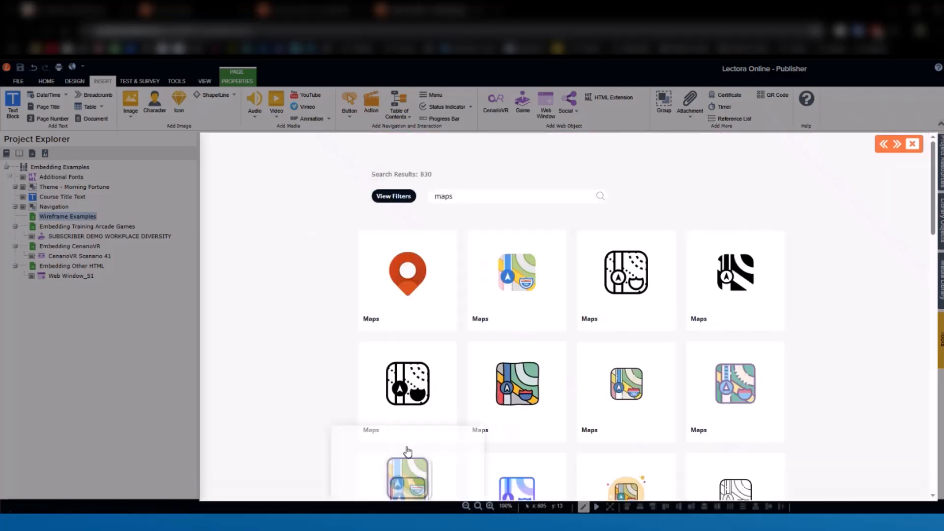
pyautogui.scroll(-2, 850, 385)
pyautogui.scroll(-9, 849, 386)
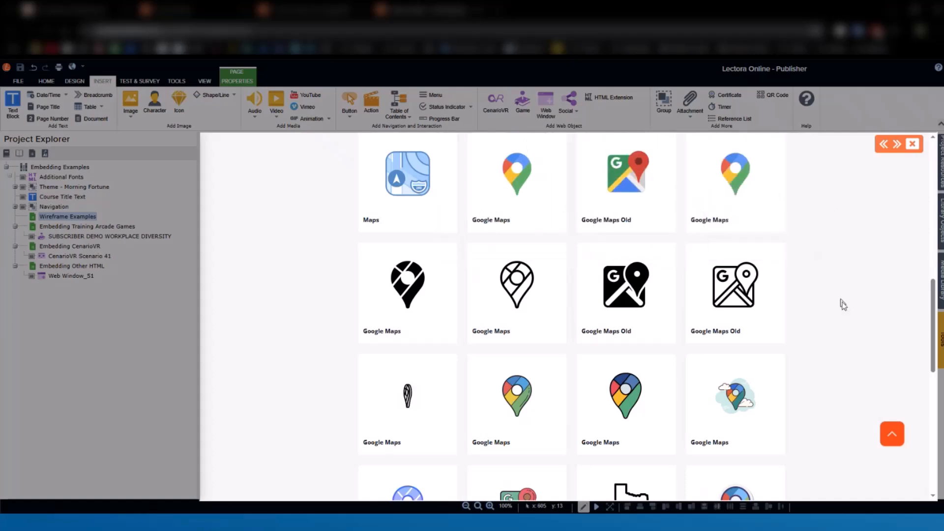
pyautogui.scroll(-10, 847, 311)
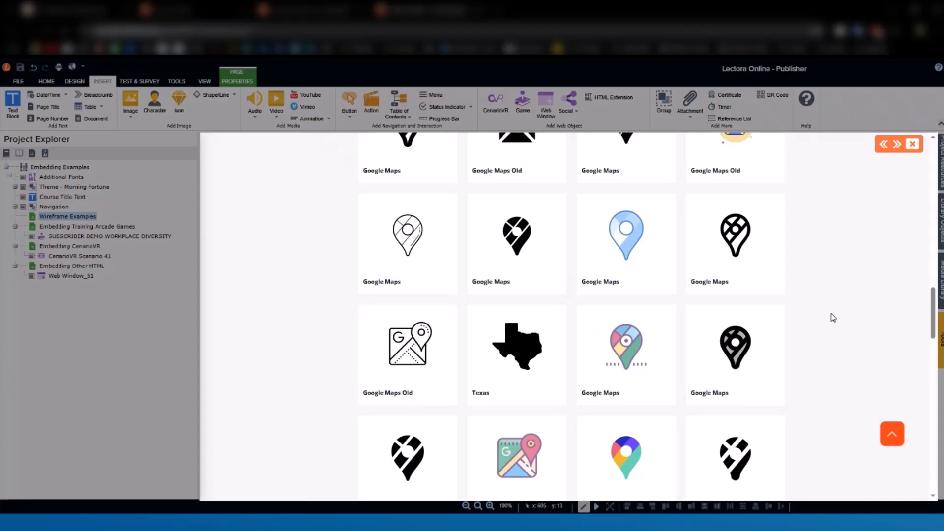
pyautogui.scroll(-5, 831, 317)
pyautogui.scroll(10, 831, 318)
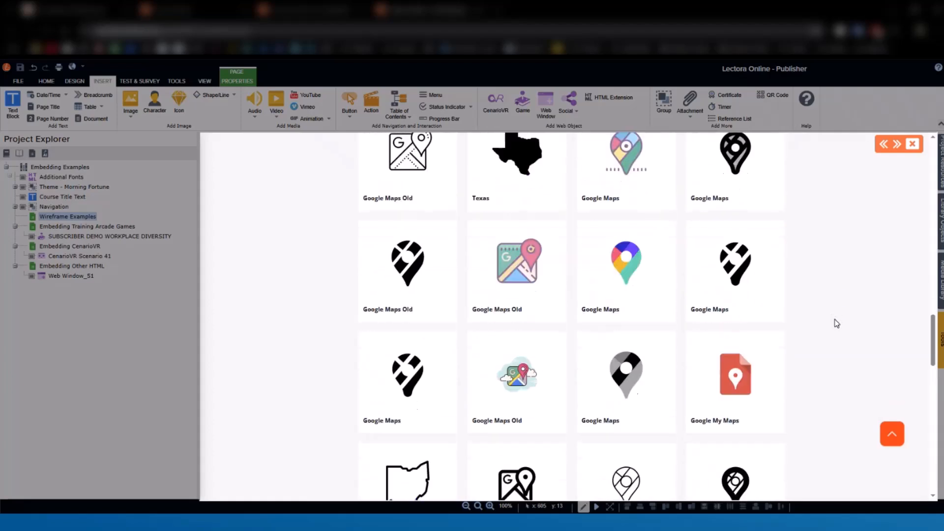
pyautogui.scroll(5, 837, 323)
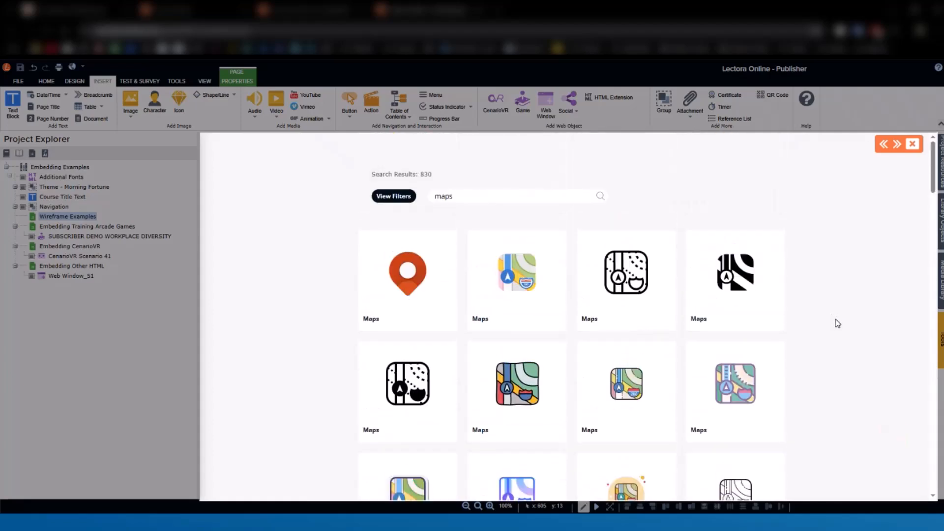
# - Open the details of the black outlined Maps icon to examine its download formats, keywords and style, and return to the results
pyautogui.moveTo(617, 272)
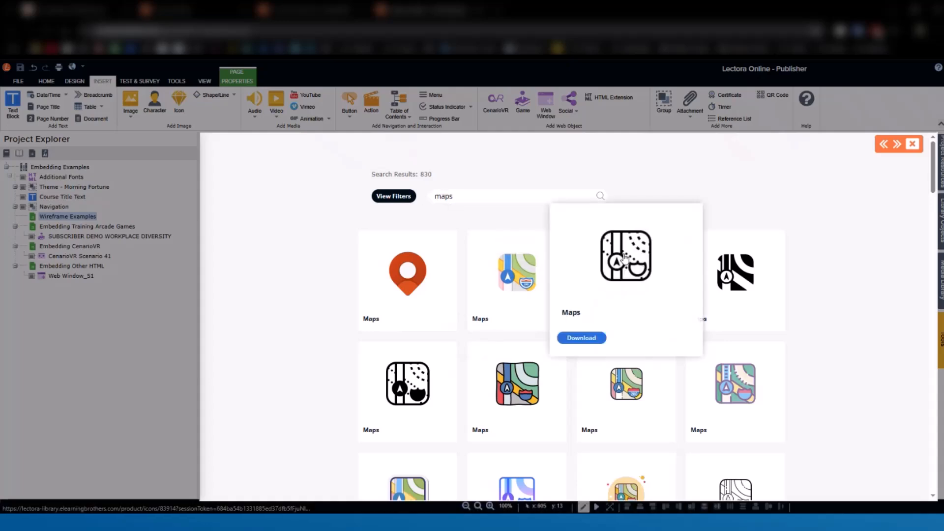
pyautogui.click(643, 340)
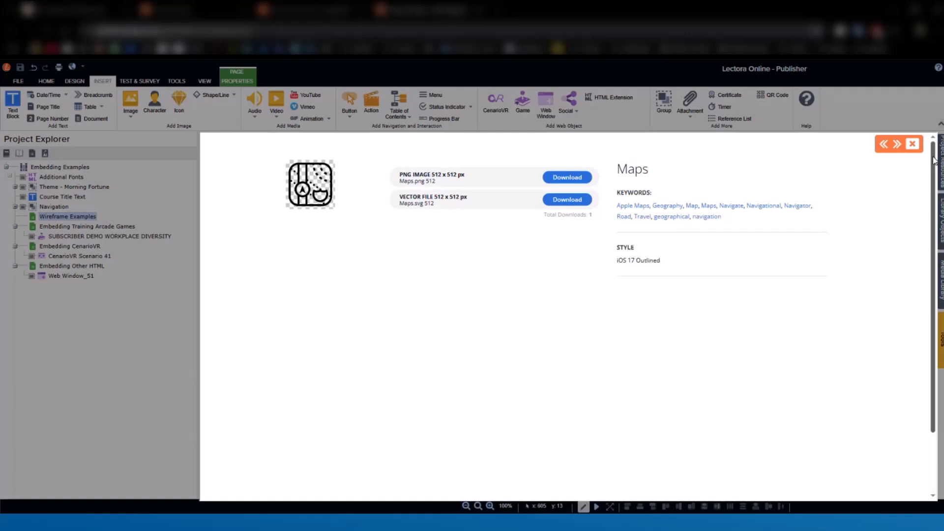
pyautogui.click(884, 147)
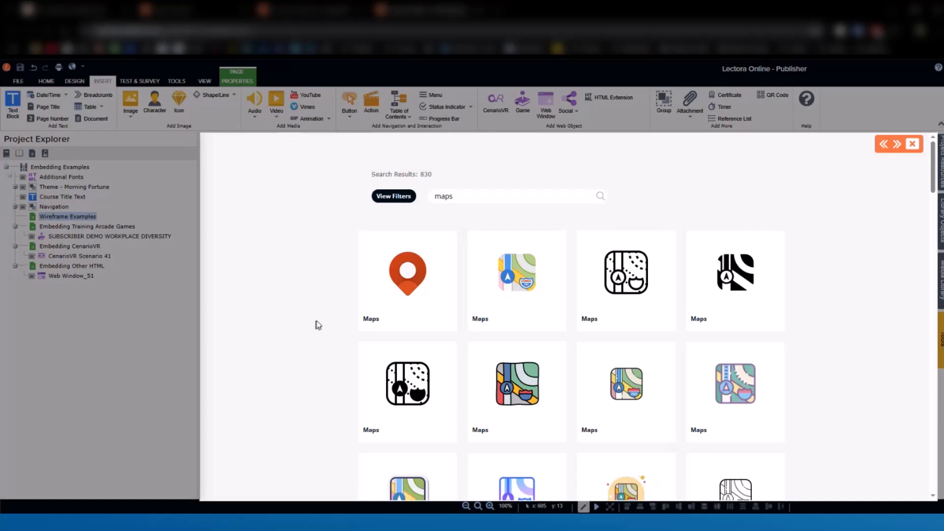
# - Add the black outlined Maps icon to the Wireframe Examples page as an SVG vector file and shrink it to about 88 × 88 below the title
pyautogui.moveTo(662, 350)
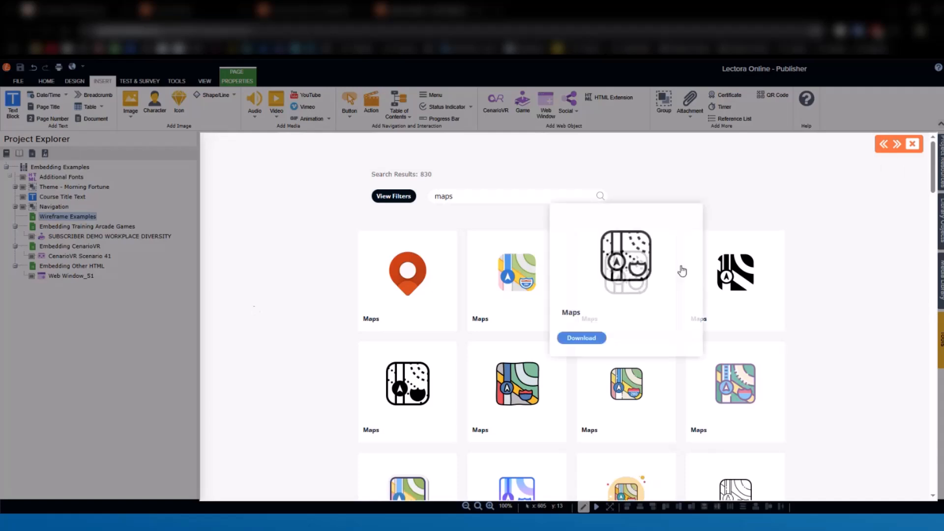
pyautogui.click(593, 338)
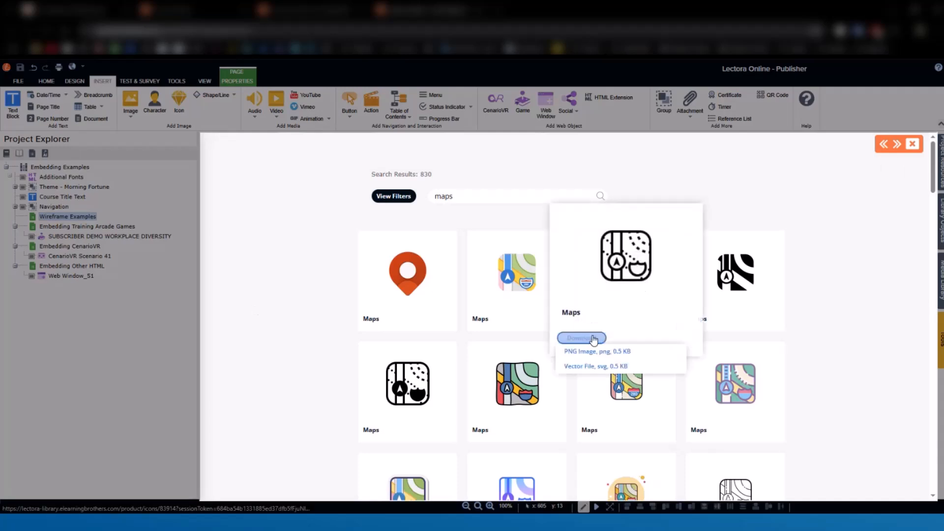
pyautogui.click(598, 367)
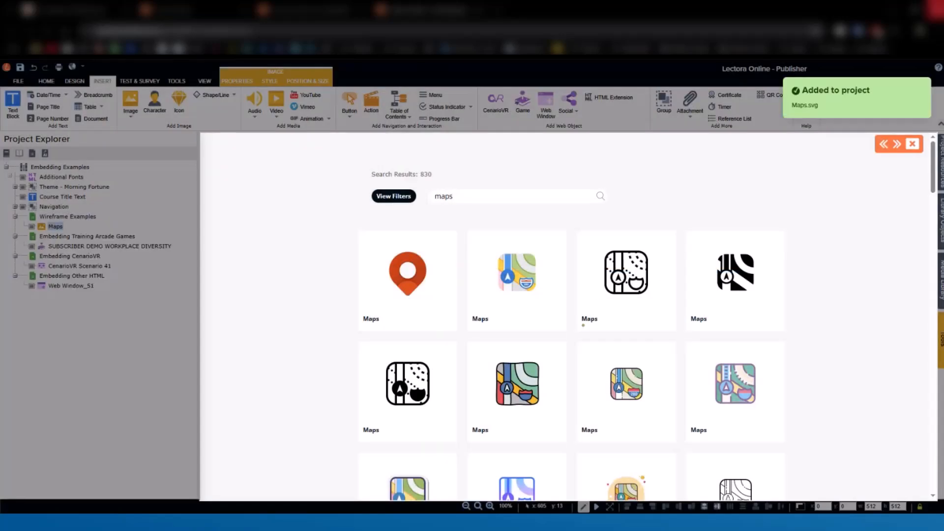
pyautogui.click(912, 145)
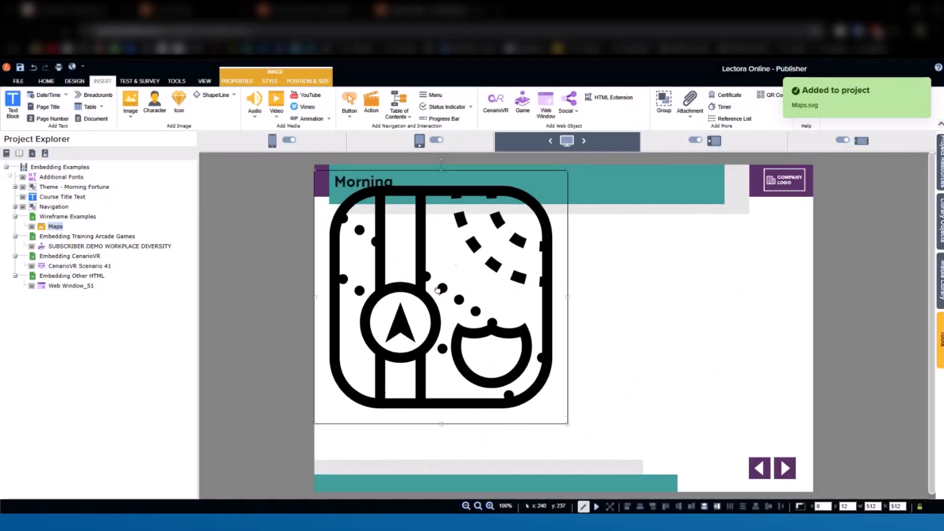
pyautogui.moveTo(579, 459); pyautogui.dragTo(366, 241)
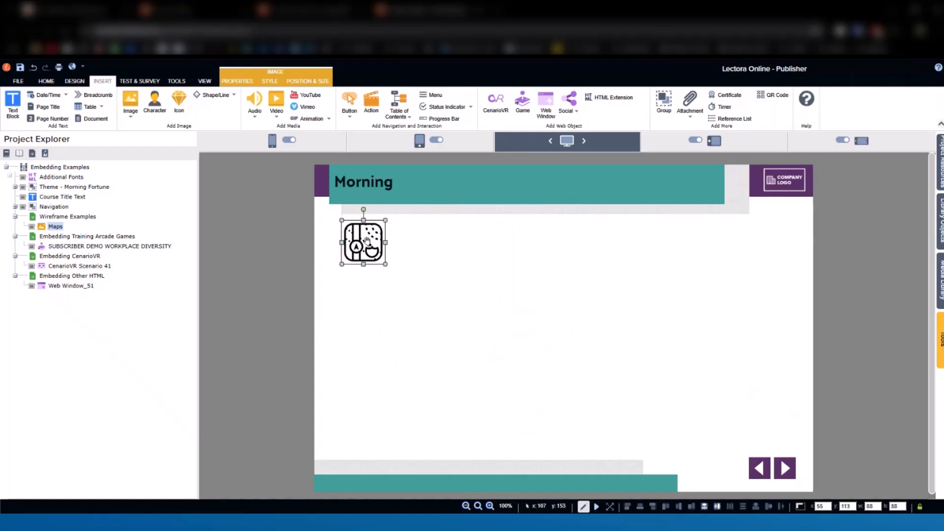
# - Move the Maps image from the Wireframe Examples page up to the project level, between Course Title Text and Navigation
pyautogui.click(42, 218)
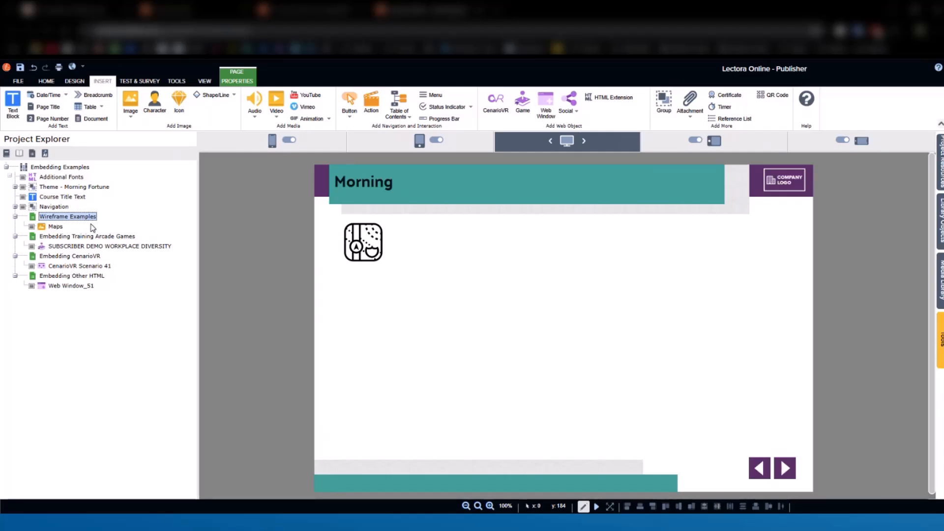
pyautogui.click(54, 226)
pyautogui.moveTo(55, 219); pyautogui.dragTo(49, 203)
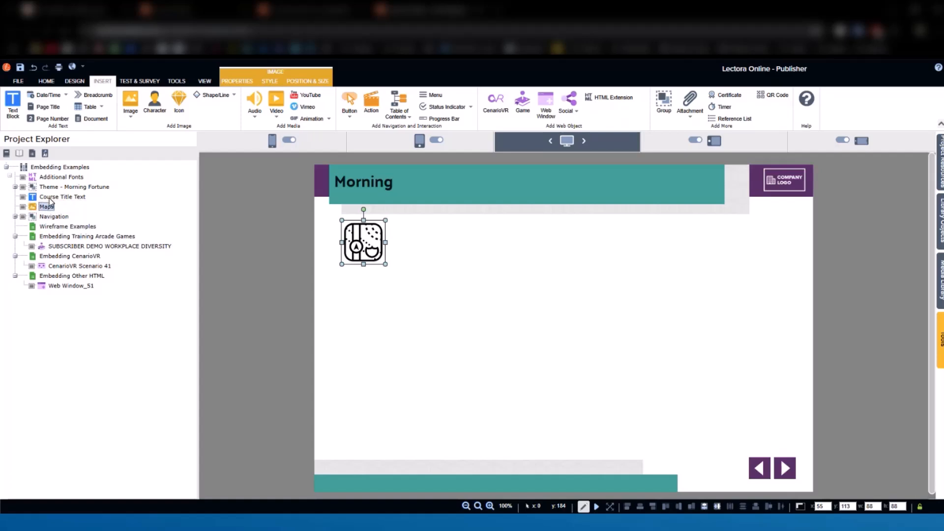
pyautogui.click(52, 228)
# - Shift the embedded game, CenarioVR scenario and web window on their pages to about X 186, 151 and 171, clear of the Maps icon
pyautogui.click(52, 235)
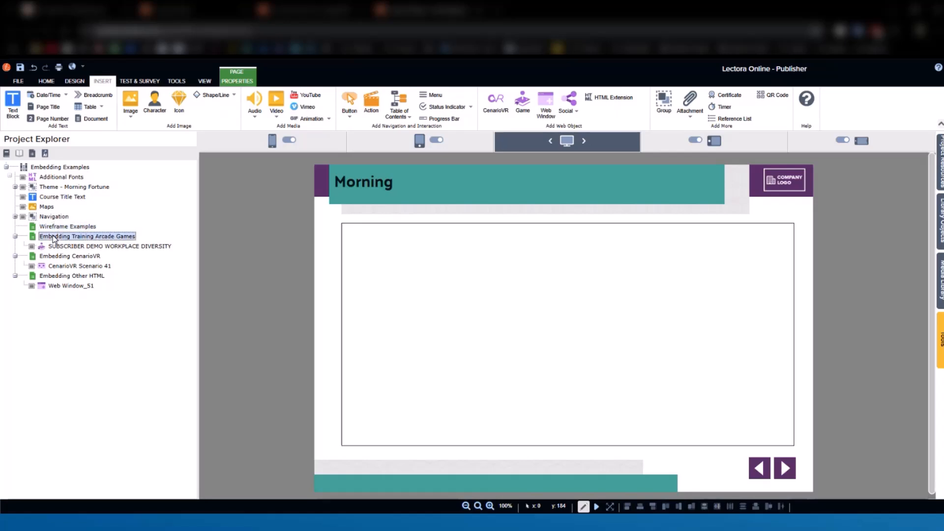
pyautogui.click(366, 249)
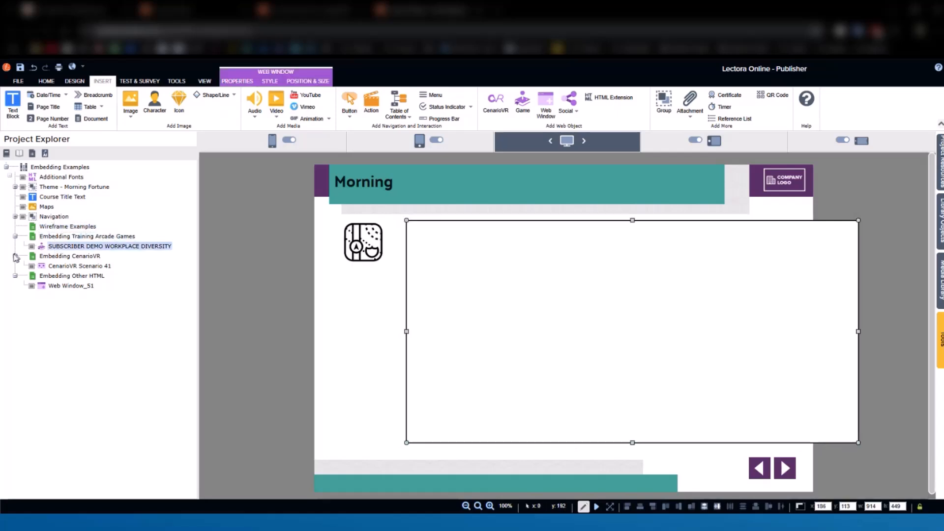
pyautogui.click(50, 257)
pyautogui.click(344, 265)
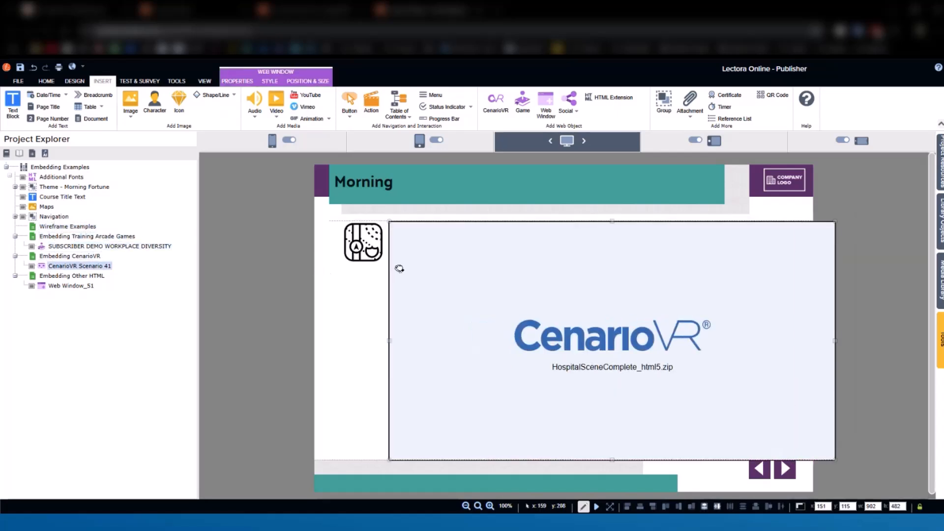
pyautogui.click(66, 276)
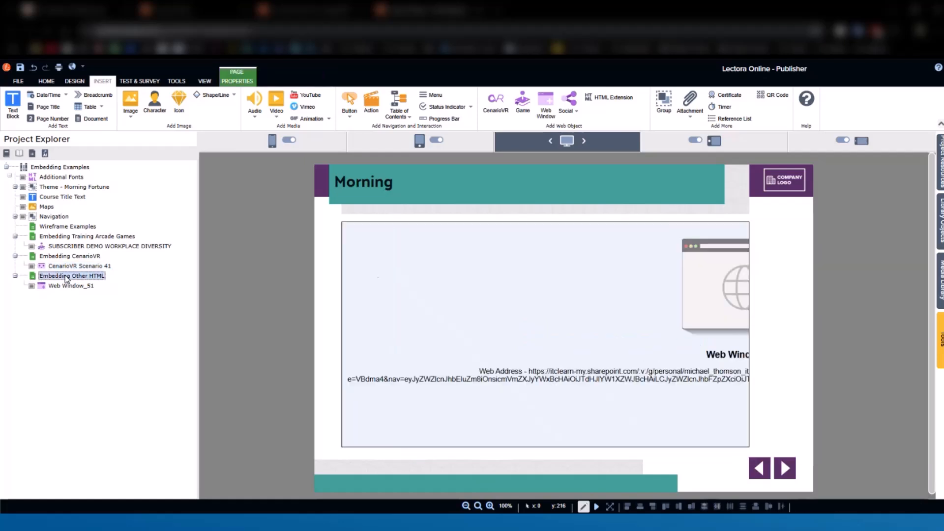
pyautogui.click(381, 266)
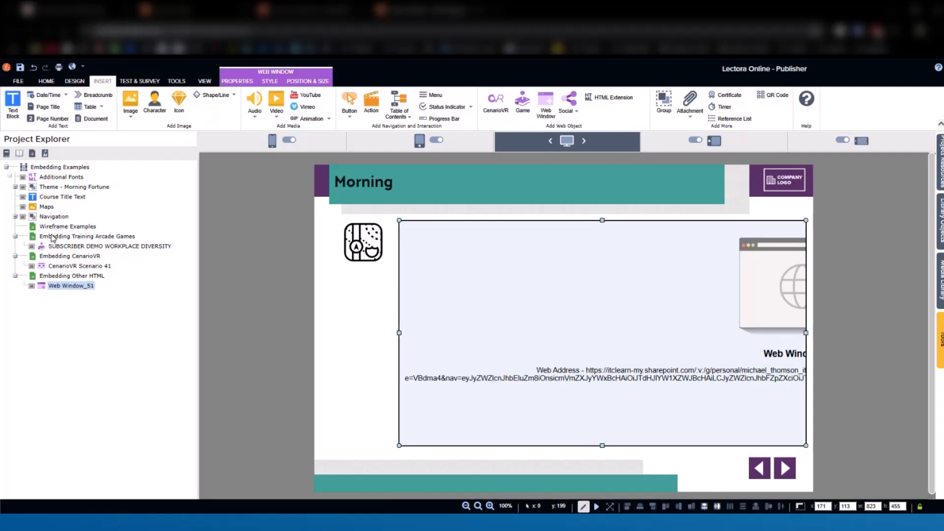
# - Move the Maps image back under the Wireframe Examples page and compare that page with Embedding Training Arcade Games
pyautogui.click(49, 208)
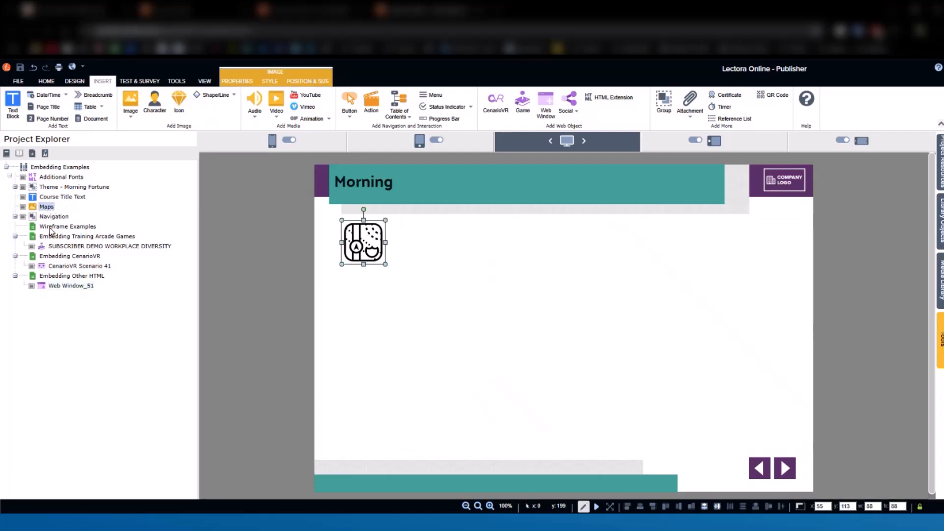
pyautogui.moveTo(40, 207); pyautogui.dragTo(46, 227)
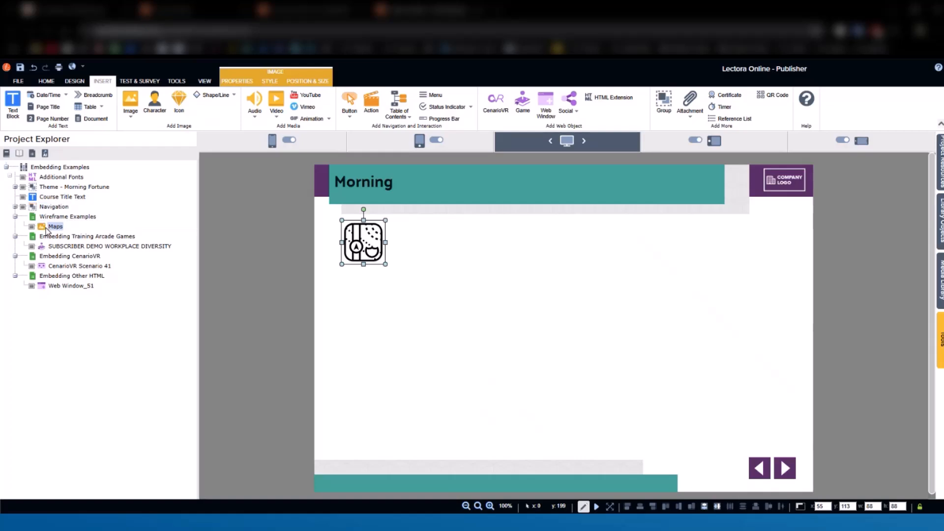
pyautogui.click(50, 218)
pyautogui.click(63, 238)
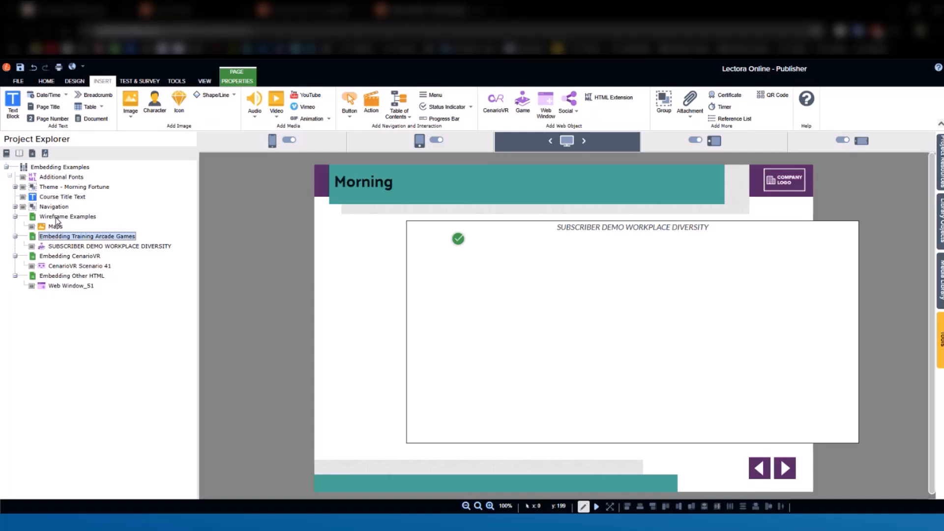
pyautogui.click(57, 218)
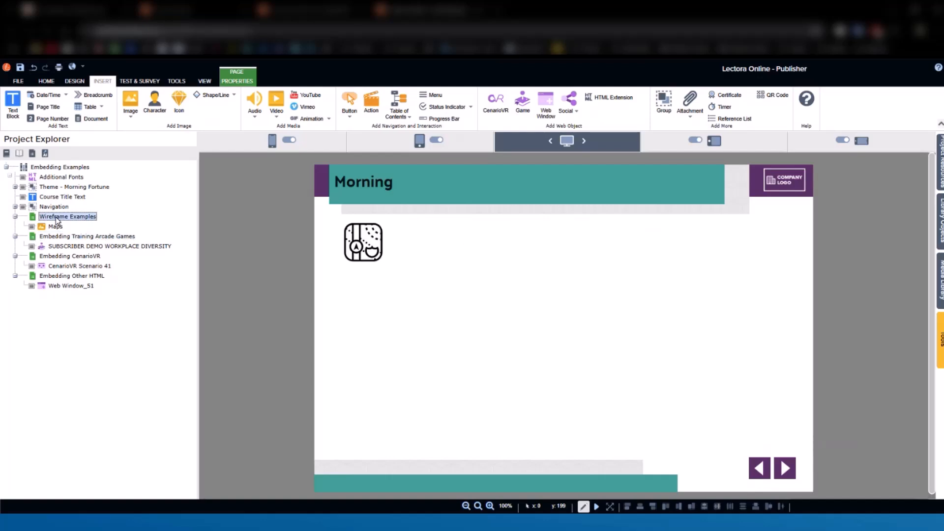
# - Enlarge the Maps icon to about 1229 × 1229 to examine its vector quality, and delete it from the page
pyautogui.click(362, 243)
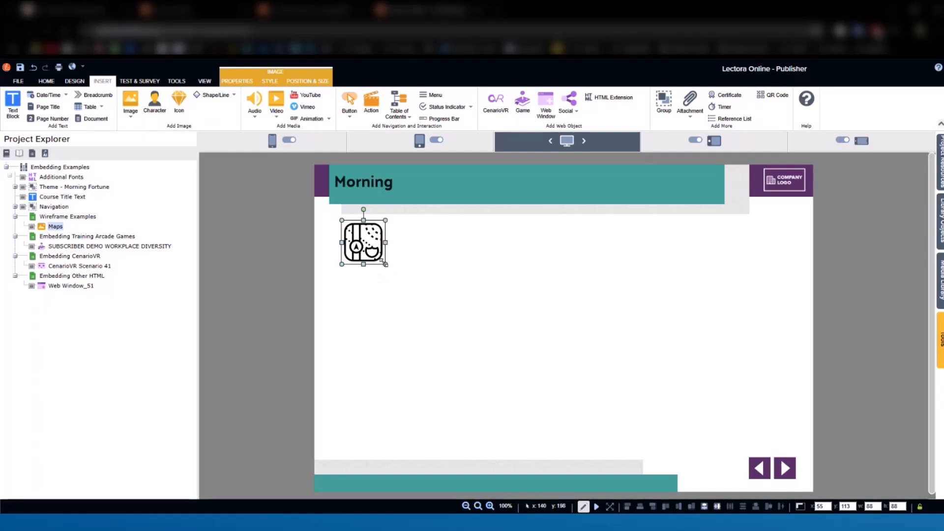
pyautogui.moveTo(386, 265); pyautogui.dragTo(910, 514)
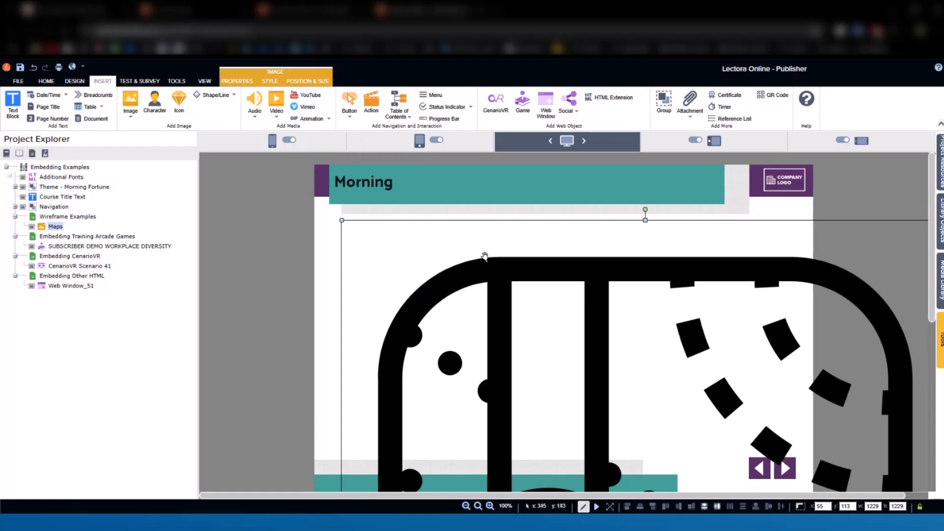
pyautogui.press('Delete')
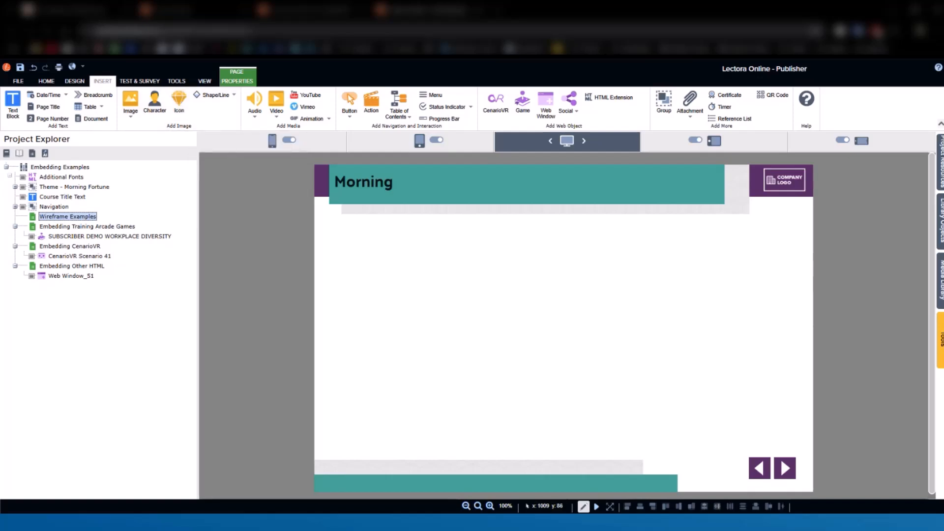
# - Open the Template Library, look through the course starters and wireframe templates, and open the 3 Panel Click to Reveal template's details
pyautogui.click(941, 345)
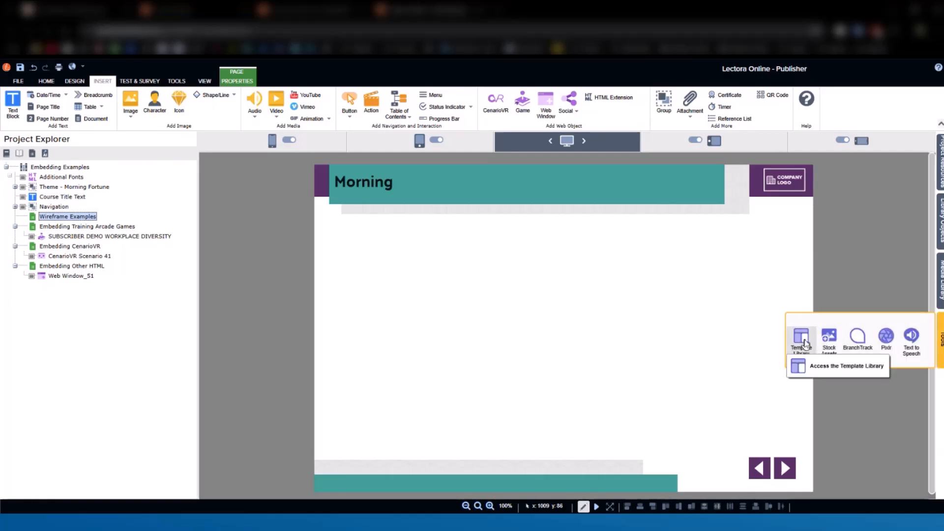
pyautogui.click(802, 340)
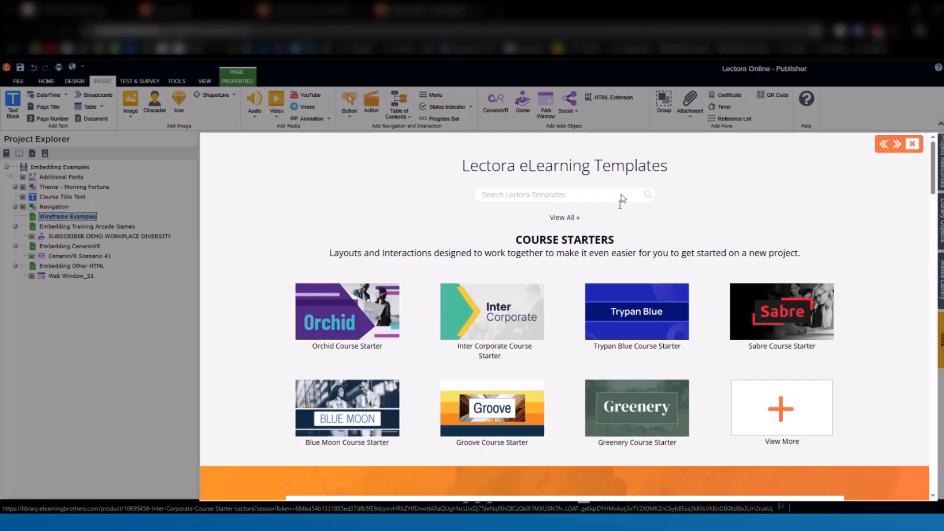
pyautogui.scroll(-1, 463, 272)
pyautogui.scroll(-6, 462, 269)
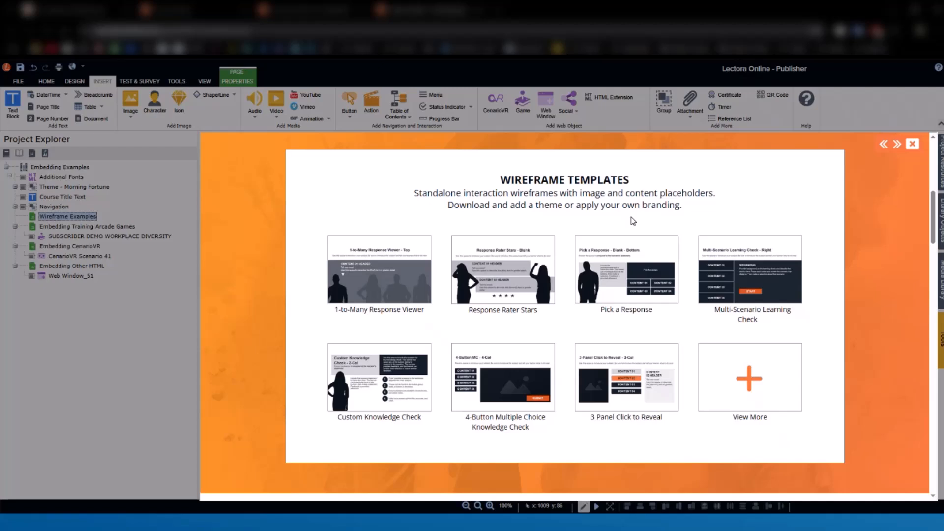
pyautogui.click(636, 377)
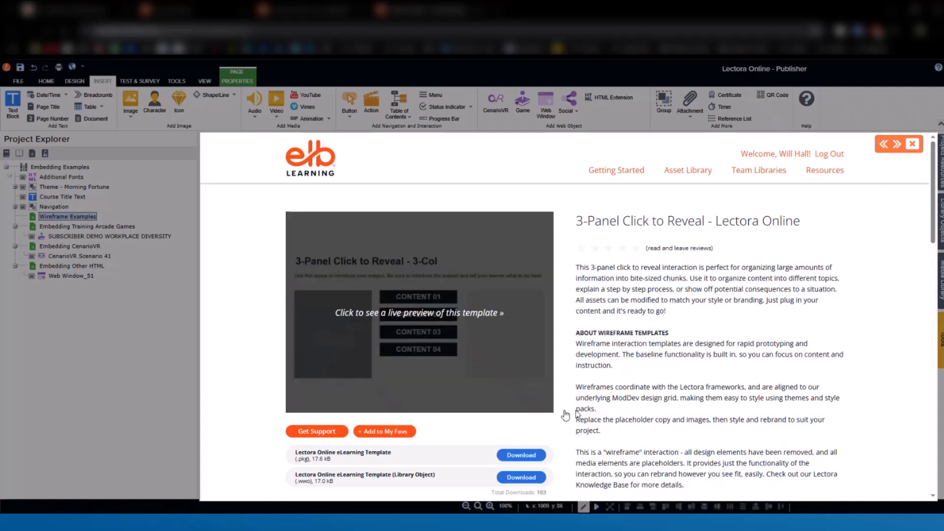
# - Add the 3-Panel Click to Reveal template to the project as a library object (.wwo) and close the Template Library
pyautogui.scroll(-1, 663, 381)
pyautogui.scroll(-1, 664, 381)
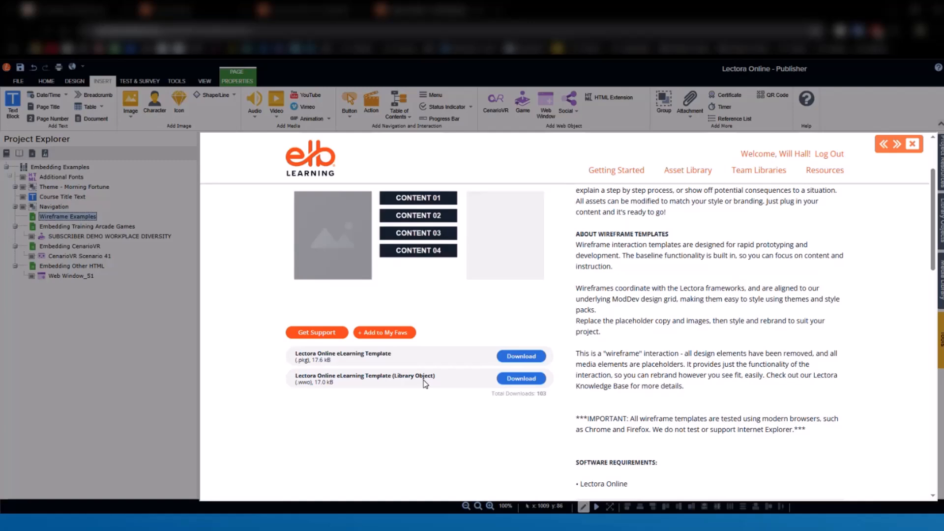
pyautogui.click(514, 383)
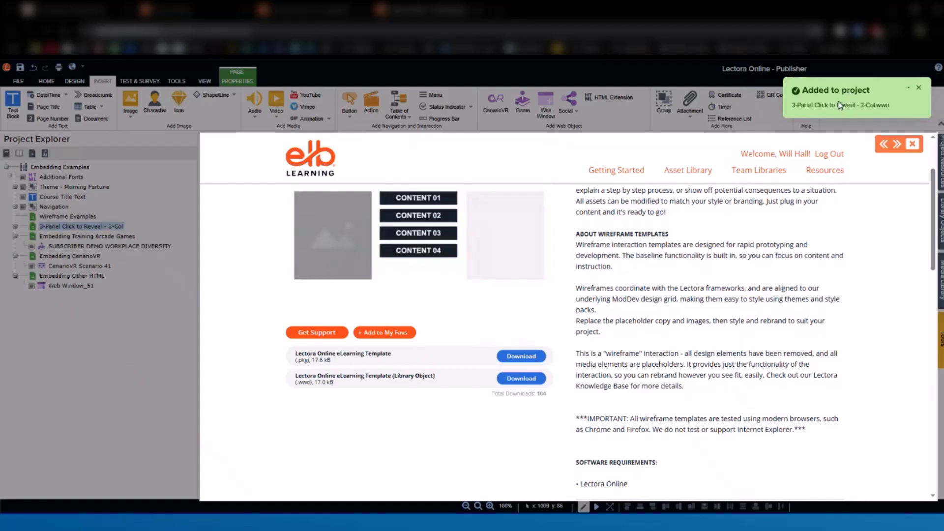
pyautogui.click(912, 144)
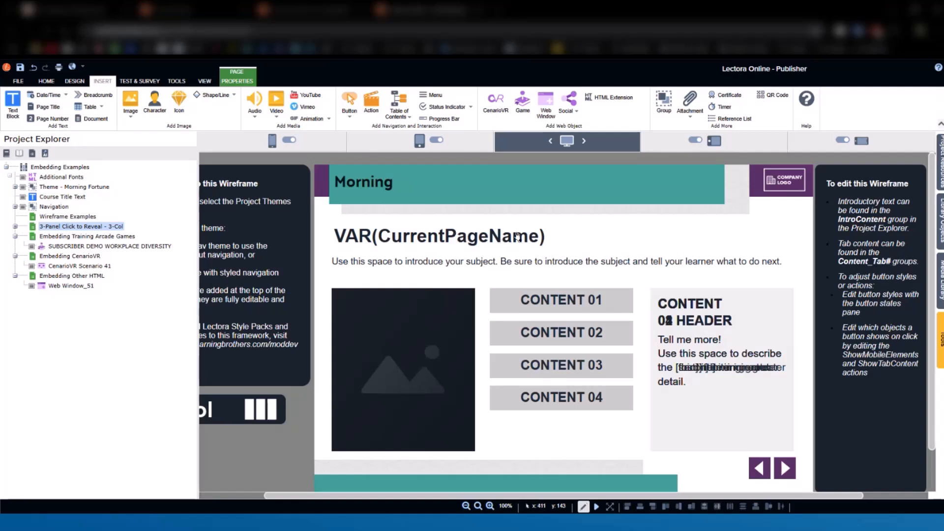
# - Examine the new page's title, subtitle, placeholder image and Content 01 and 02 buttons, including the Content 01 button's style settings
pyautogui.click(501, 239)
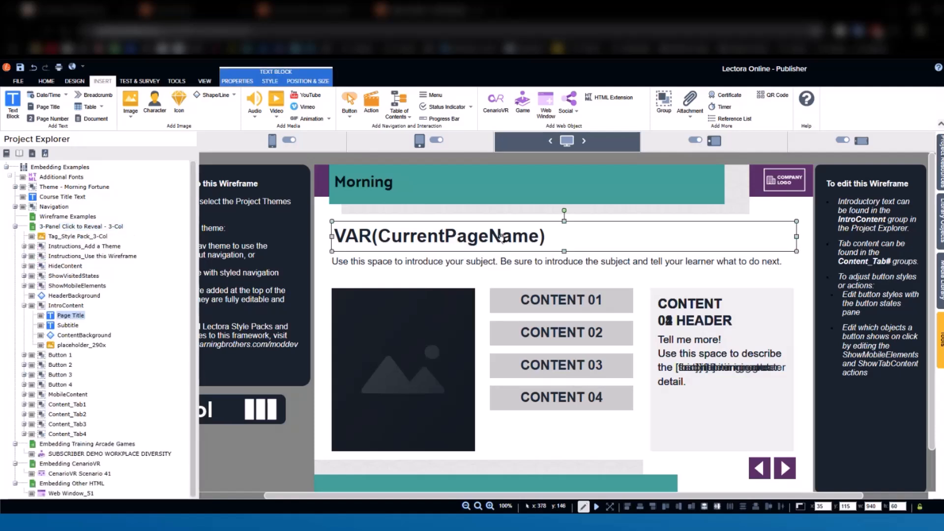
pyautogui.click(454, 263)
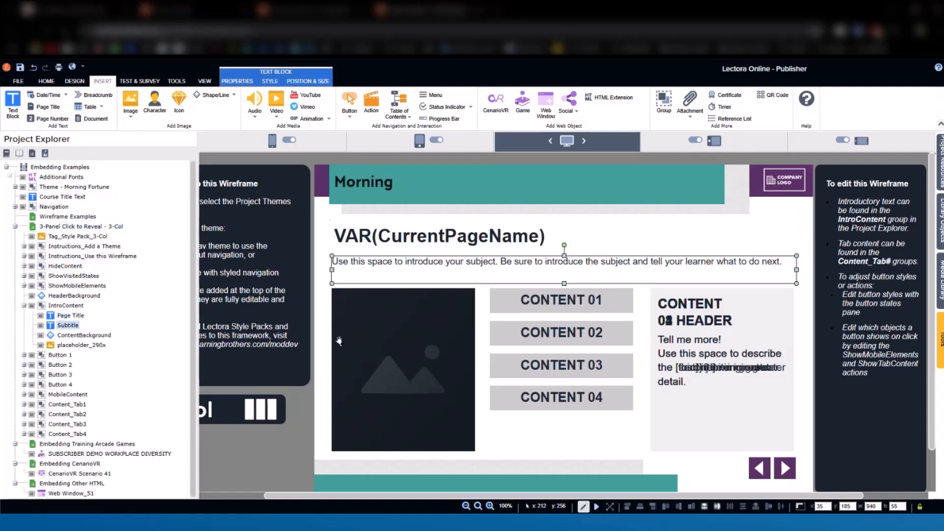
pyautogui.click(24, 306)
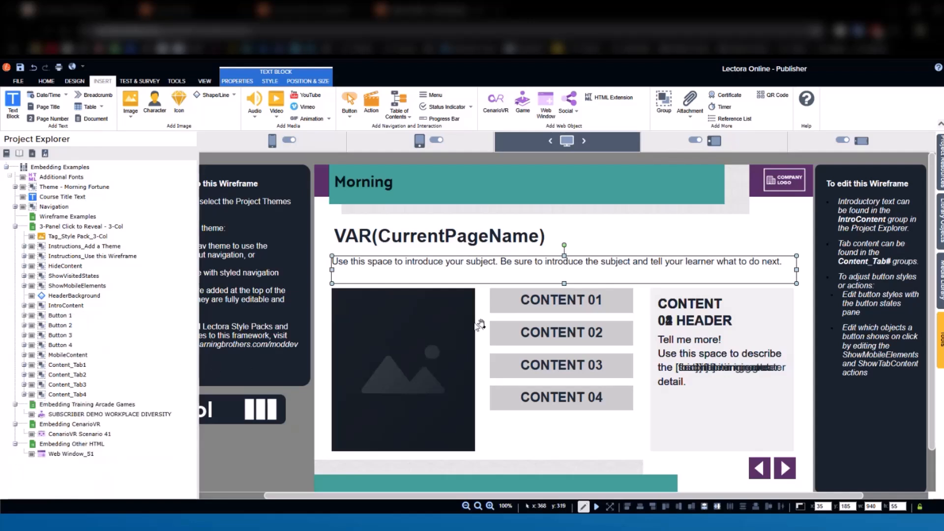
pyautogui.click(442, 354)
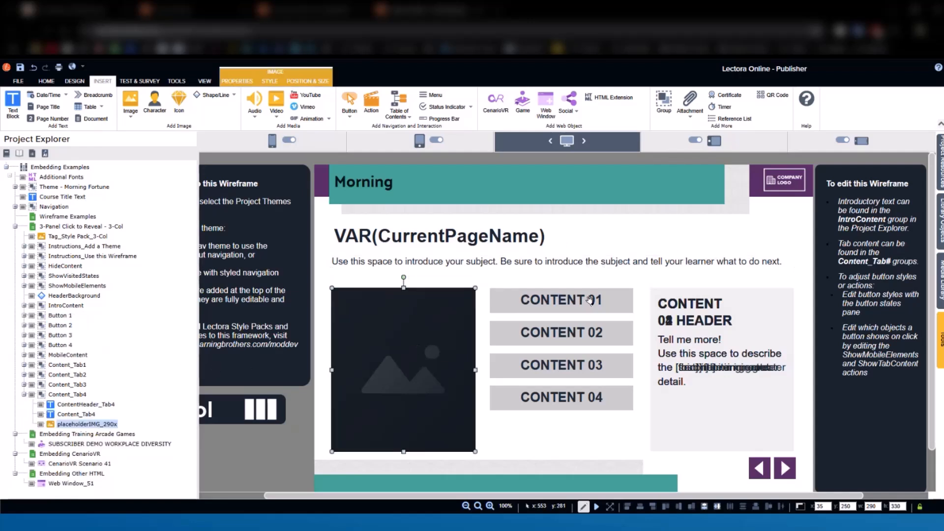
pyautogui.click(590, 300)
pyautogui.click(572, 337)
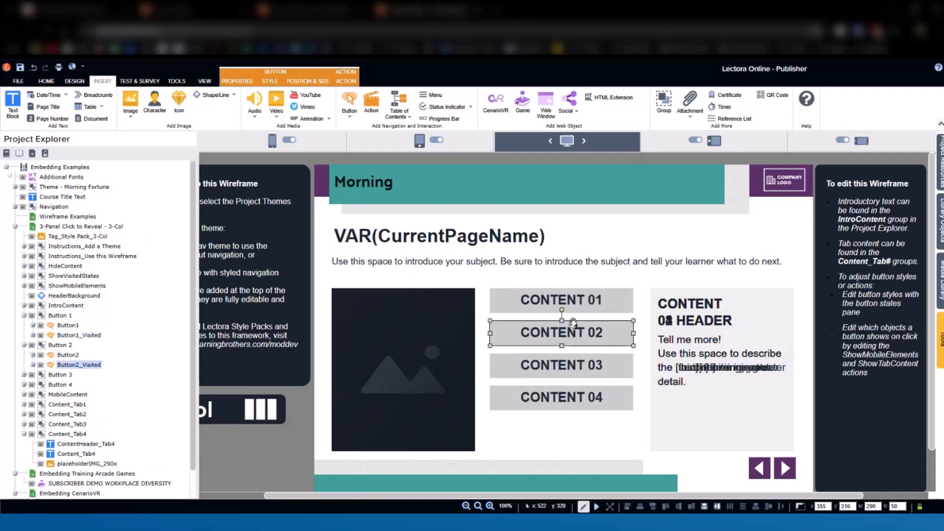
pyautogui.click(592, 304)
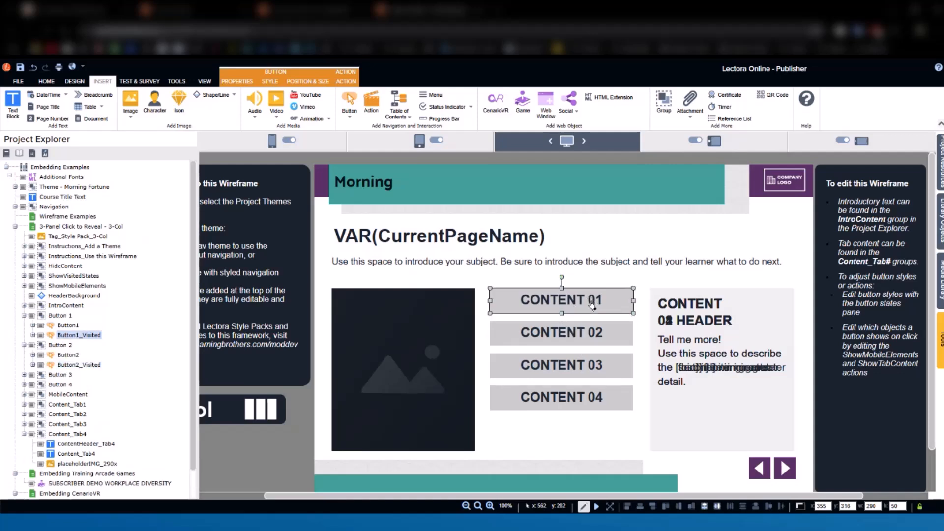
pyautogui.click(272, 82)
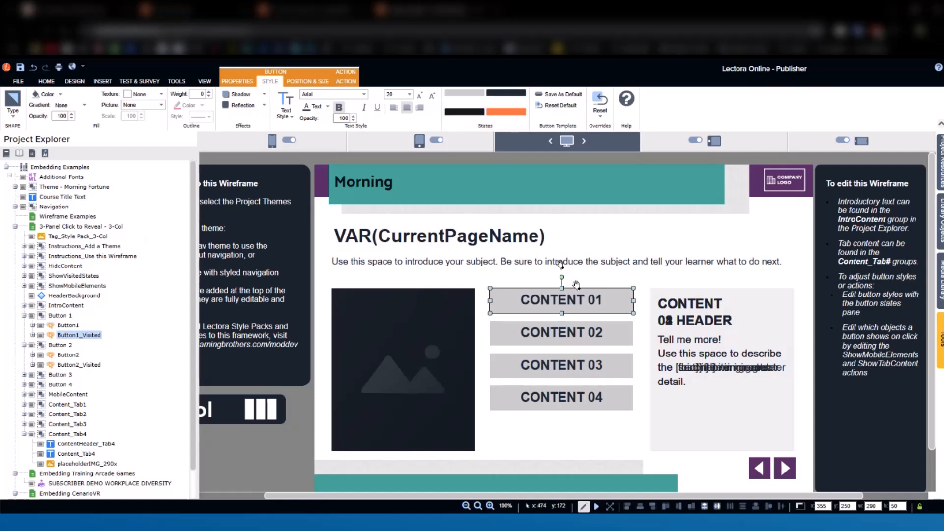
# - Run the 3-Panel Click to Reveal page, test all four Content buttons in both orders, and return to edit mode
pyautogui.click(596, 507)
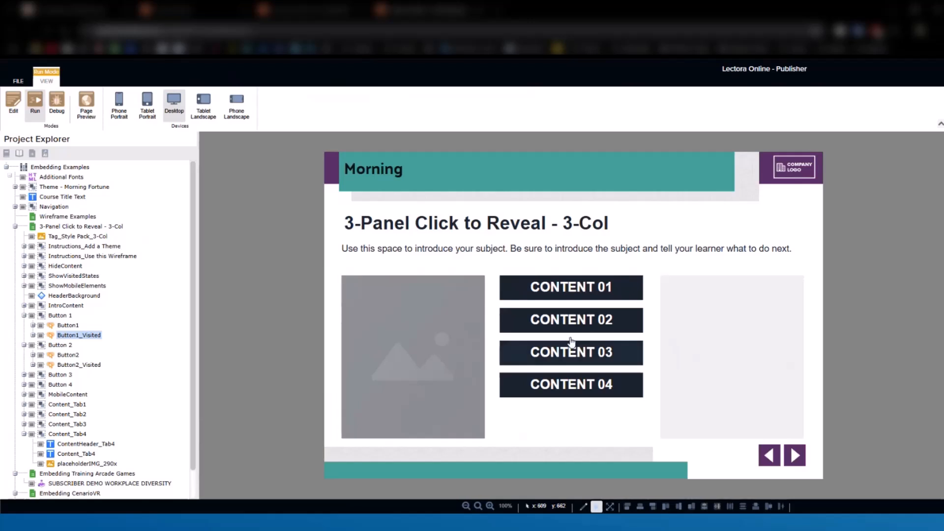
pyautogui.click(581, 290)
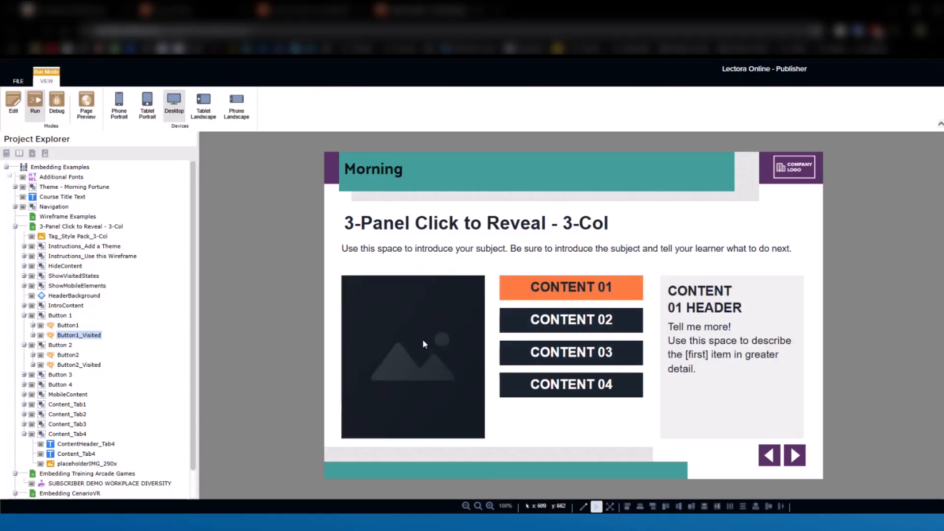
pyautogui.click(563, 326)
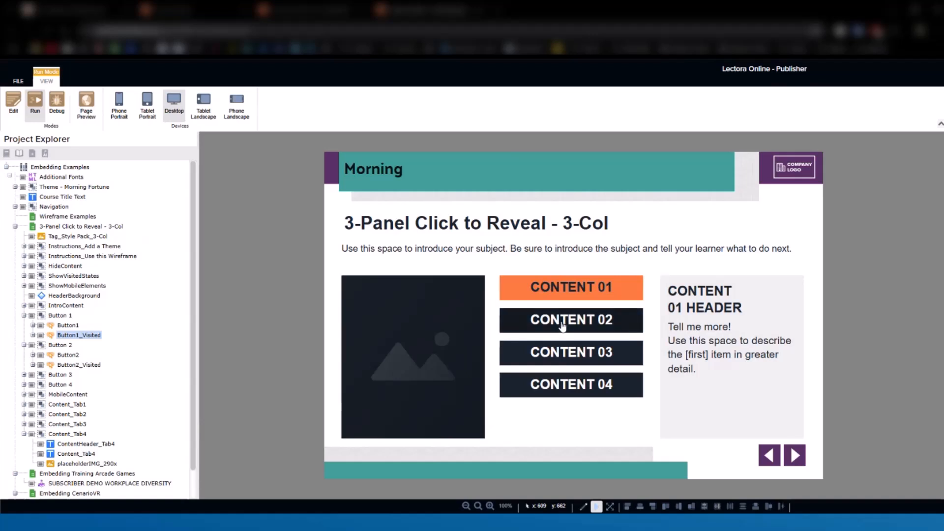
pyautogui.click(578, 355)
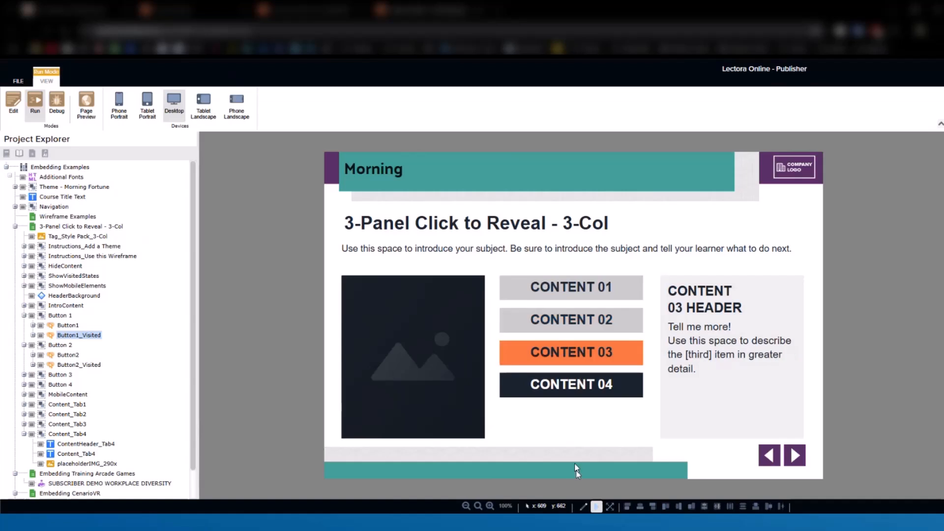
pyautogui.click(566, 390)
pyautogui.click(579, 352)
pyautogui.click(579, 322)
pyautogui.click(567, 289)
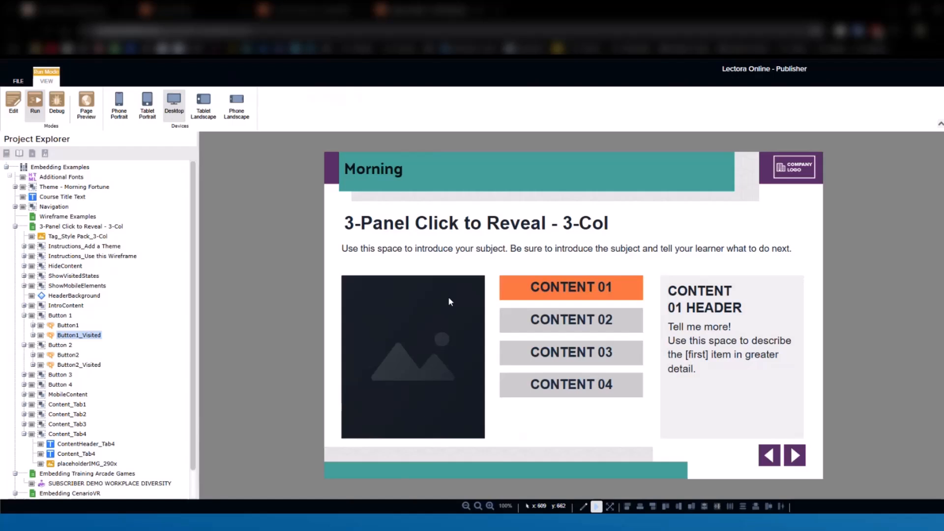
pyautogui.click(14, 109)
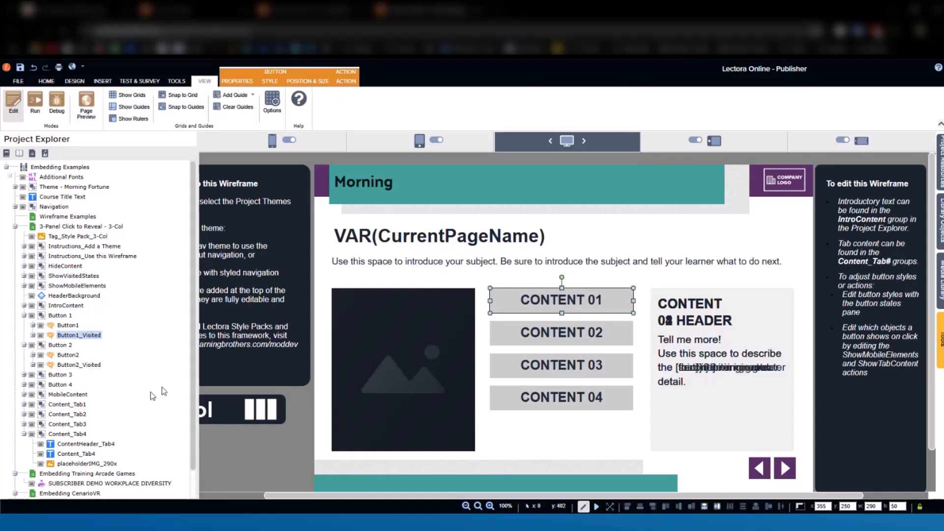
# - Expand the Content_Tab1 group and examine its header, content text and placeholder image, including the image's available commands
pyautogui.click(59, 405)
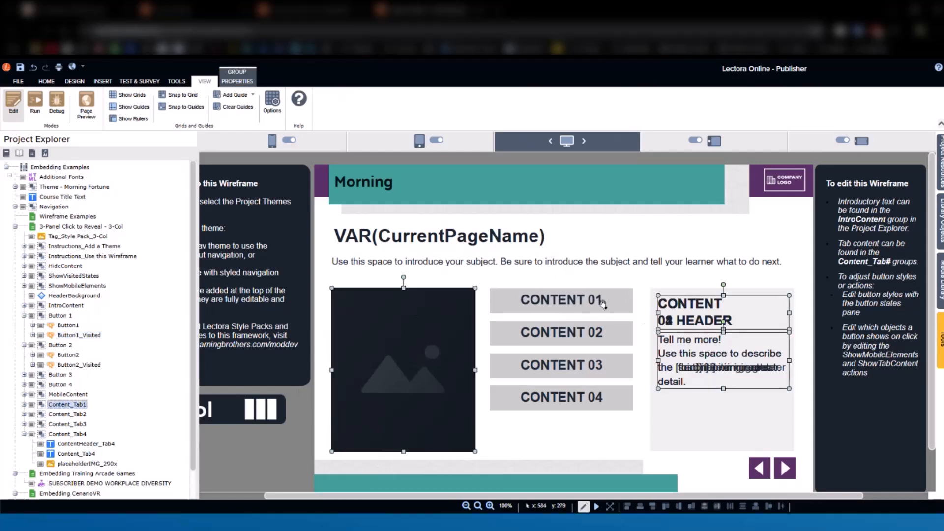
pyautogui.click(24, 405)
pyautogui.scroll(-2, 86, 377)
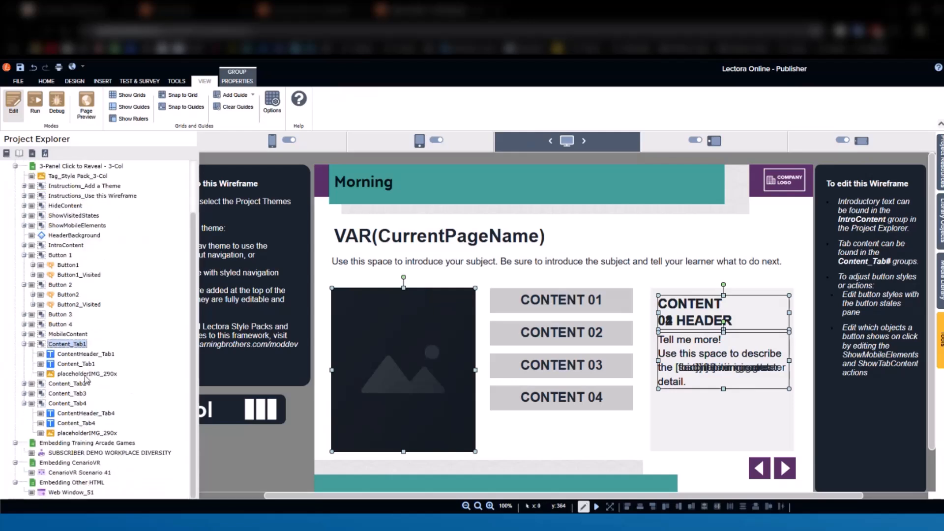
pyautogui.click(77, 355)
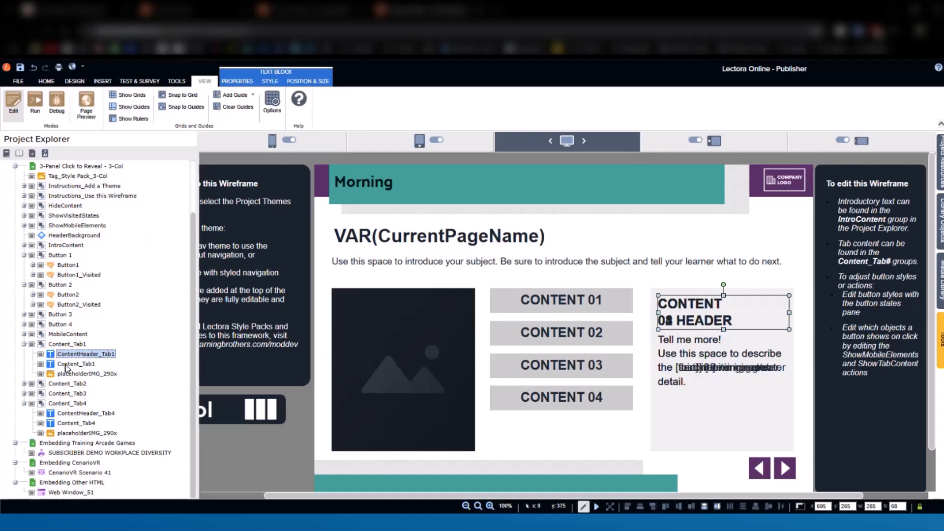
pyautogui.click(66, 365)
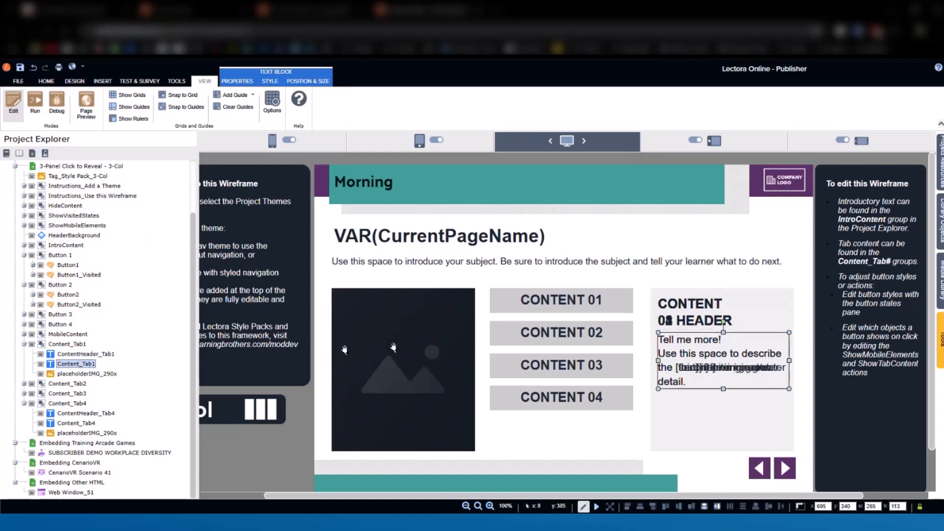
pyautogui.click(89, 375)
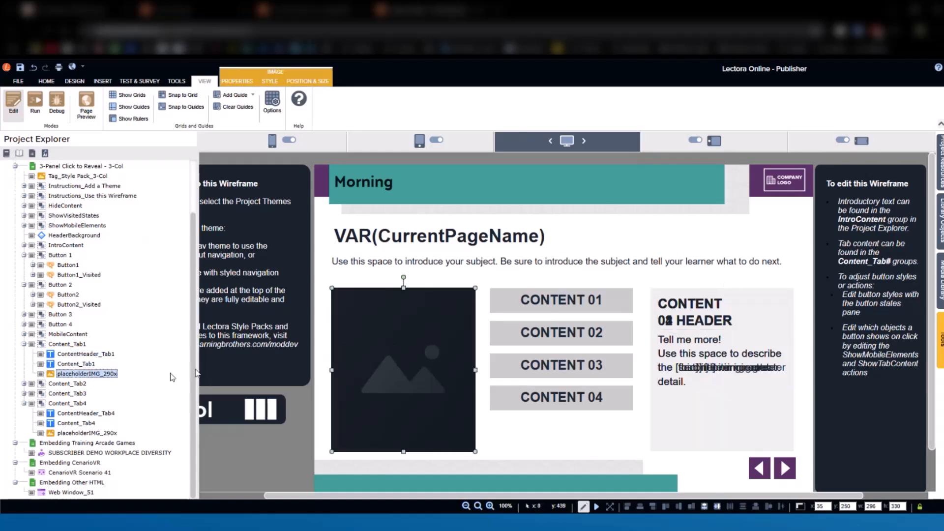
pyautogui.rightClick(389, 337)
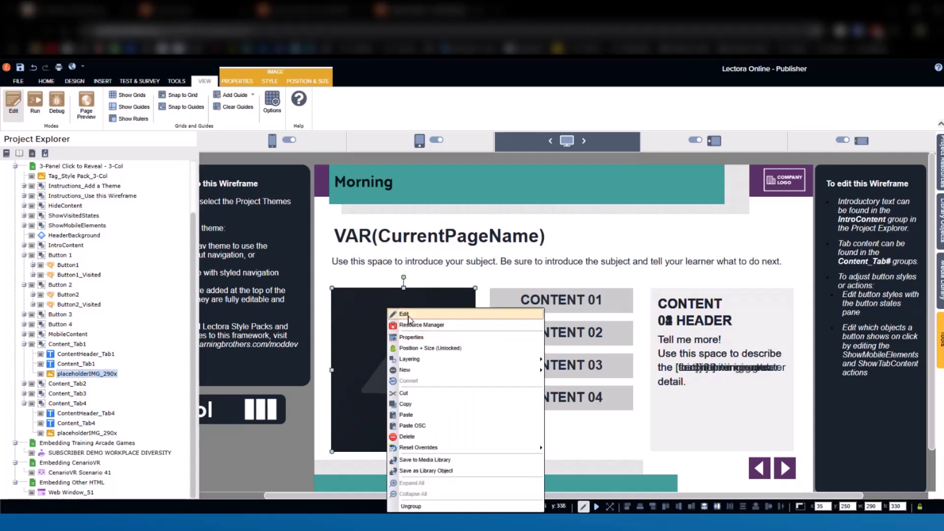
pyautogui.click(354, 326)
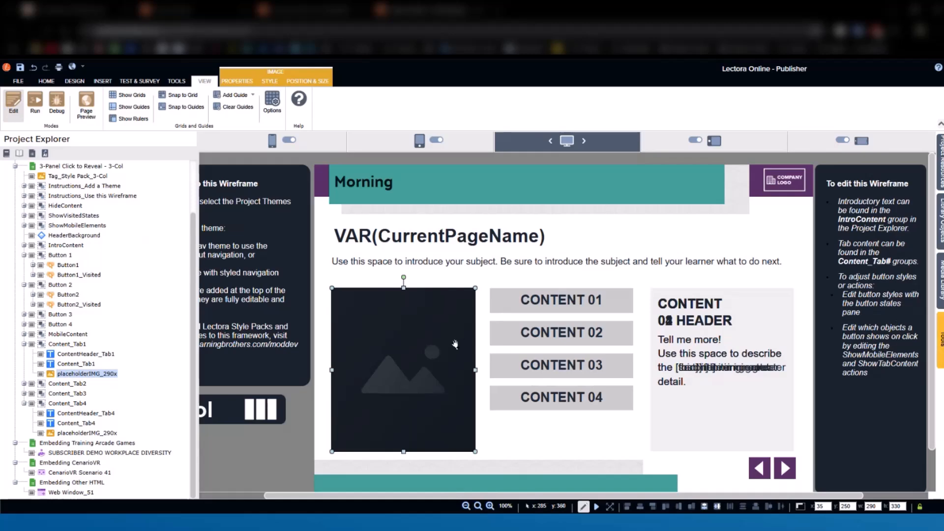
# - Open the Stock Images & Vectors library from the stock assets and browse the Abstract category
pyautogui.click(940, 339)
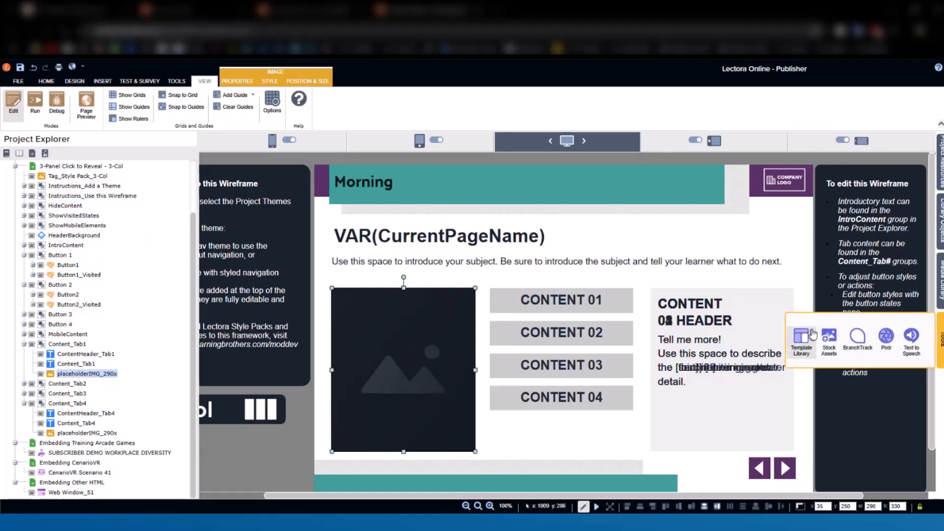
pyautogui.click(830, 342)
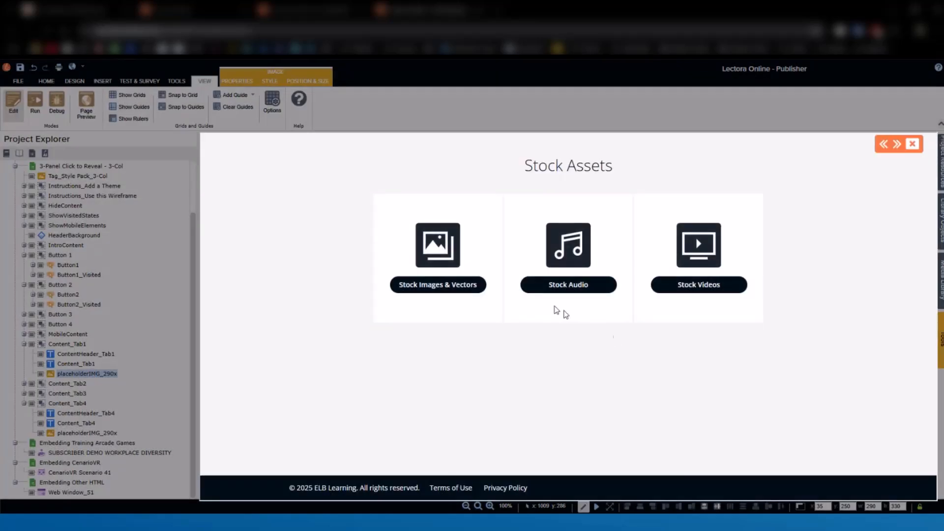
pyautogui.click(487, 290)
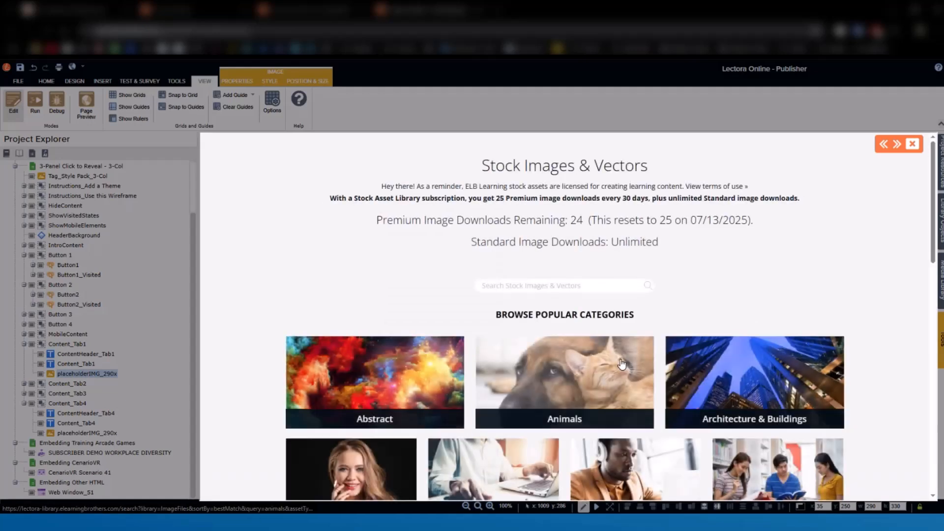
pyautogui.click(405, 372)
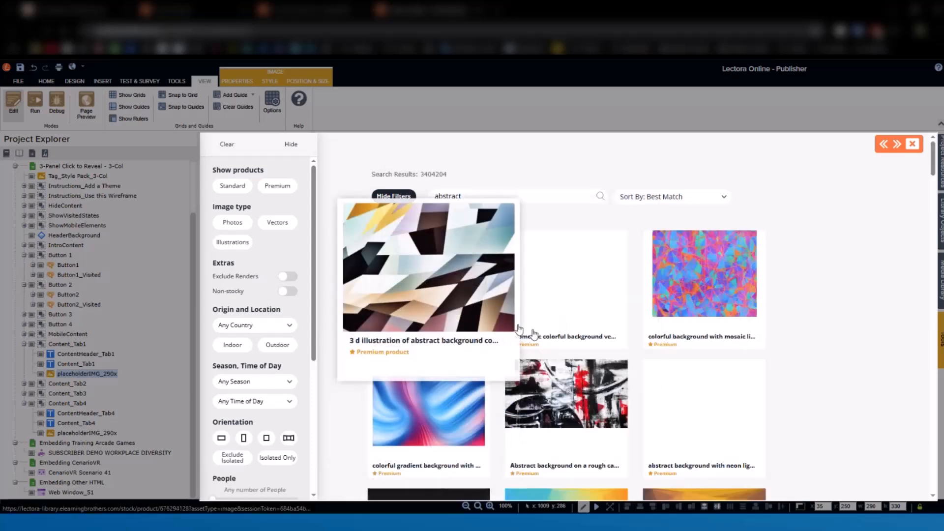
pyautogui.scroll(-2, 672, 277)
pyautogui.scroll(2, 673, 277)
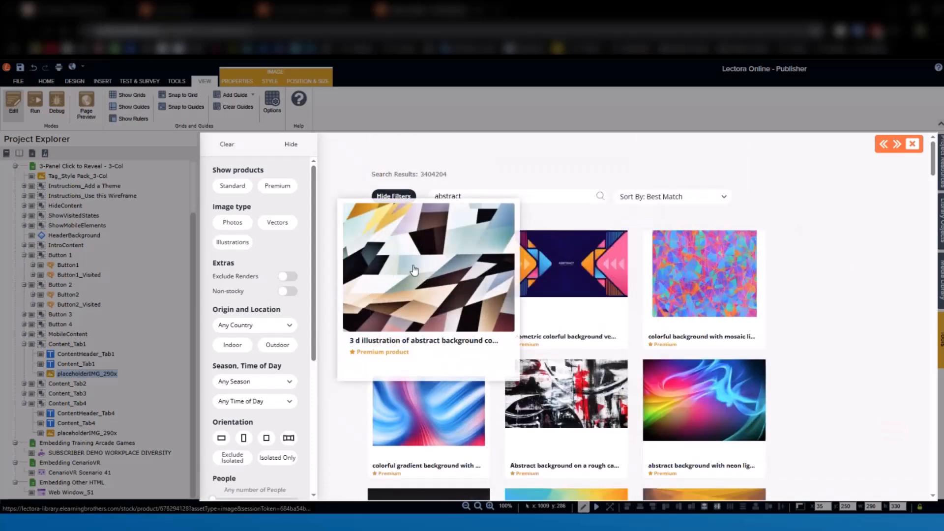
# - Add the 3 d illustration of abstract background composition to Content_Tab1 as the S image, 500 x 375 px, and close the library
pyautogui.click(499, 378)
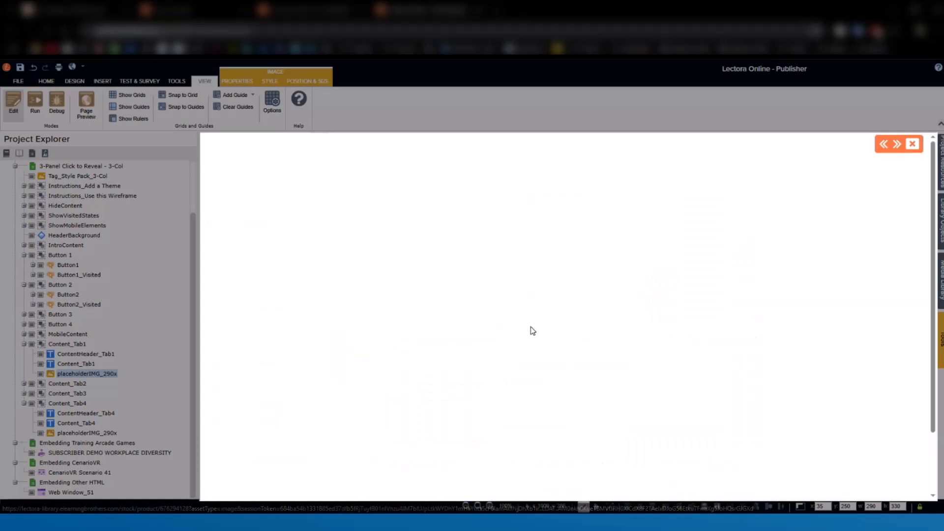
pyautogui.click(525, 406)
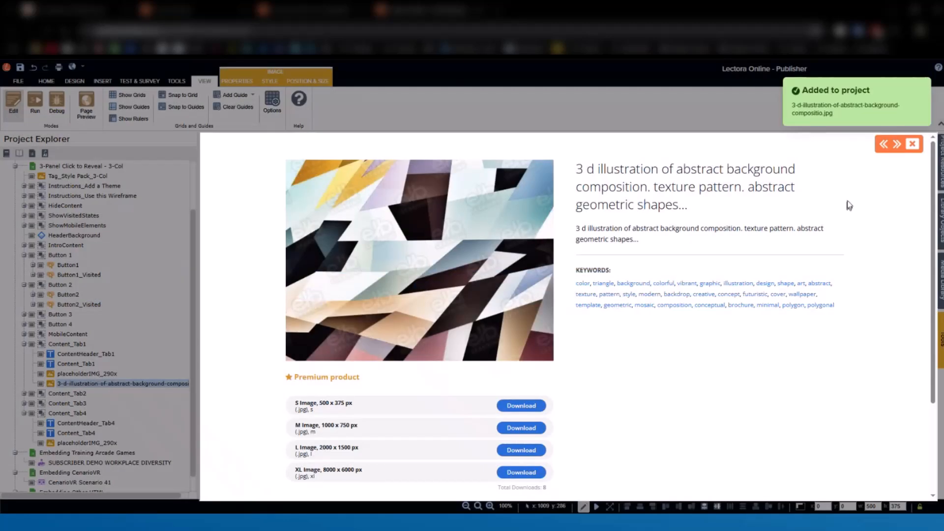
pyautogui.click(913, 143)
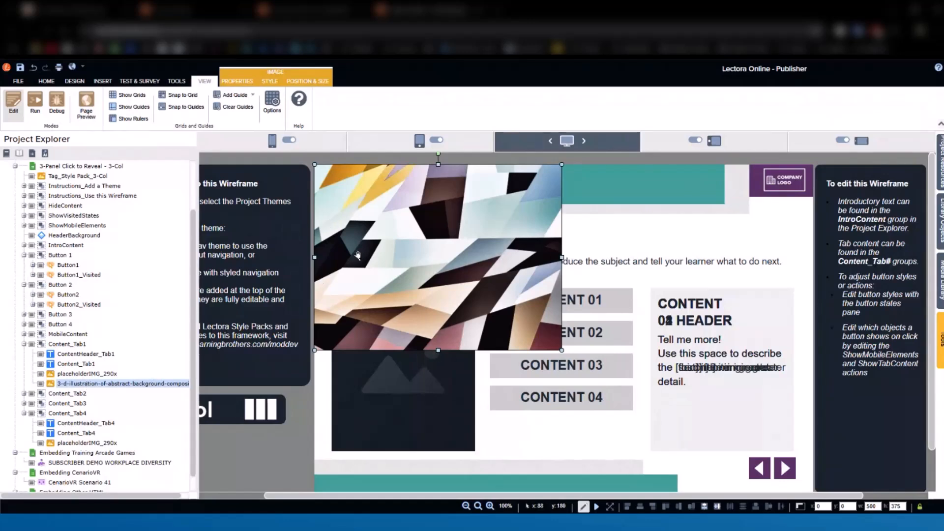
# - Fit the abstract image over the placeholder at about X 35, Y 255, sized about 287 × 215, and delete Content_Tab1's placeholder image
pyautogui.moveTo(358, 254); pyautogui.dragTo(389, 366)
pyautogui.moveTo(579, 476); pyautogui.dragTo(476, 390)
pyautogui.click(105, 375)
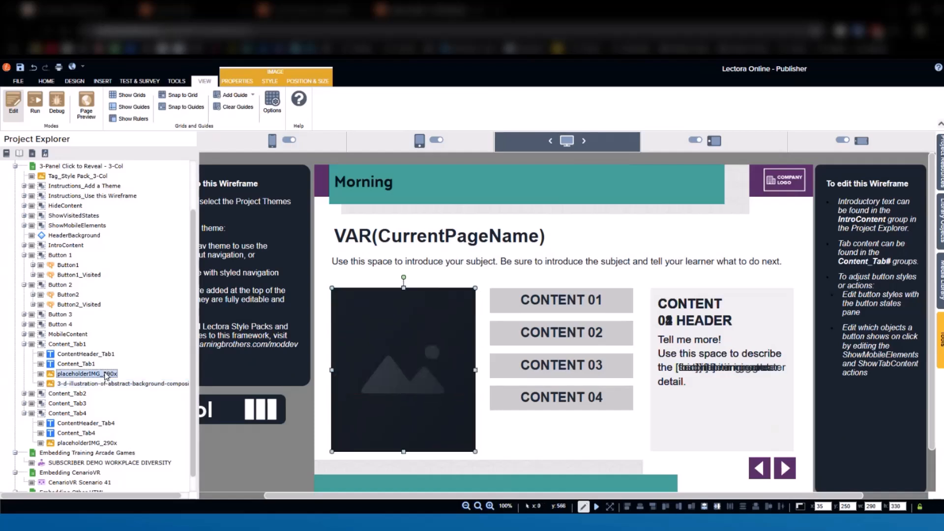
pyautogui.press('Delete')
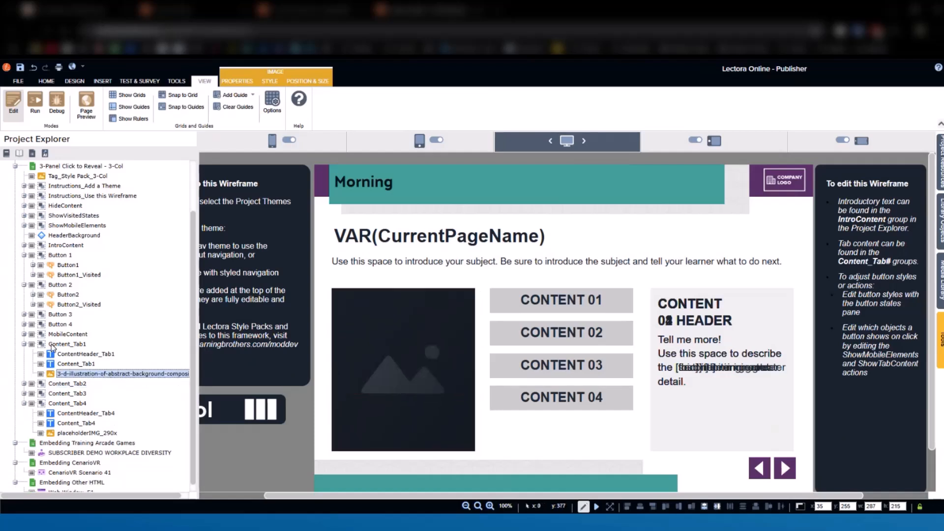
# - Check the content text and abstract image in Content_Tab1, and run the page to test the image with the Content 01 button
pyautogui.click(72, 364)
pyautogui.click(77, 375)
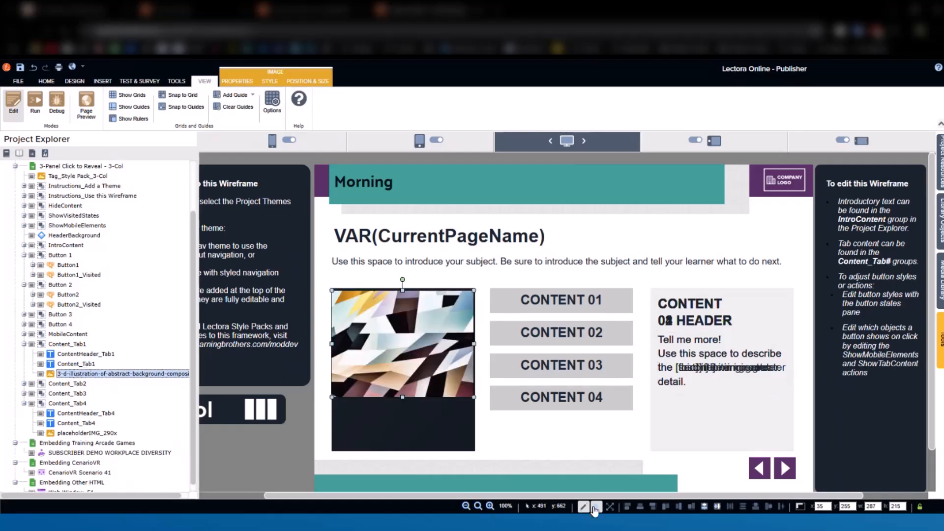
pyautogui.click(577, 289)
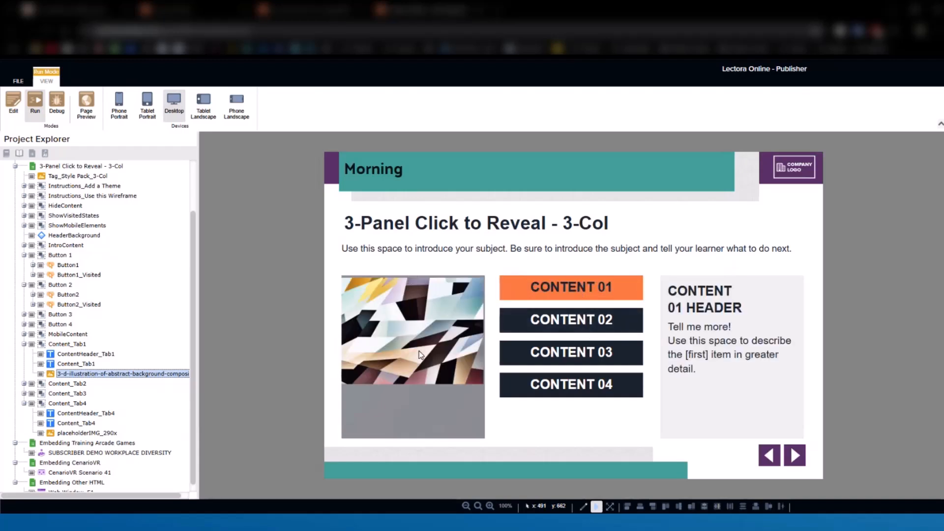
# - Test the Content 02, 03, 04 and 01 buttons in the running page, and return to edit mode
pyautogui.click(557, 324)
pyautogui.click(565, 354)
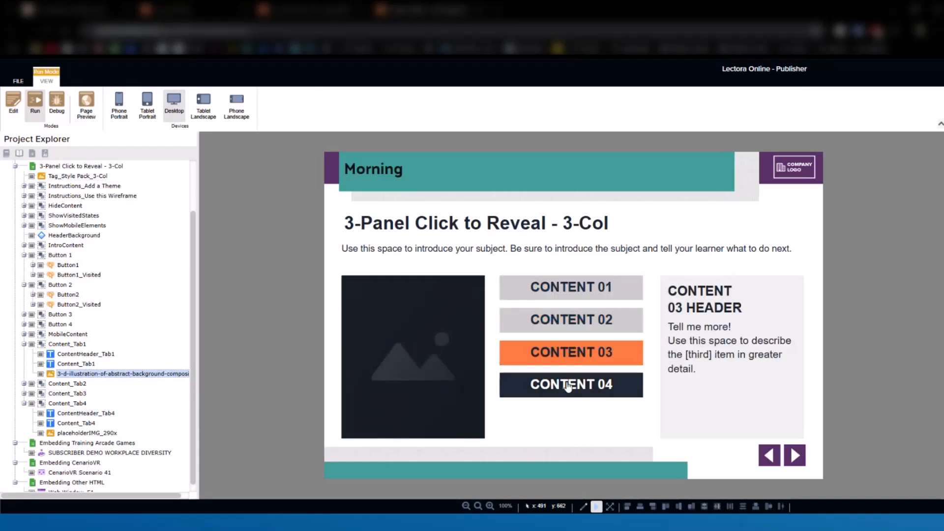
pyautogui.click(568, 386)
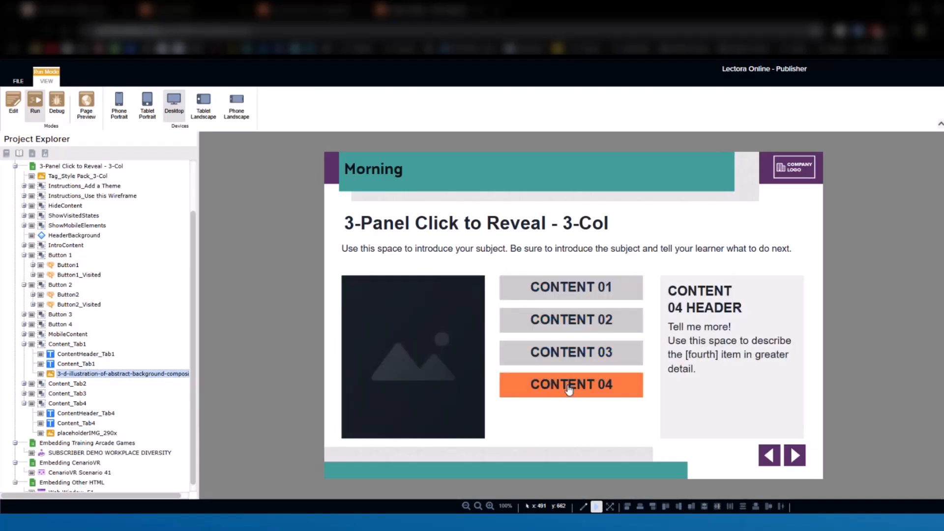
pyautogui.click(573, 290)
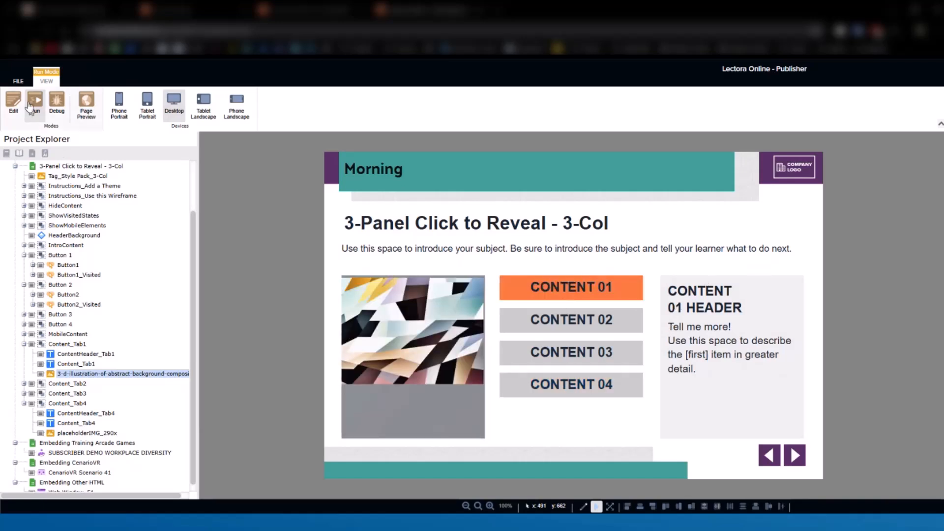
pyautogui.click(13, 102)
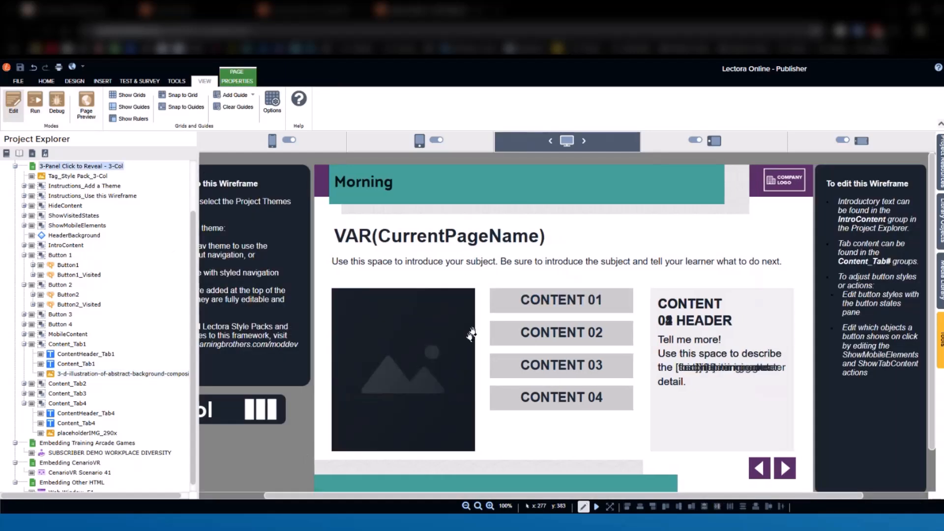
# - Fill the Content 01 button's Button1_Visited object with the teal sampled from the Morning header bar
pyautogui.click(568, 300)
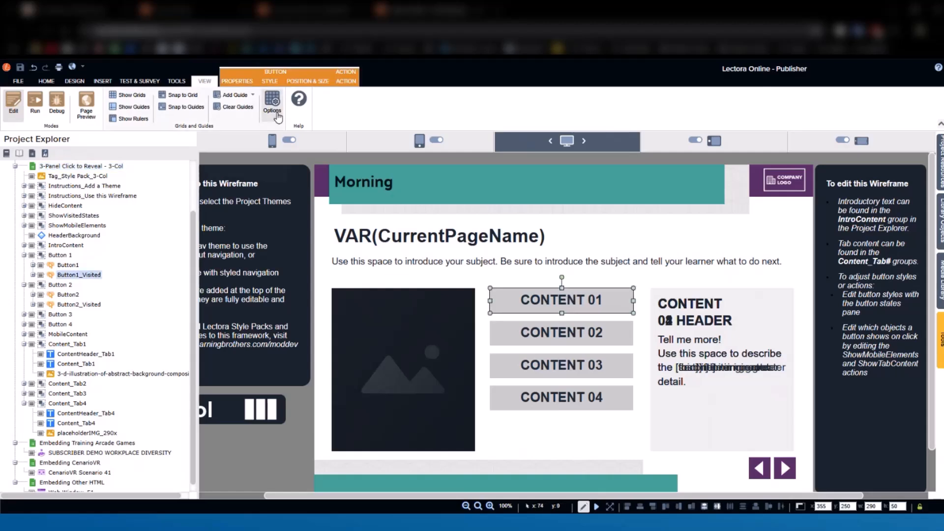
pyautogui.click(272, 82)
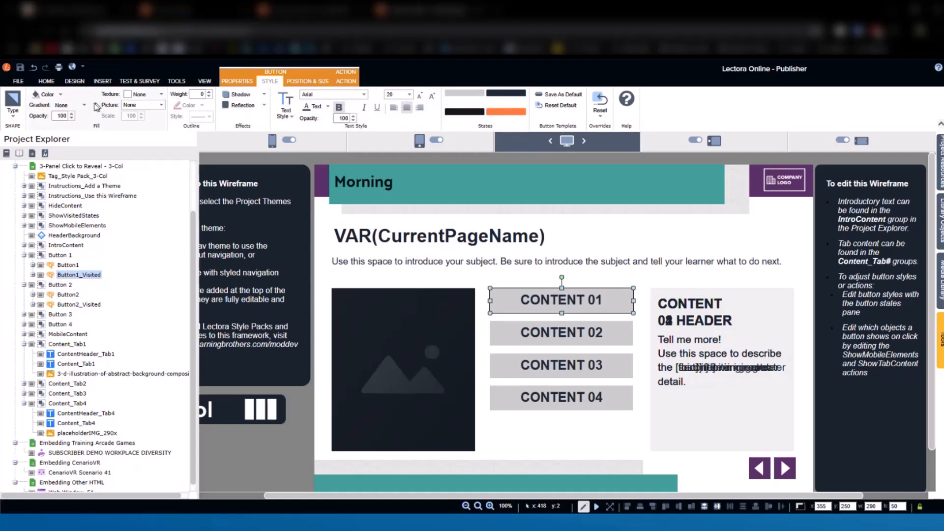
pyautogui.click(59, 94)
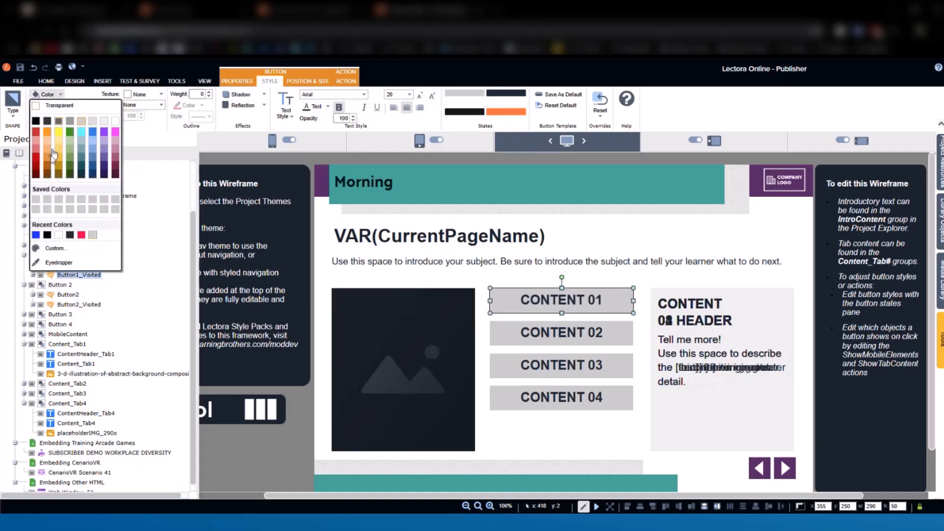
pyautogui.click(55, 265)
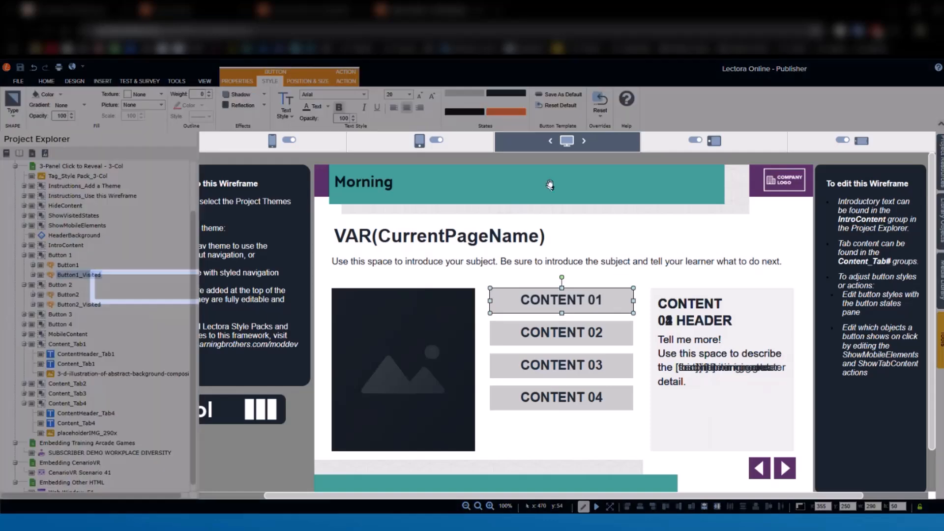
pyautogui.click(549, 186)
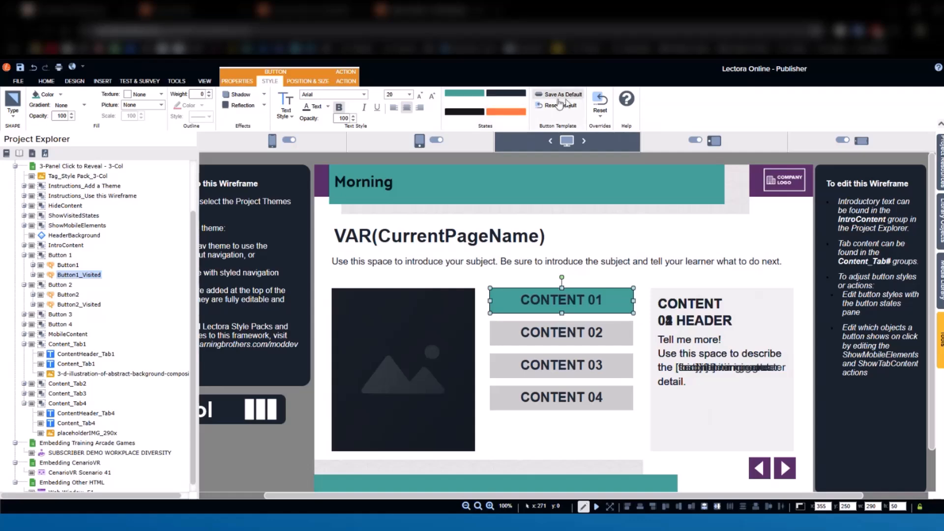
# - Open Button1_Visited's button states and try to fill the Over state with the purple sampled from the company logo block
pyautogui.click(506, 95)
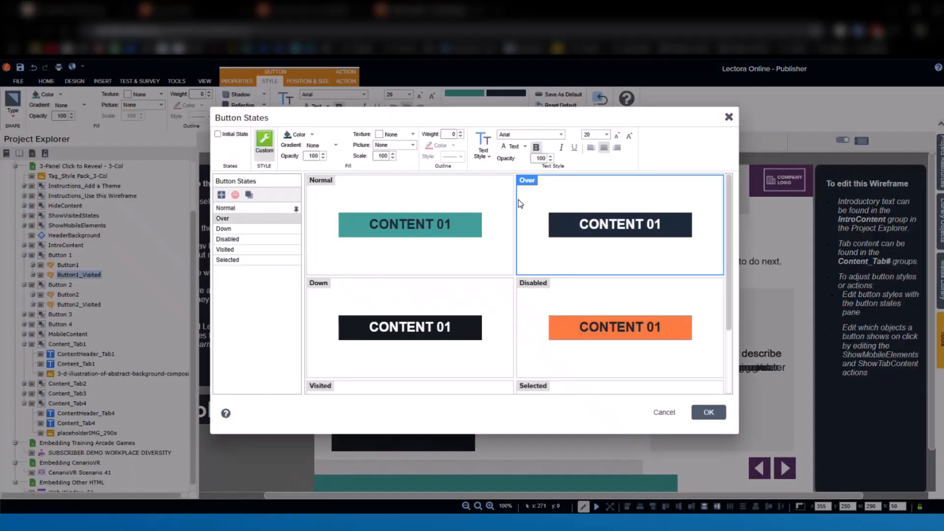
pyautogui.click(313, 135)
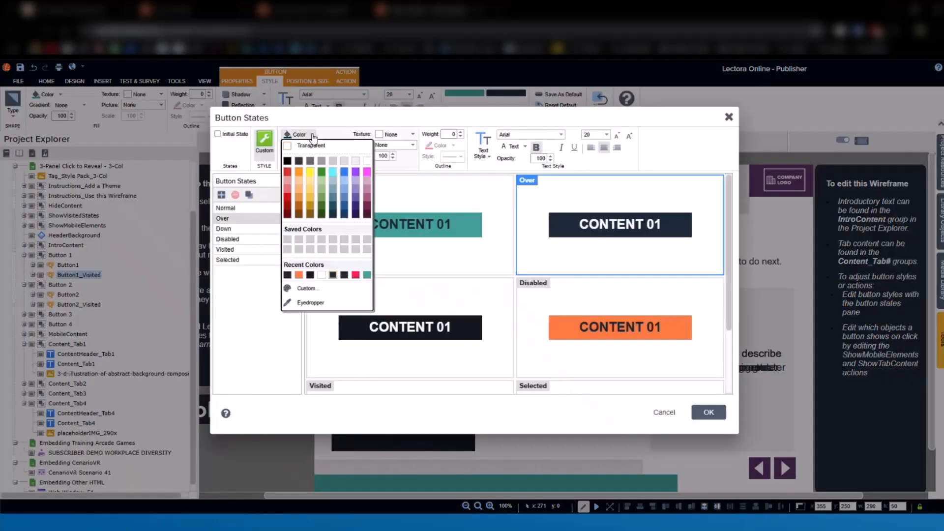
pyautogui.click(301, 303)
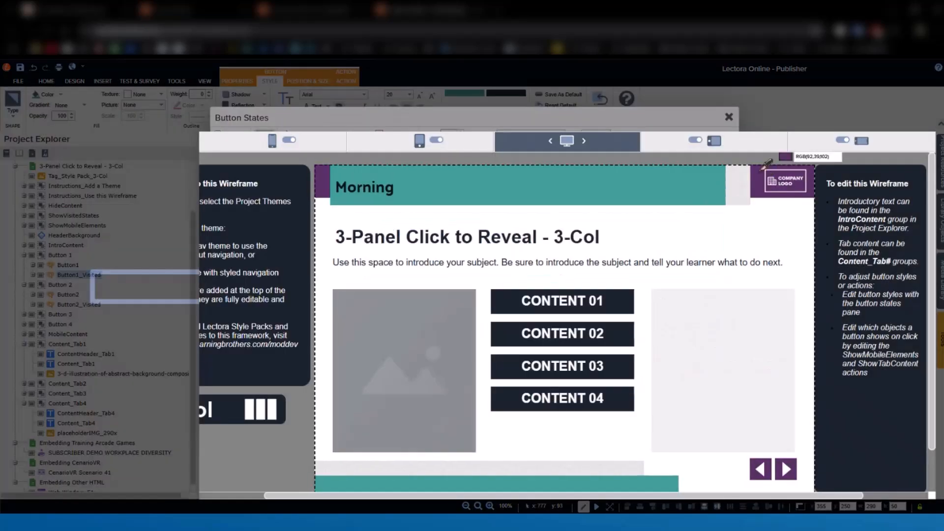
pyautogui.click(764, 170)
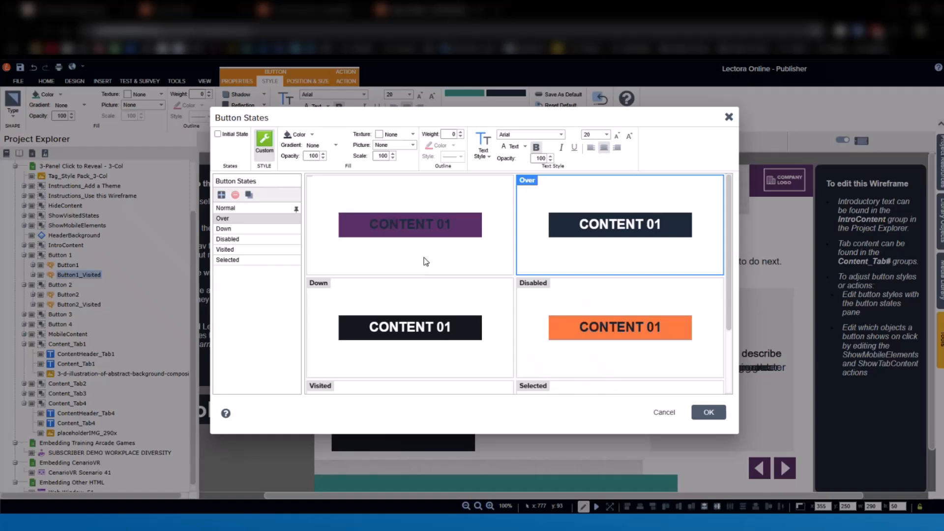
# - Set the Normal state's fill to the recently used teal
pyautogui.click(426, 219)
pyautogui.click(310, 136)
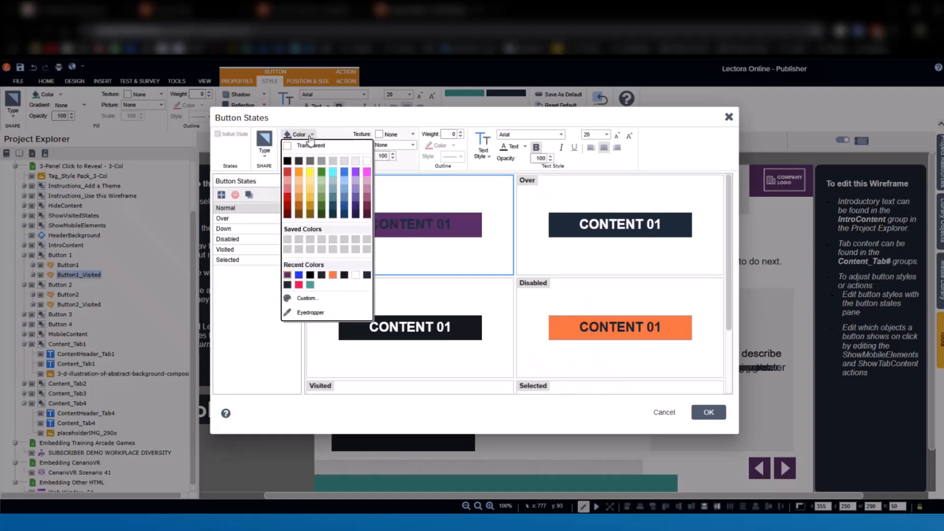
pyautogui.click(309, 285)
# - Fill the Over state with the recent purple, RGB(92, 39, 102), and apply the button states
pyautogui.click(650, 224)
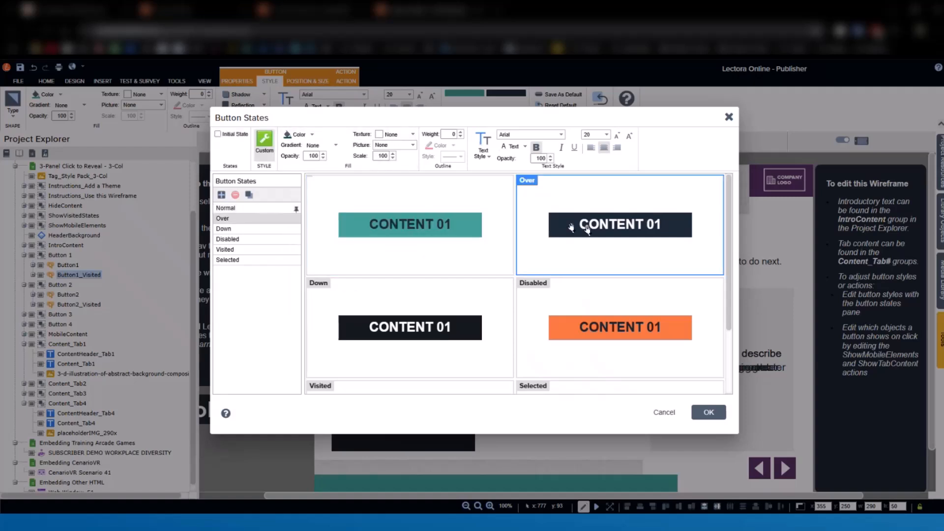
pyautogui.click(300, 134)
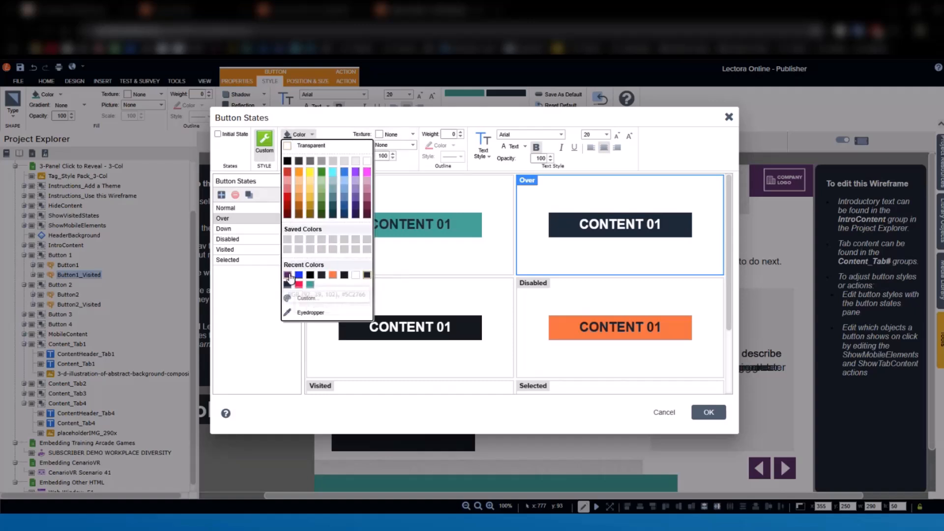
pyautogui.click(288, 276)
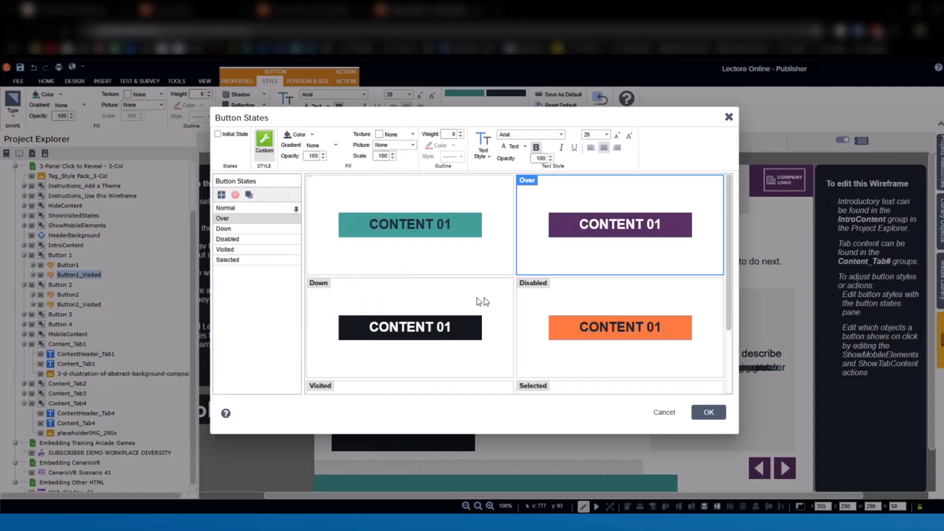
pyautogui.click(709, 413)
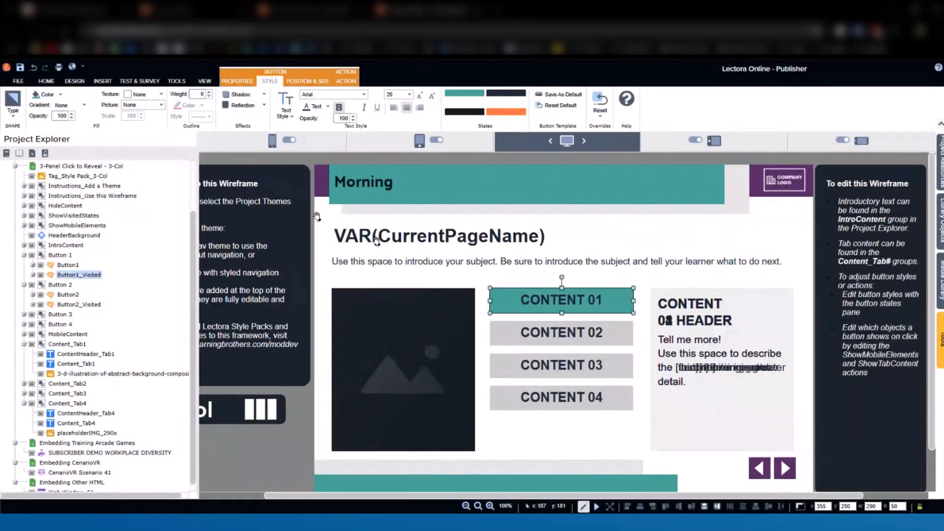
# - Copy the Content 01 button's style to the Content 02, Content 03 and Content 04 buttons with Style Painter
pyautogui.click(40, 84)
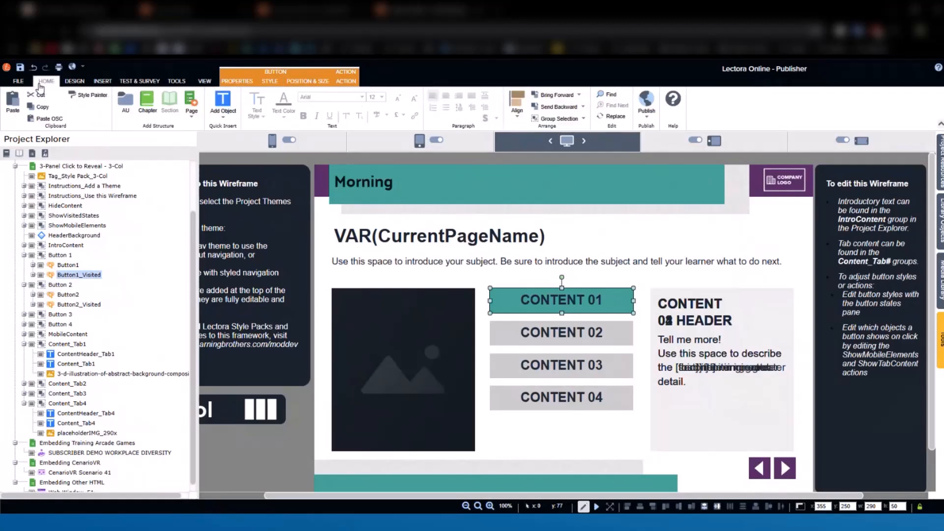
pyautogui.click(88, 101)
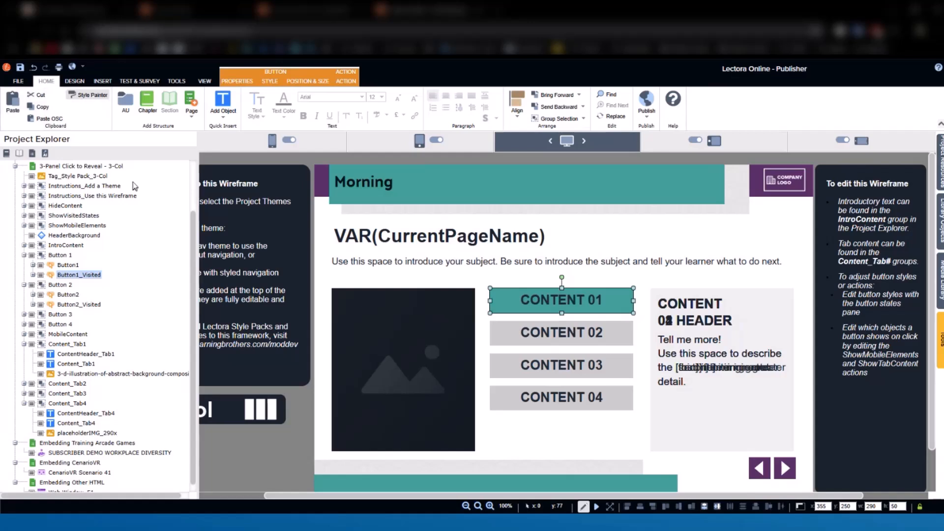
pyautogui.click(573, 333)
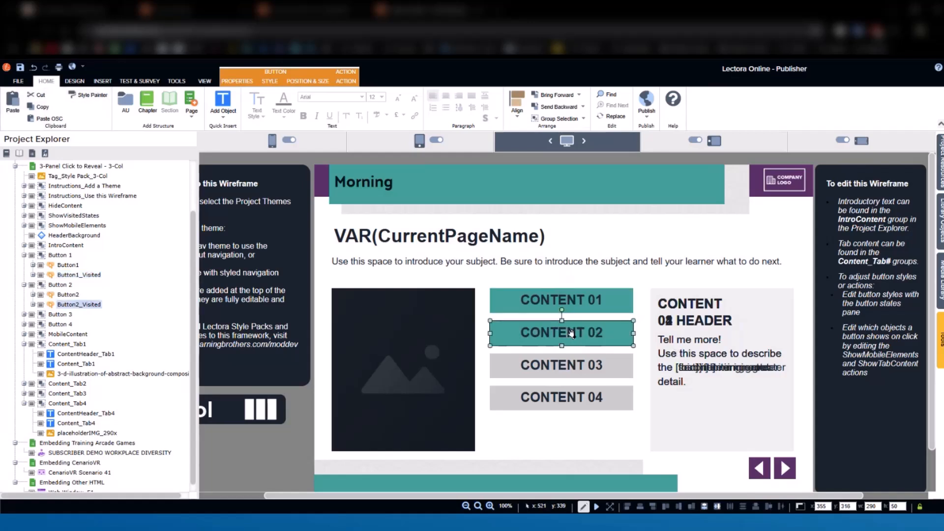
pyautogui.click(102, 101)
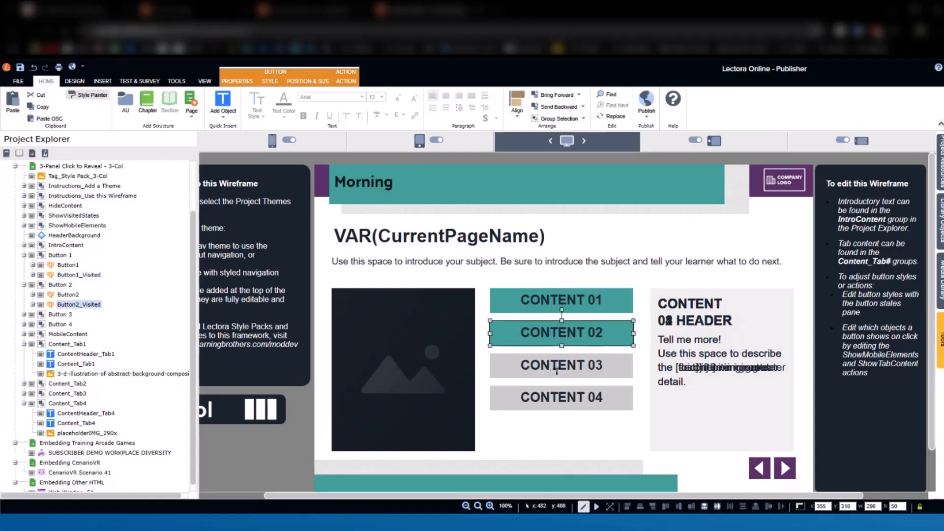
pyautogui.click(557, 369)
pyautogui.click(91, 97)
pyautogui.click(574, 397)
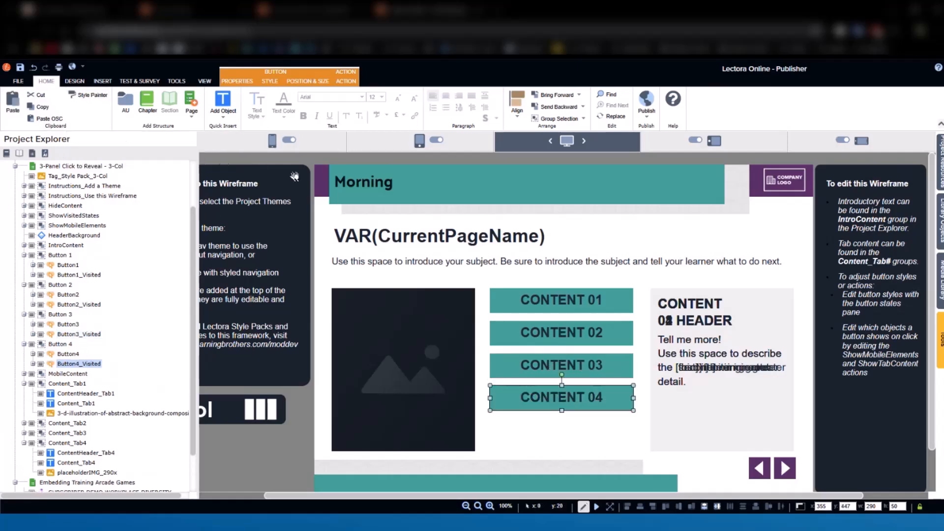
pyautogui.click(287, 456)
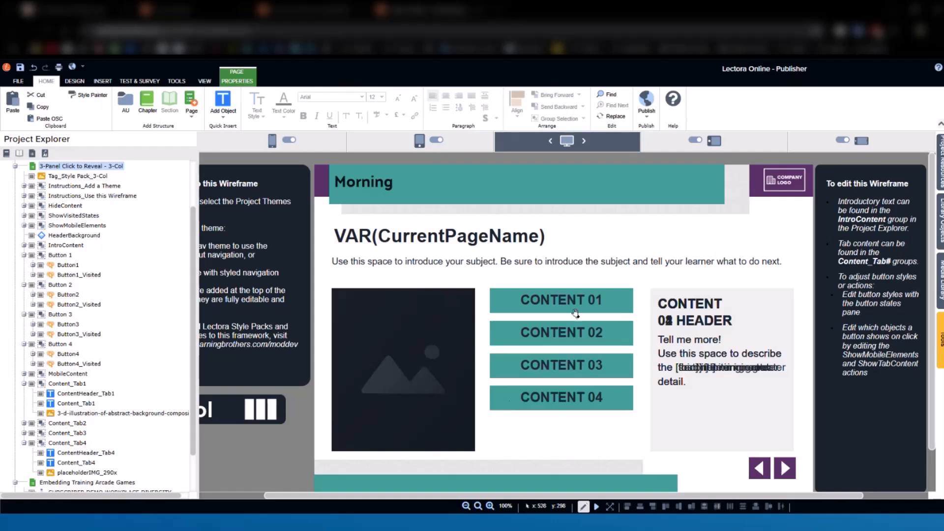
# - Locate the Content 04 button's group and collapse the Button 4, Content_Tab1 and Content_Tab4 groups in the project tree
pyautogui.scroll(-1, 469, 369)
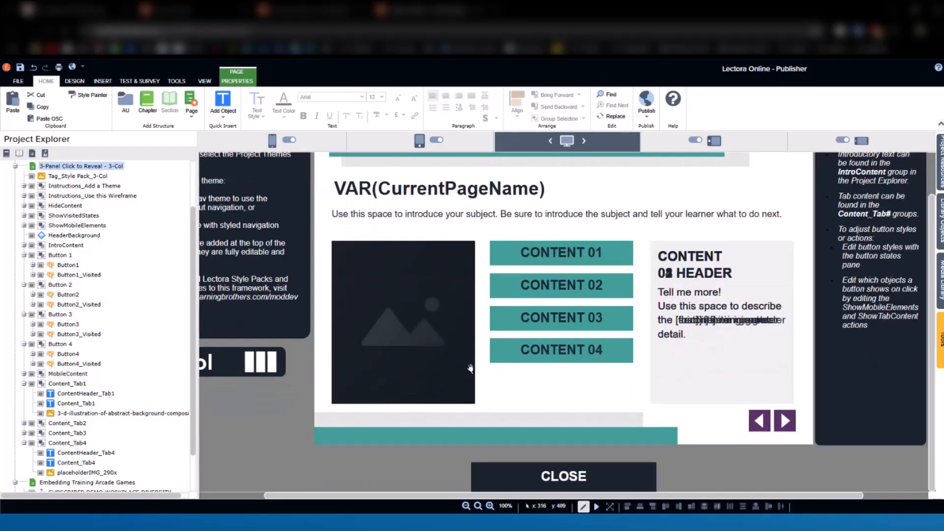
pyautogui.scroll(1, 470, 368)
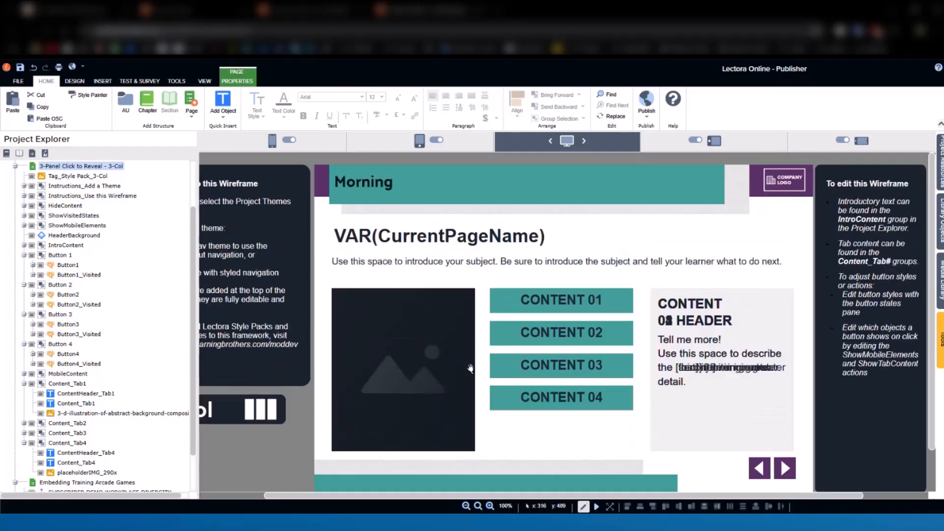
pyautogui.click(574, 397)
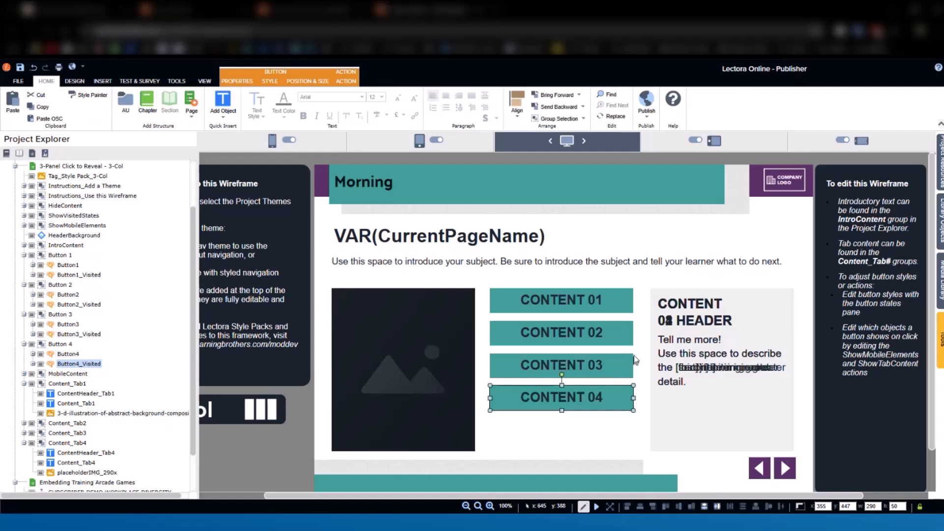
pyautogui.click(24, 344)
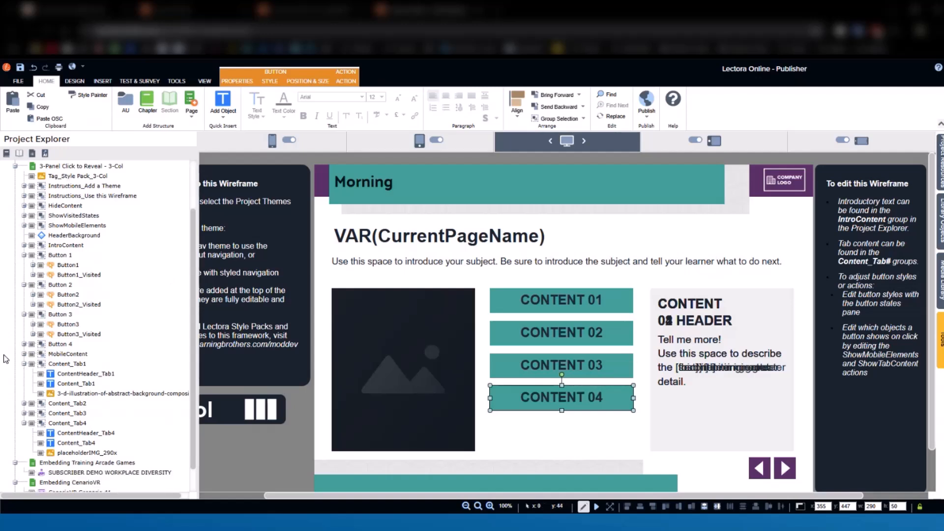
pyautogui.click(24, 364)
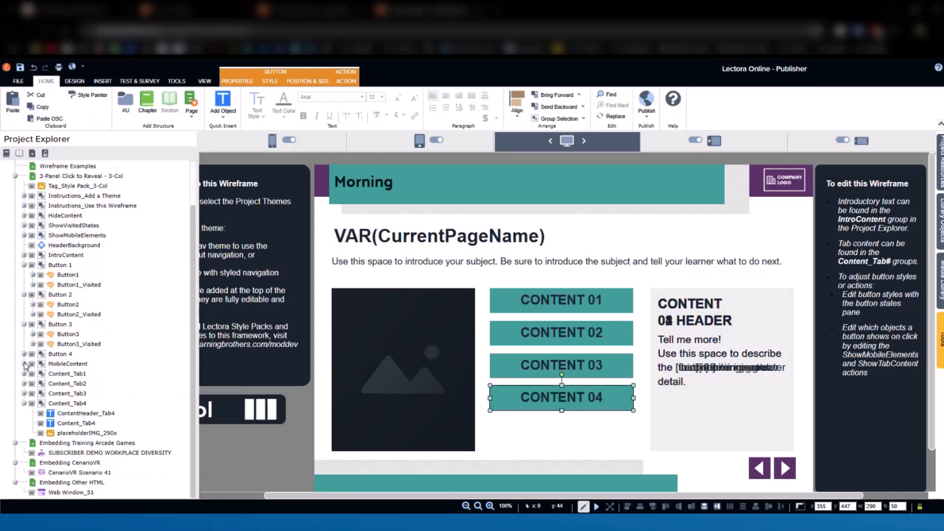
pyautogui.click(24, 354)
pyautogui.click(24, 413)
# - Duplicate the Button 4 and Content_Tab4 groups on the 3-Panel Click to Reveal - 3-Col page, and collapse the pasted groups
pyautogui.click(60, 384)
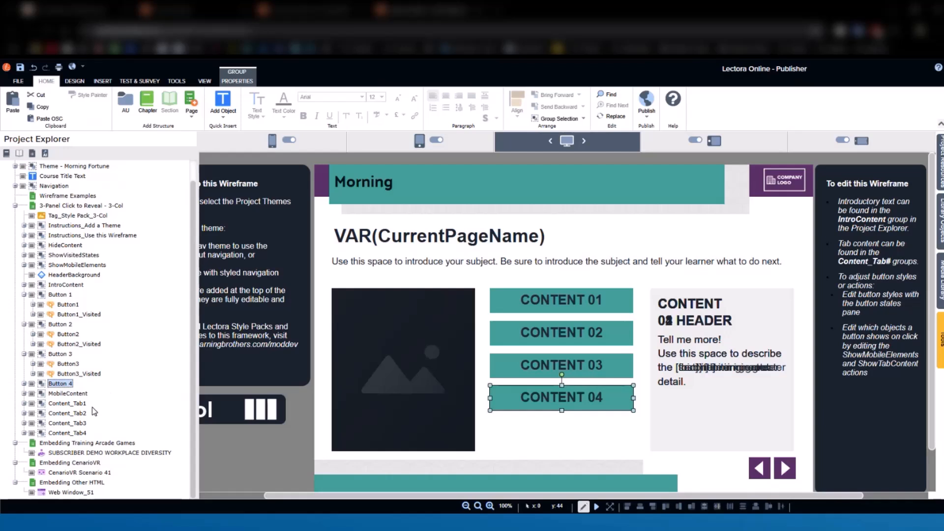
pyautogui.keyDown('ctrl'); pyautogui.click(68, 433); pyautogui.keyUp('ctrl')
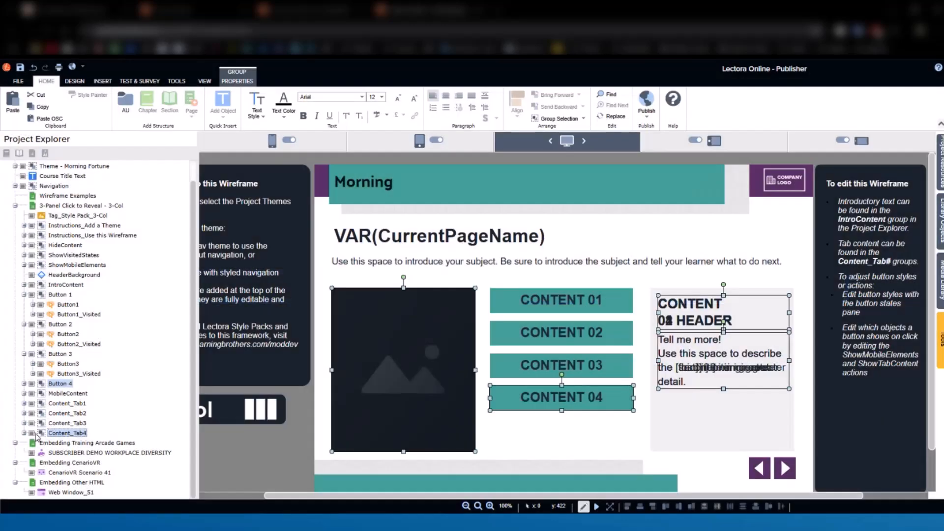
pyautogui.click(41, 434)
pyautogui.hotkey('ctrl', 'v')
pyautogui.click(23, 287)
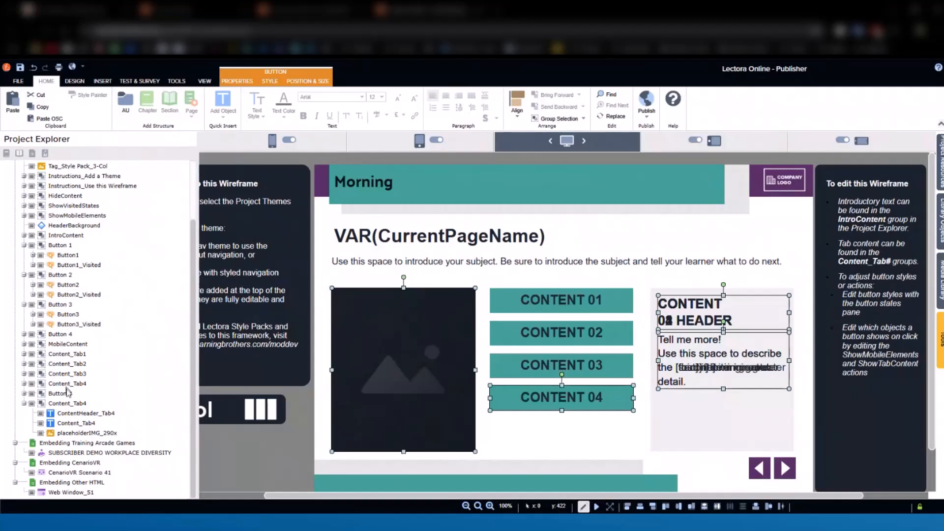
pyautogui.click(24, 403)
# - Move the duplicated Button 4 group directly below the original Button 4 and rename it Button 5
pyautogui.click(60, 424)
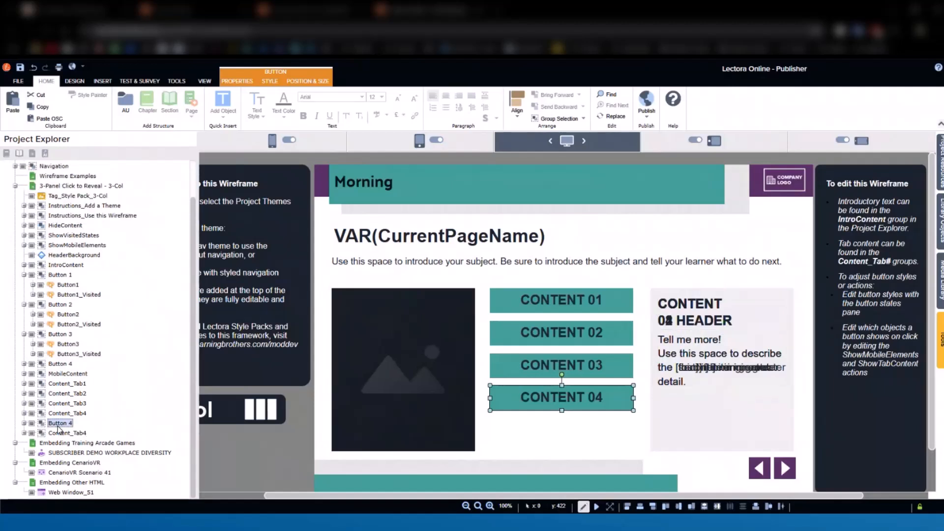
pyautogui.moveTo(61, 427); pyautogui.dragTo(65, 372)
pyautogui.click(69, 374)
pyautogui.write('5')
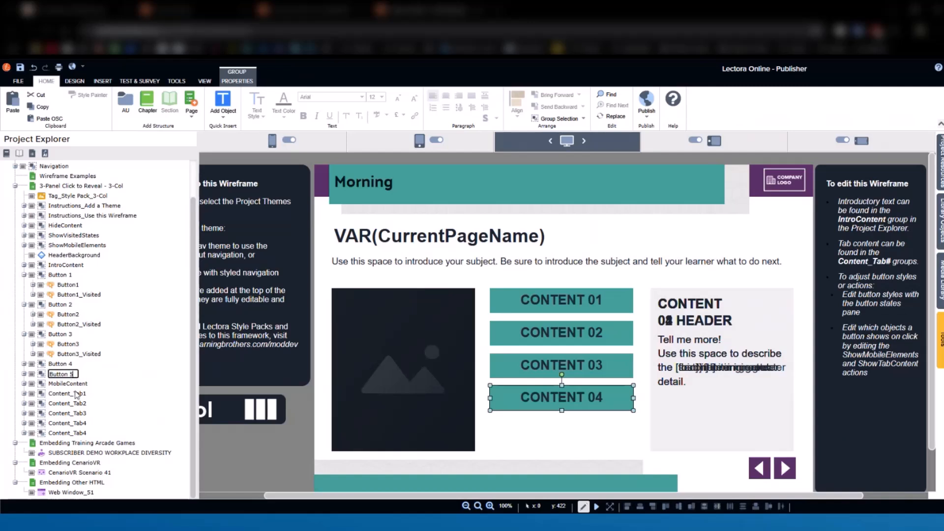
# - Rename the duplicated Content_Tab4 group on the 3-Panel Click to Reveal - 3-Col page as Content_Tab5
pyautogui.click(84, 435)
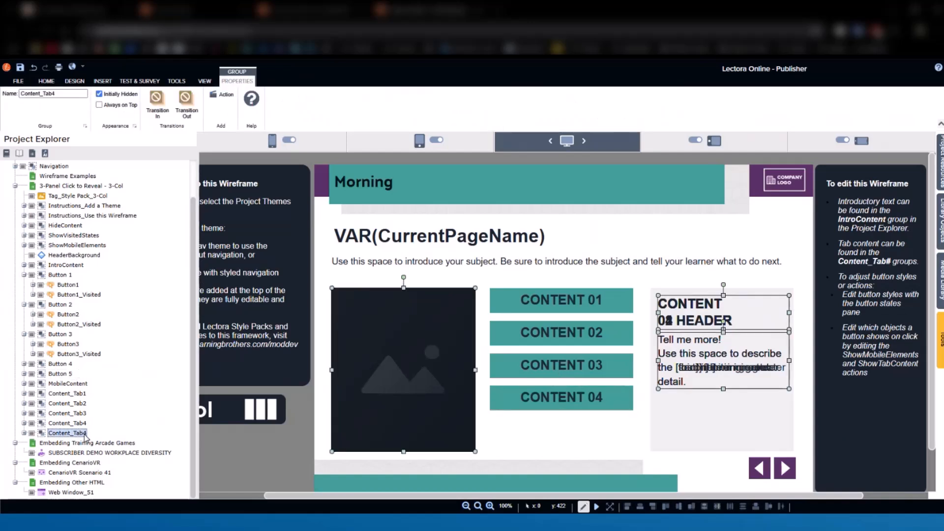
pyautogui.click(86, 434)
pyautogui.press('End')
pyautogui.press('BackSpace')
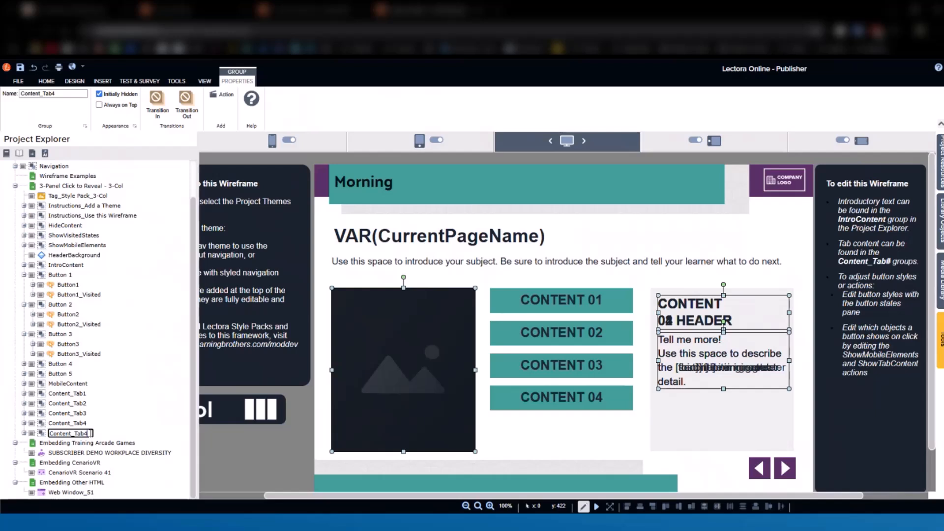
pyautogui.write('5')
pyautogui.press('Return')
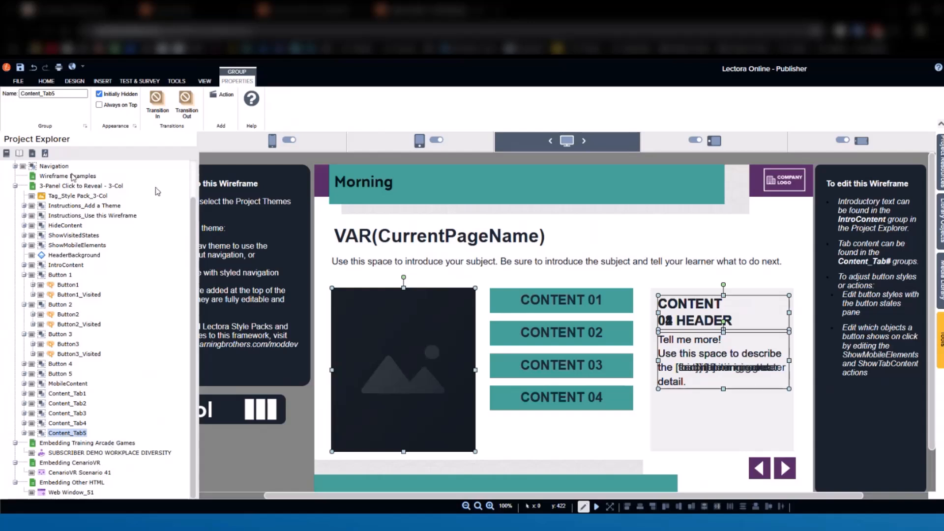
# - Duplicate the HidePageContent_Tab4 action in the HideContent group and set the copy's target to Content_Tab5
pyautogui.click(24, 225)
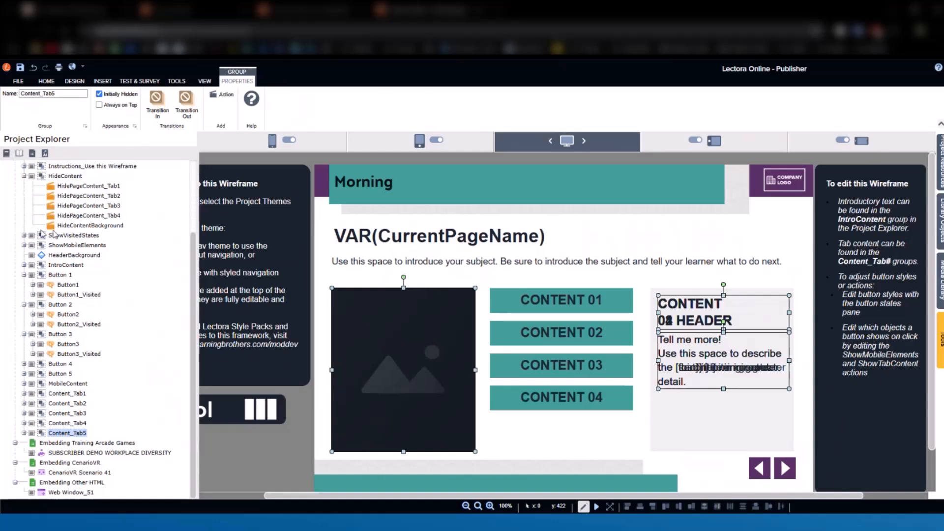
pyautogui.click(93, 216)
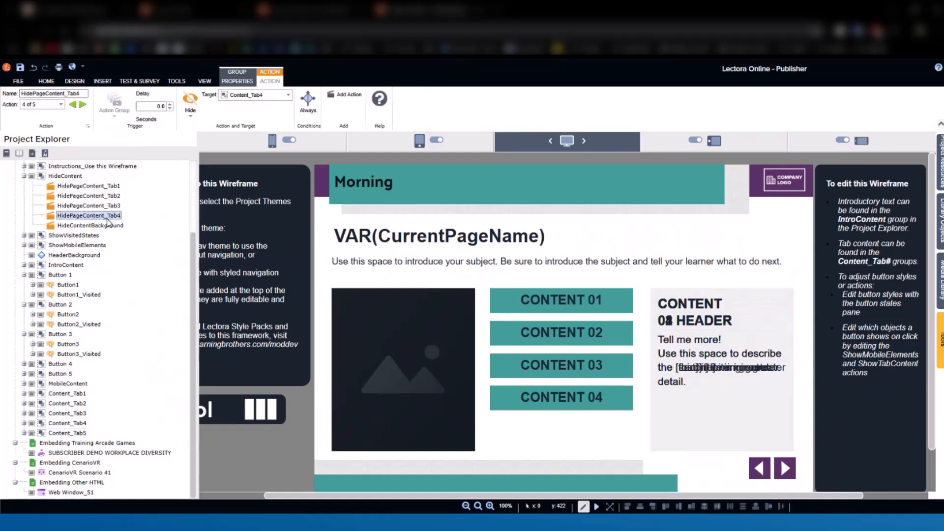
pyautogui.hotkey('ctrl', 'd')
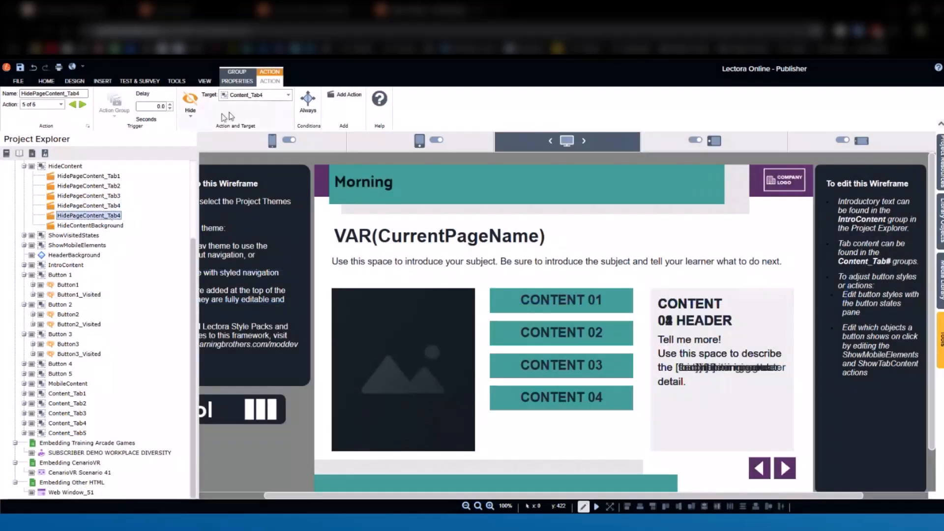
pyautogui.click(263, 96)
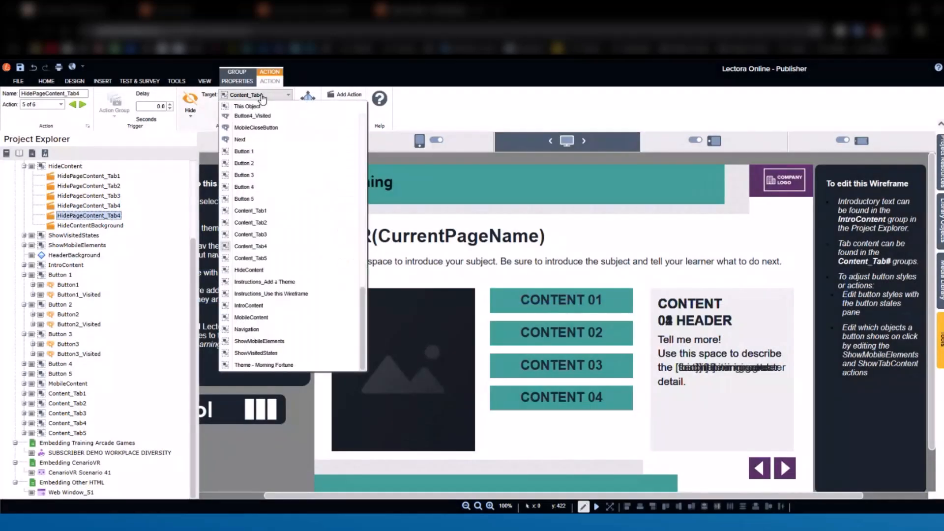
pyautogui.click(259, 258)
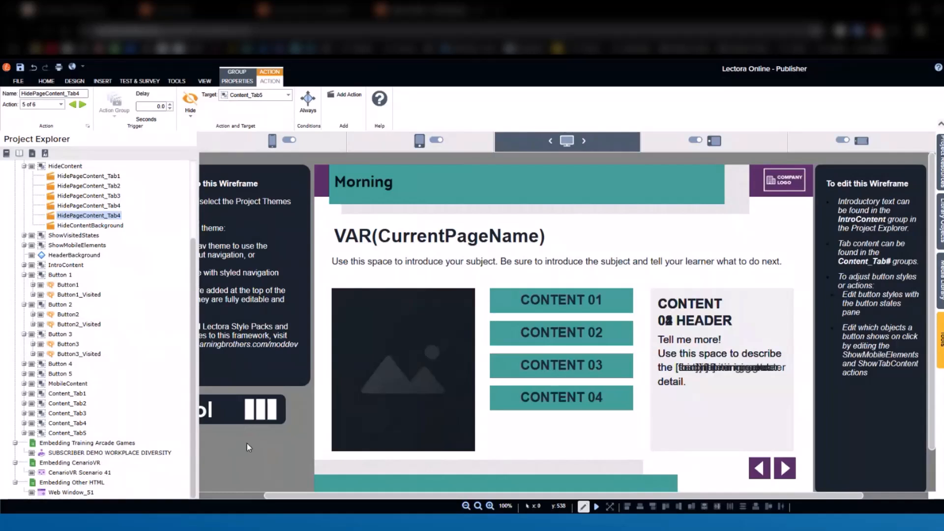
# - Rename the duplicated hide action in the HideContent group as HidePageContent_Tab5
pyautogui.click(114, 218)
pyautogui.click(122, 215)
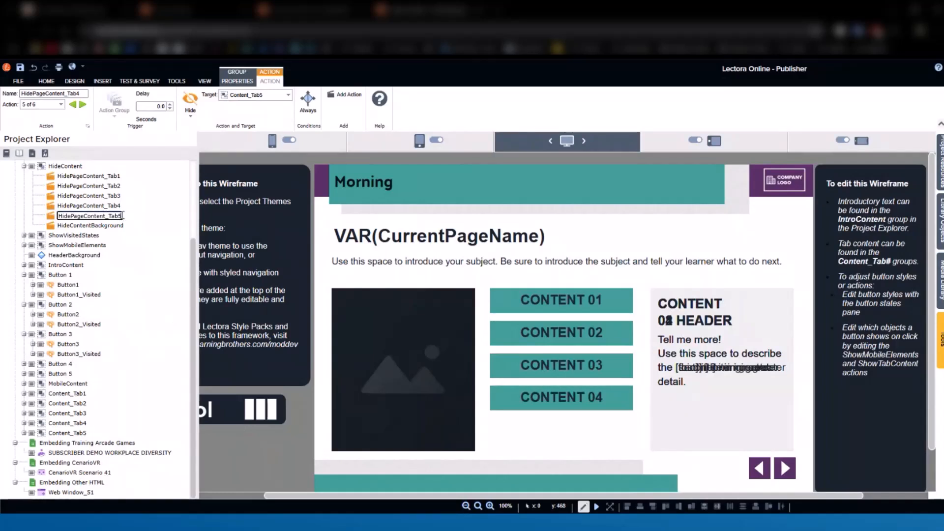
pyautogui.press('Return')
# - Move the whole Button 5 group straight down below the original Content 04 button, to about X 355, Y 517
pyautogui.click(573, 397)
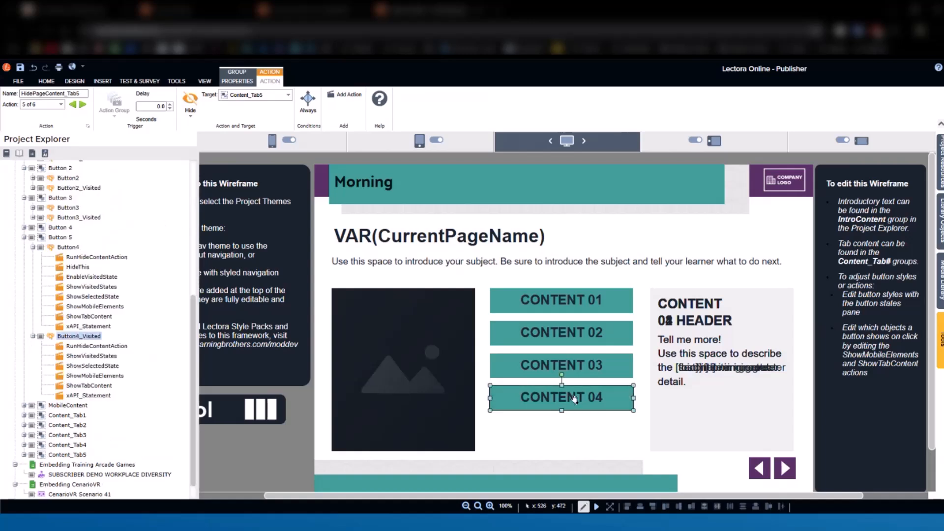
pyautogui.click(23, 237)
pyautogui.click(61, 373)
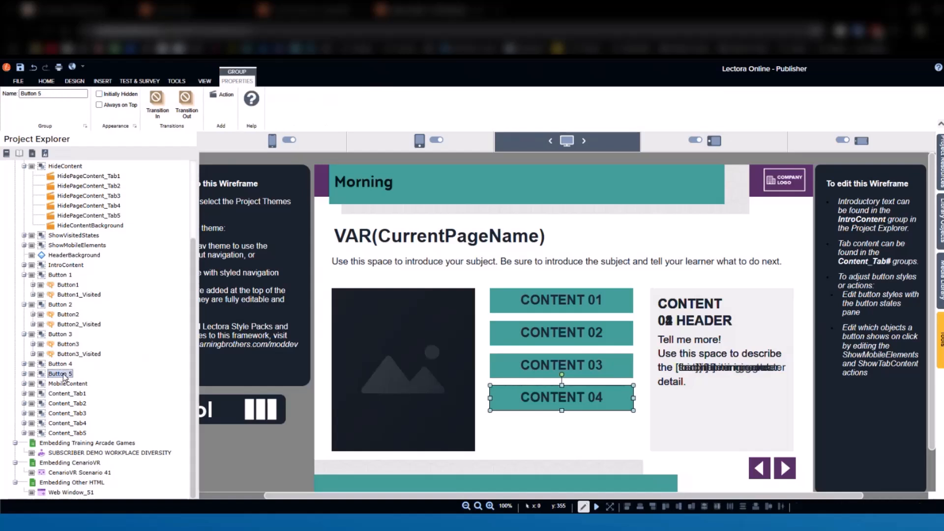
pyautogui.click(601, 401)
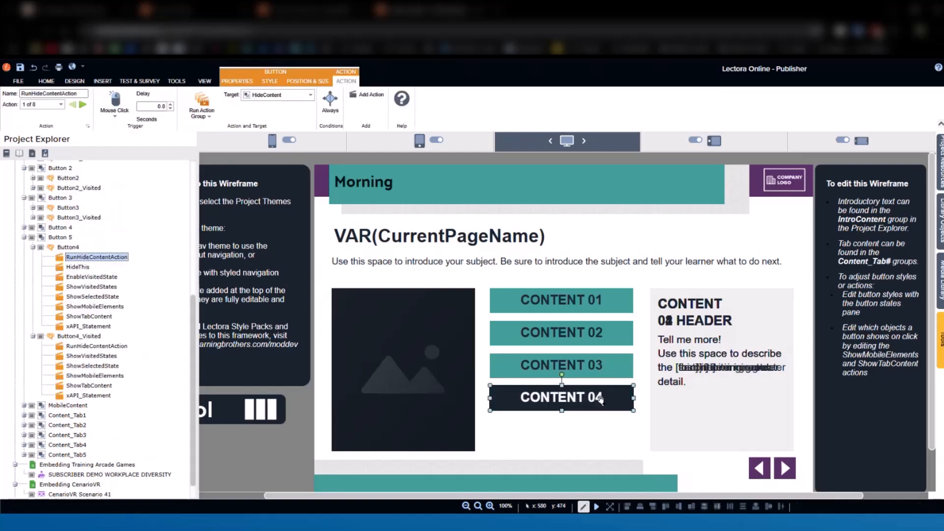
pyautogui.click(25, 238)
pyautogui.click(61, 375)
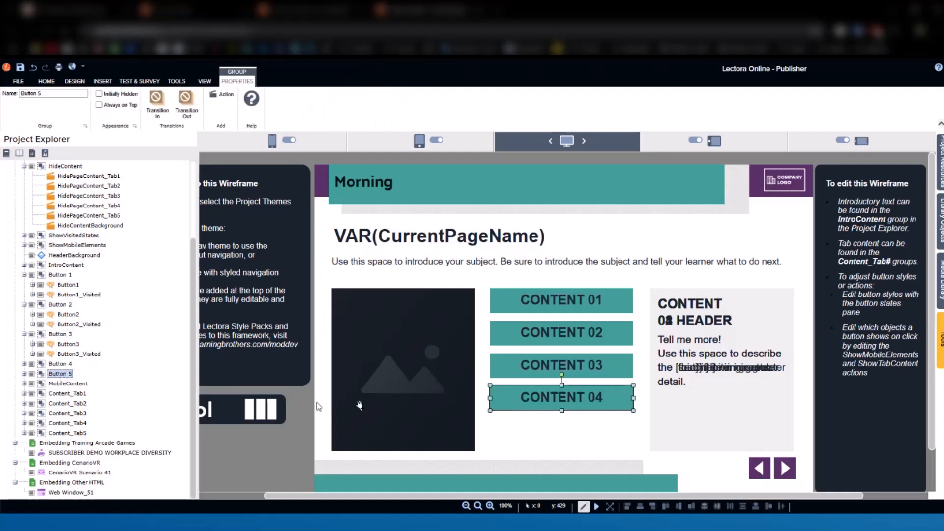
pyautogui.click(595, 398)
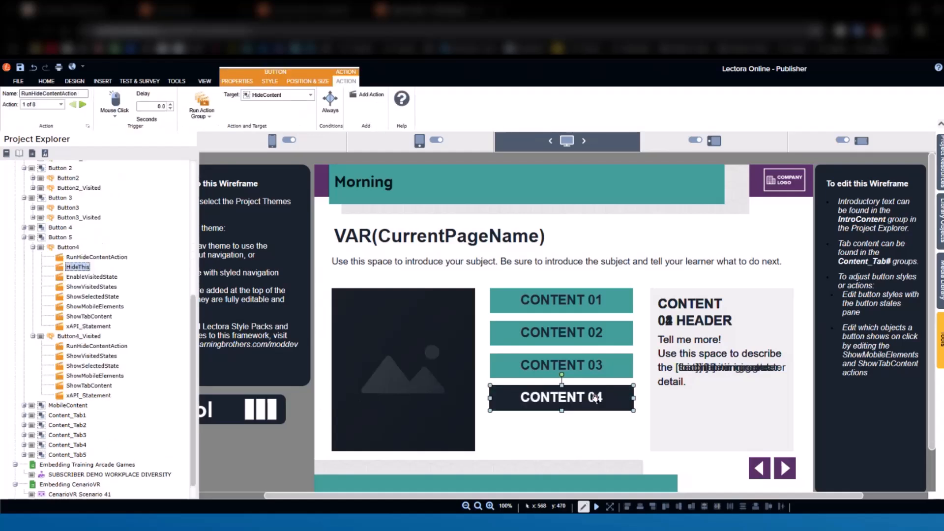
pyautogui.click(60, 239)
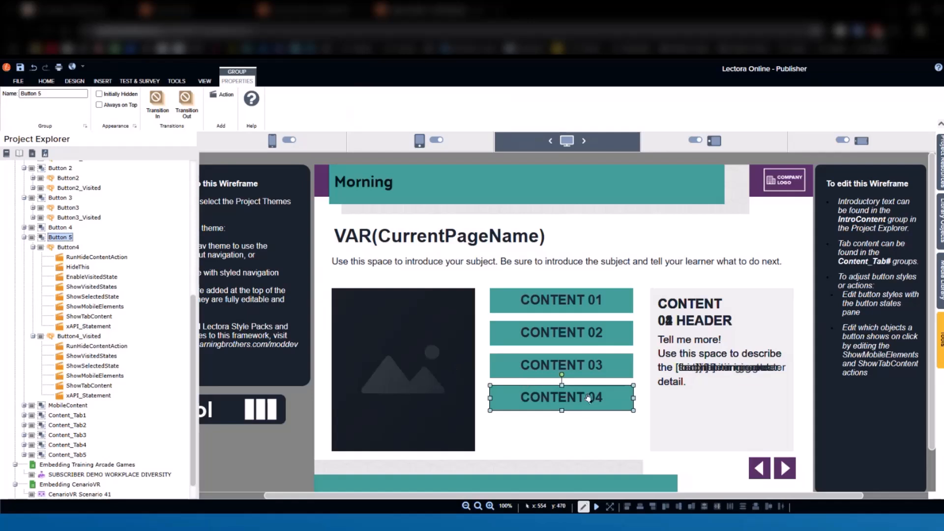
pyautogui.moveTo(587, 398); pyautogui.dragTo(588, 432)
pyautogui.click(595, 433)
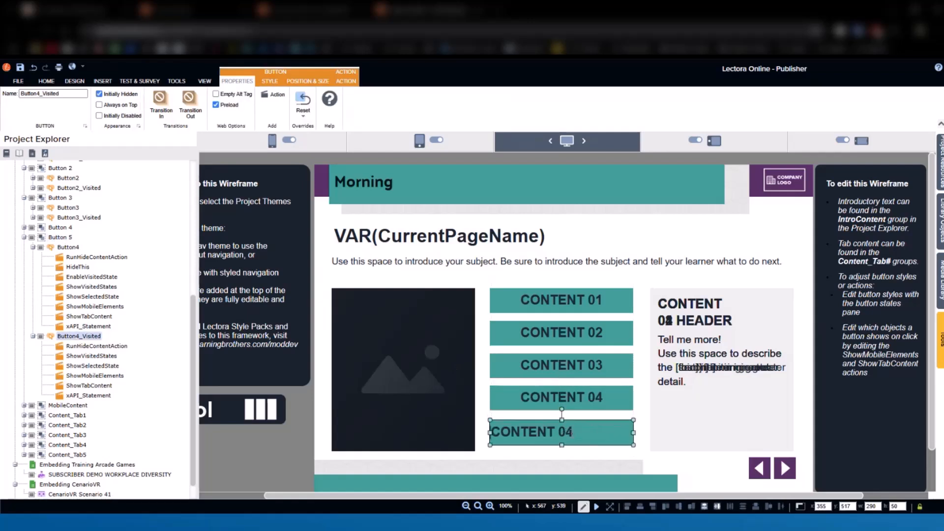
pyautogui.write('5')
pyautogui.hotkey('ctrl', 'z')
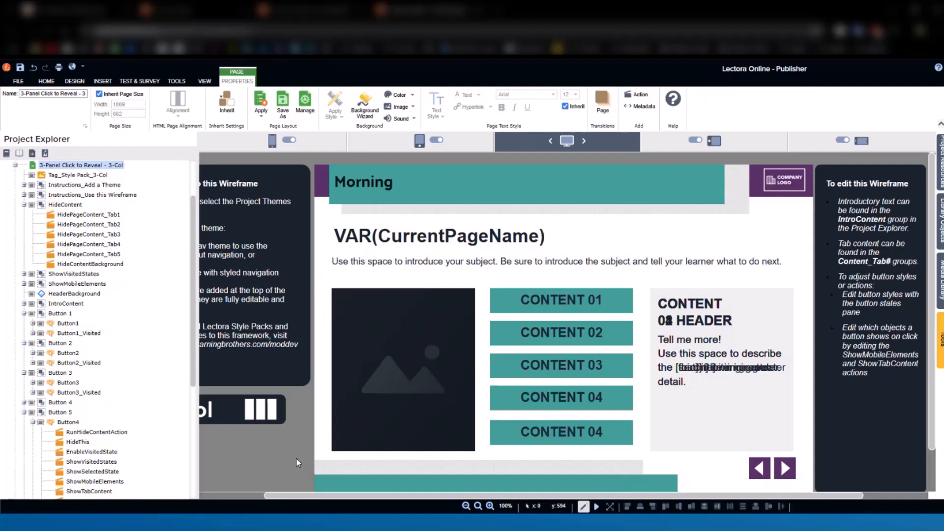
# - Open the Template Library and view the full list of wireframe templates
pyautogui.click(938, 340)
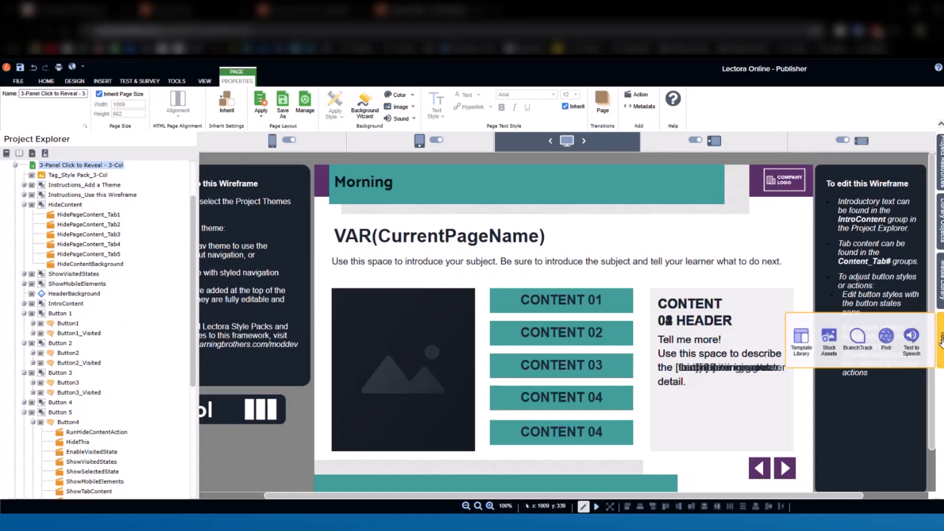
pyautogui.click(802, 336)
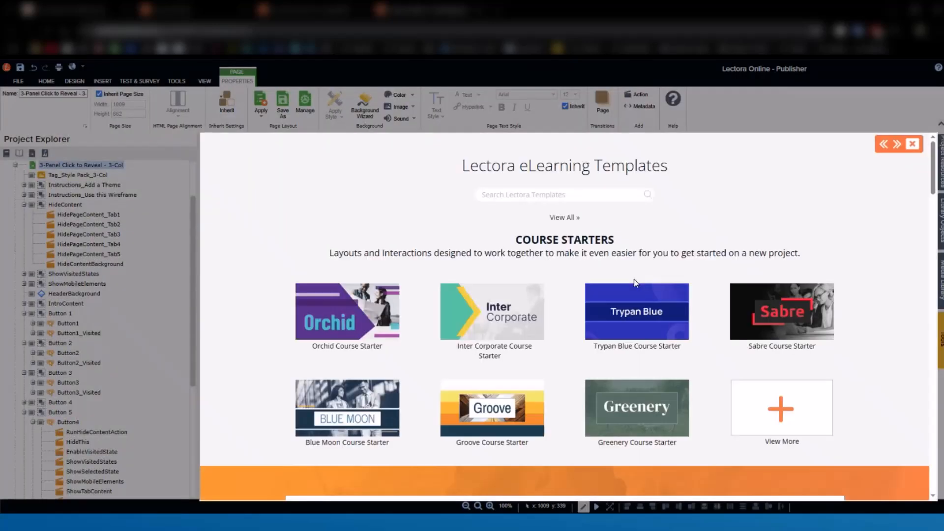
pyautogui.scroll(-7, 633, 282)
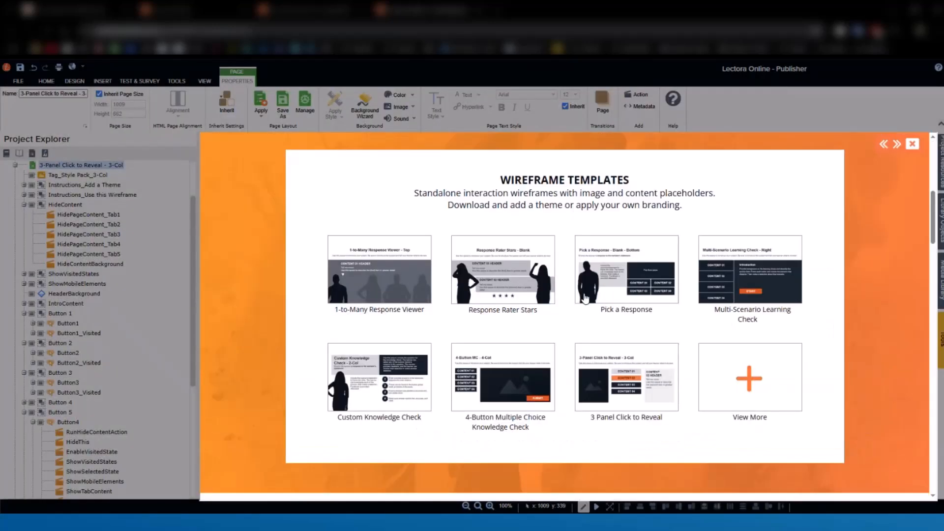
pyautogui.click(754, 384)
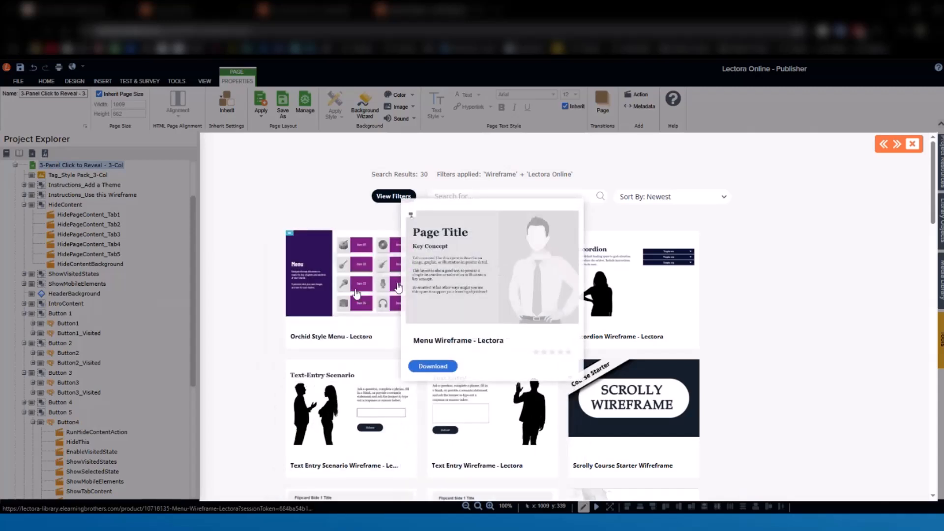
# - Browse the Lectora Online wireframe templates, previewing the Vertical Flipcard, Click and Reveal Response, Expert Opinion and Custom Knowledge Check designs
pyautogui.scroll(-1, 264, 334)
pyautogui.scroll(-5, 265, 332)
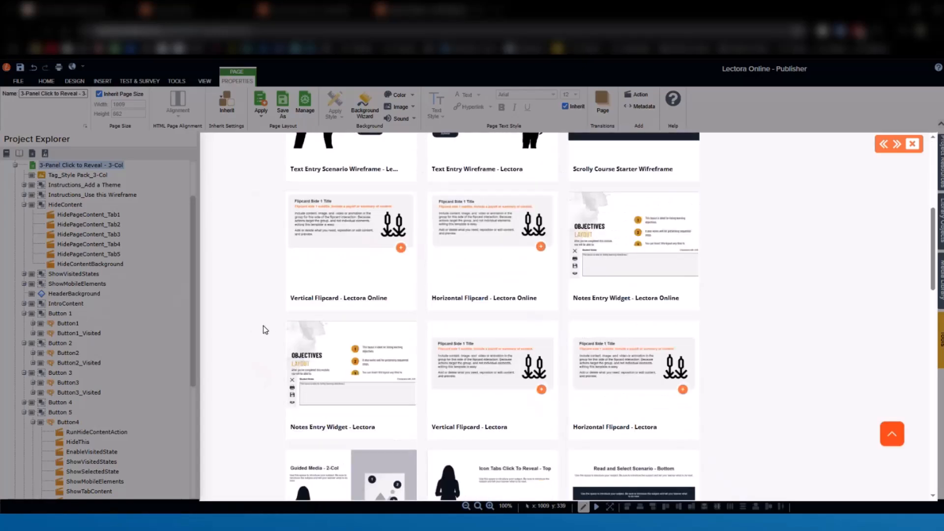
pyautogui.moveTo(346, 231)
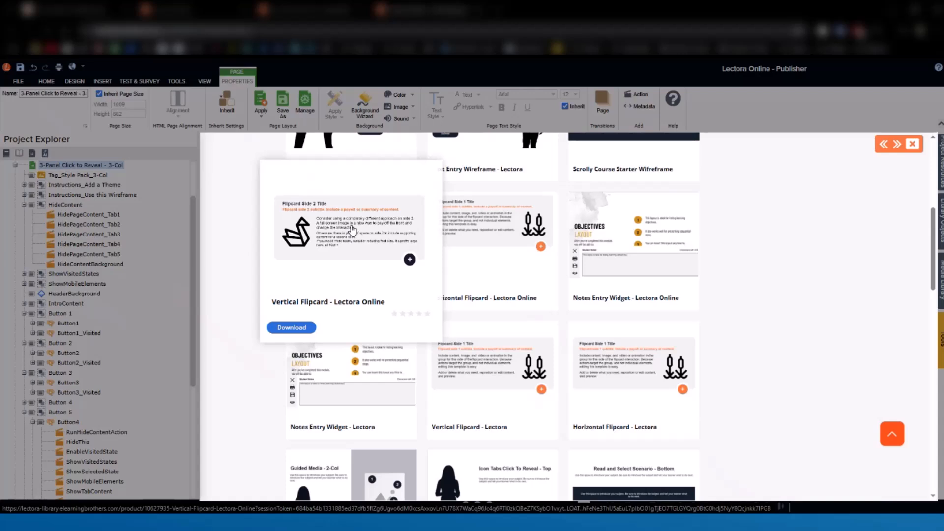
pyautogui.scroll(-2, 270, 364)
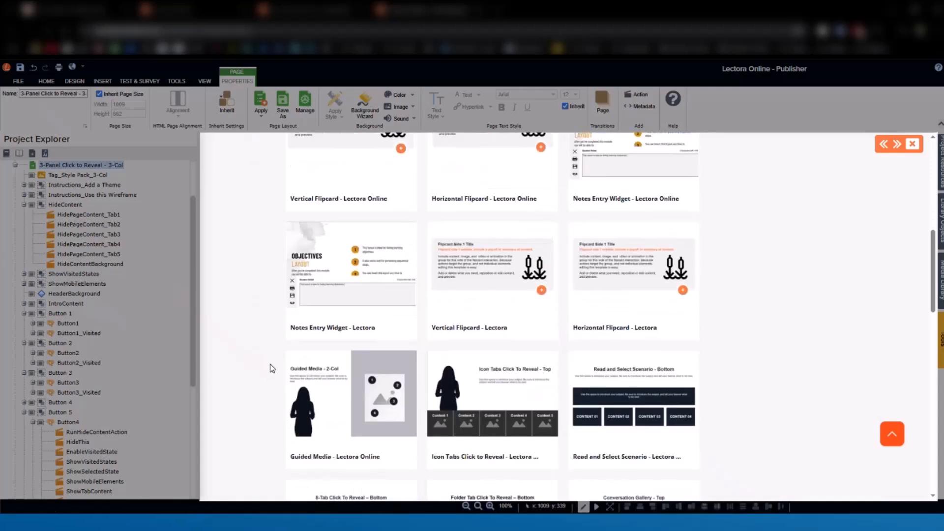
pyautogui.scroll(-2, 271, 363)
pyautogui.scroll(-4, 278, 361)
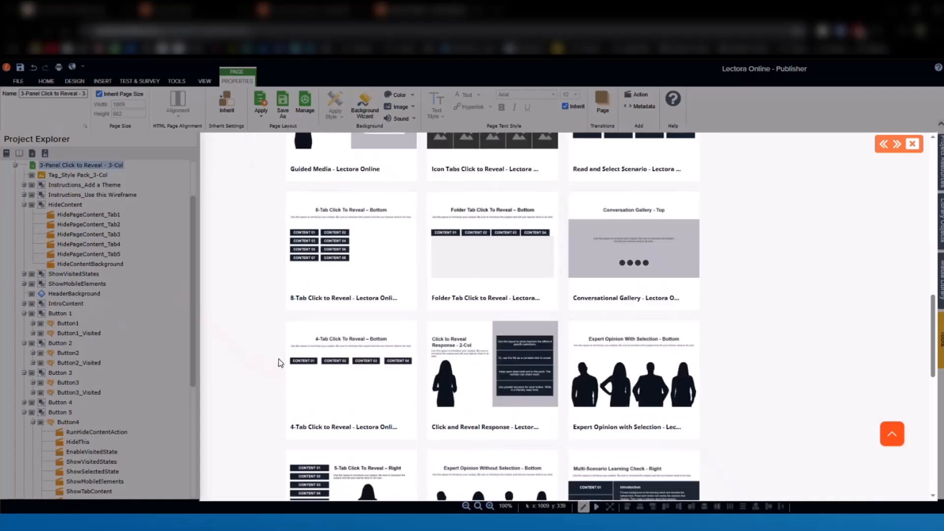
pyautogui.scroll(-2, 278, 361)
pyautogui.moveTo(462, 301)
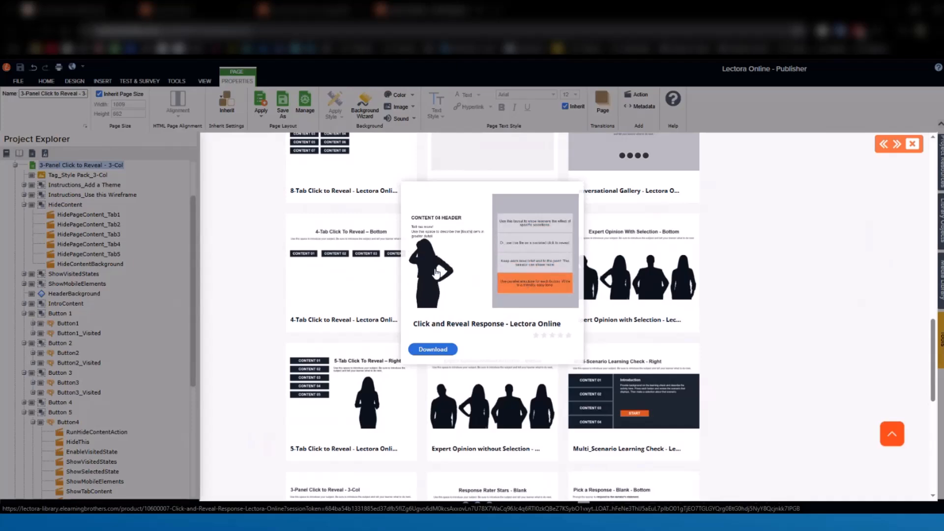
pyautogui.scroll(-3, 436, 274)
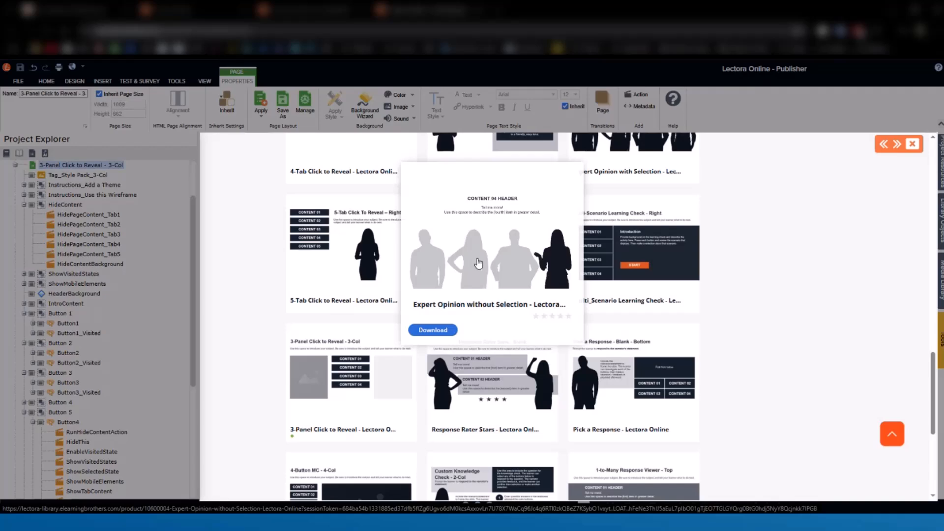
pyautogui.scroll(-5, 478, 264)
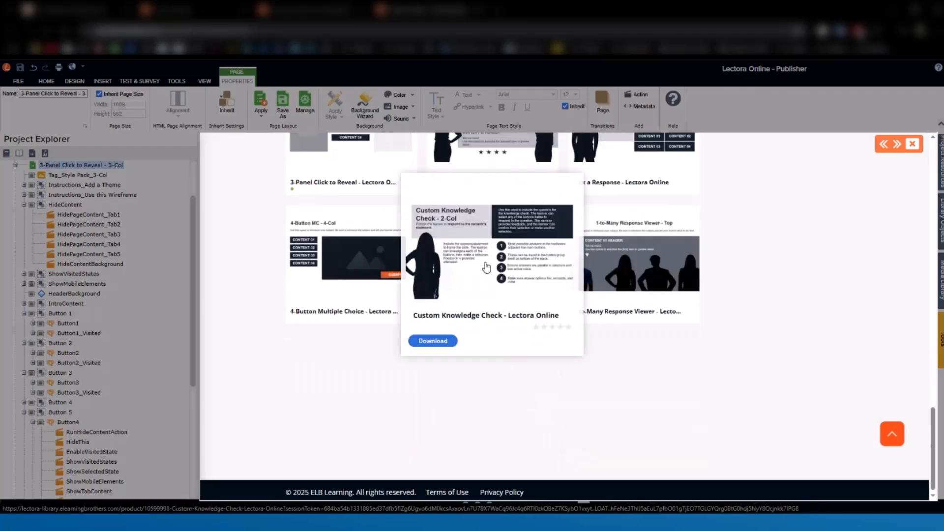
pyautogui.scroll(10, 404, 373)
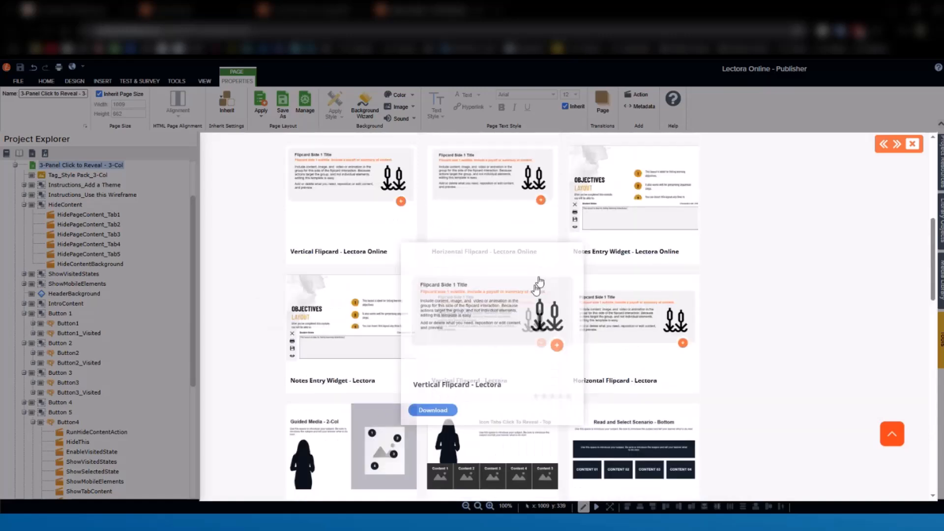
# - Close the template library and collapse the 3-Panel Click to Reveal - 3-Col page in the project tree
pyautogui.click(912, 143)
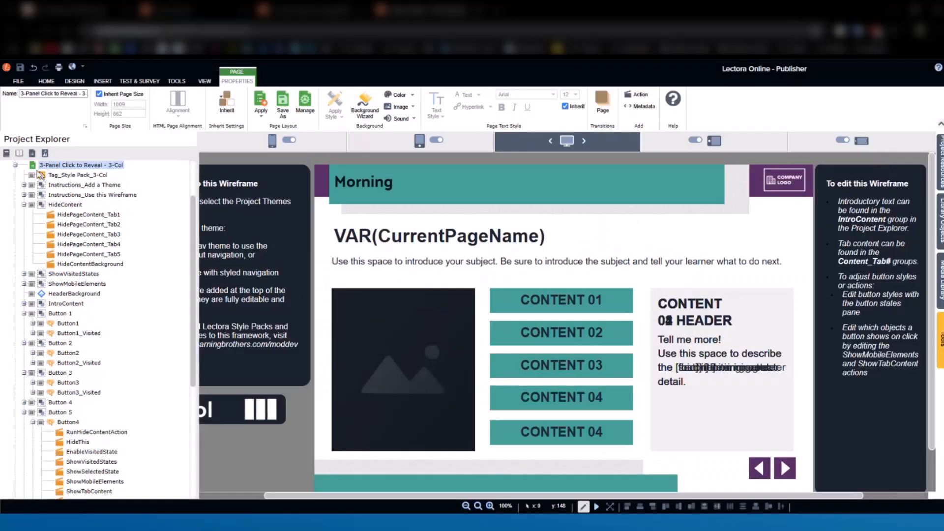
pyautogui.click(15, 166)
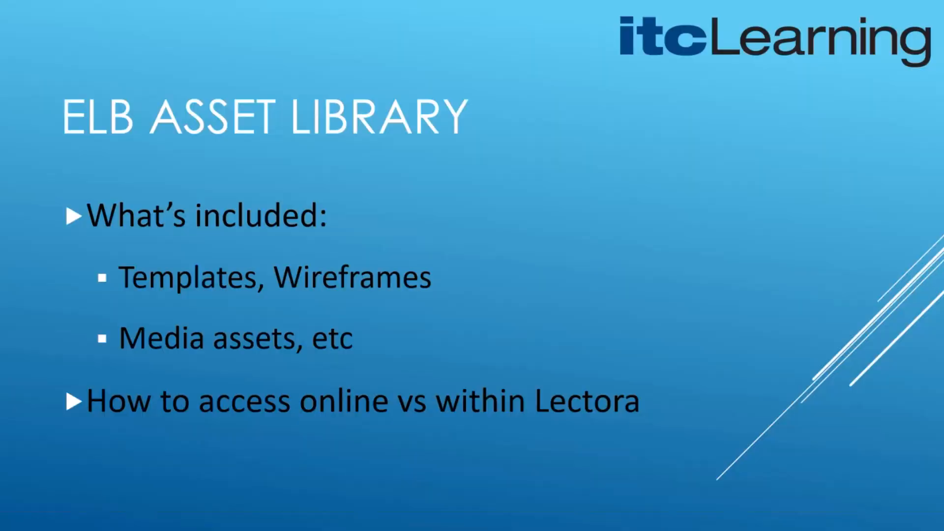
pyautogui.click(358, 342)
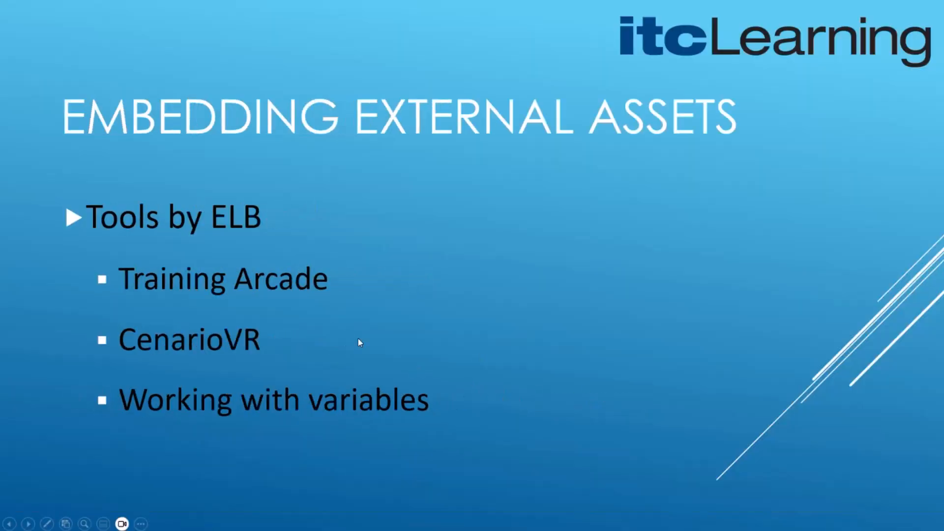
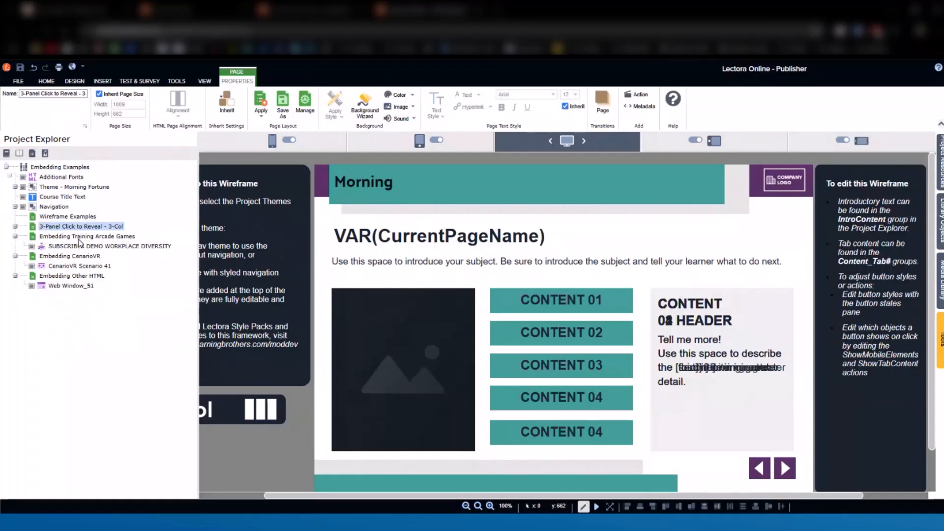
# - On the Embedding Training Arcade Games page, move the SUBSCRIBER DEMO WORKPLACE DIVERSITY game inside the page area, to about X 60, Y 112
pyautogui.click(78, 239)
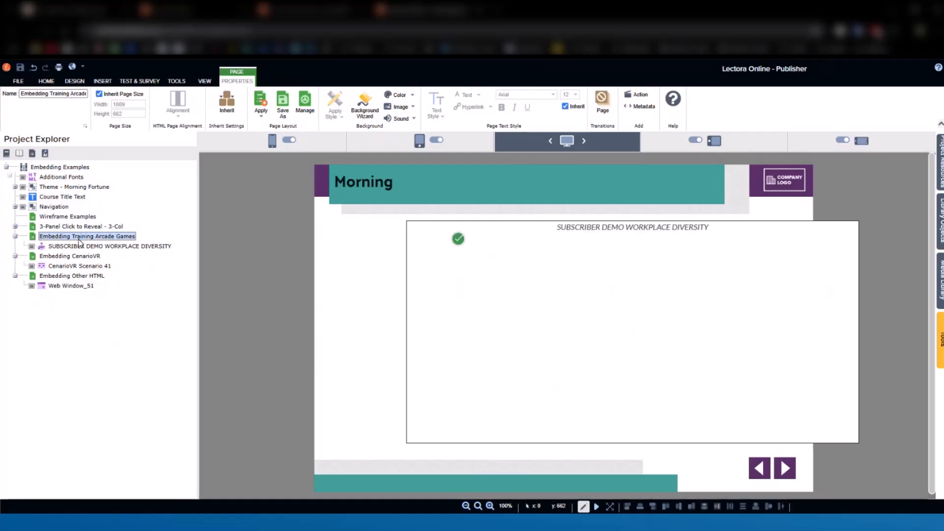
pyautogui.moveTo(664, 285); pyautogui.dragTo(598, 280)
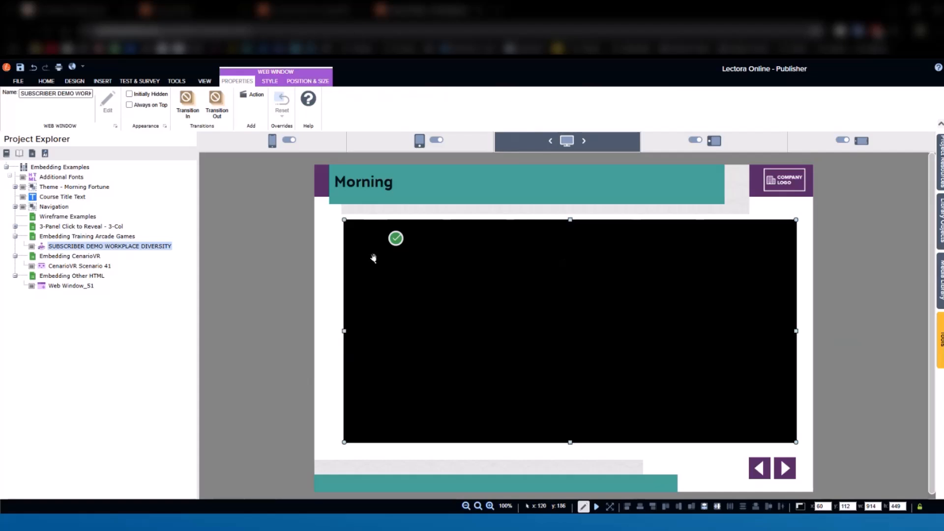
# - Browse the Training Arcade demo games available for insertion, preview the Lectora - Workplace Diversity Trivia Demo, and leave without adding it
pyautogui.click(103, 83)
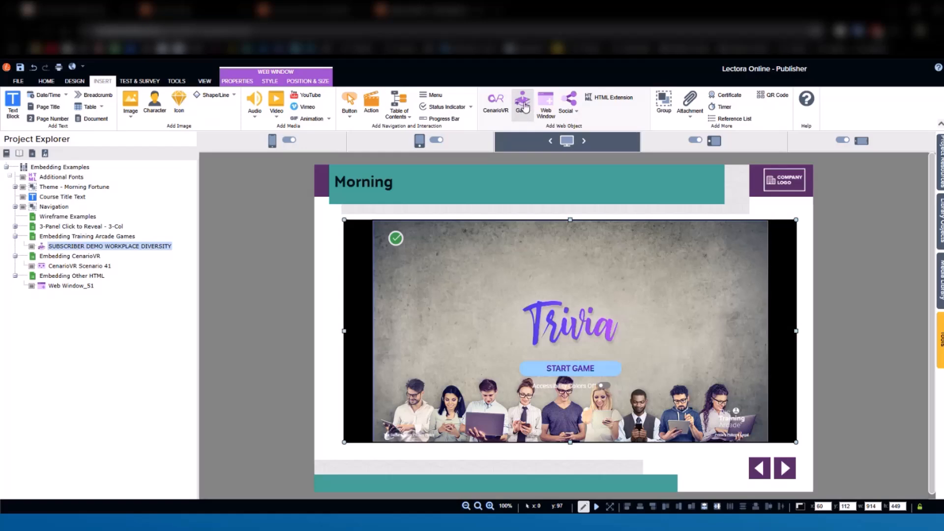
pyautogui.click(524, 106)
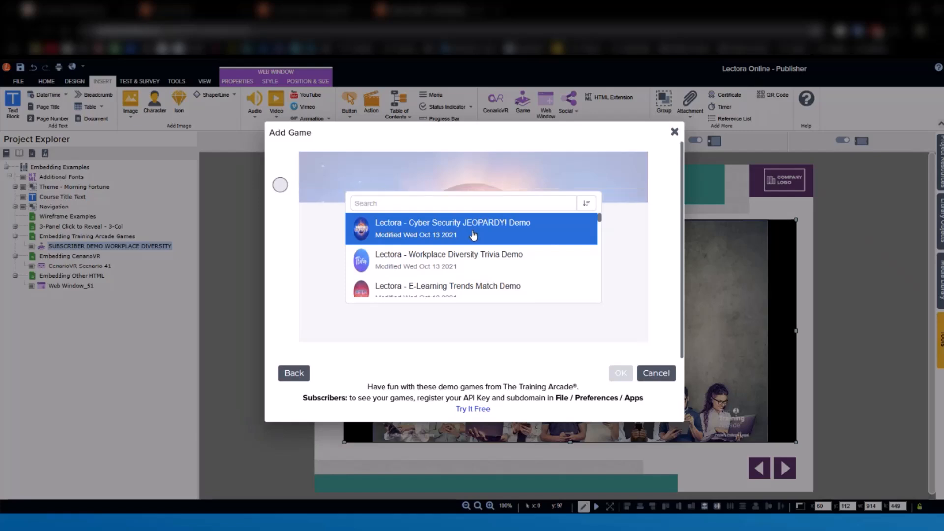
pyautogui.scroll(-2, 472, 233)
pyautogui.scroll(2, 474, 236)
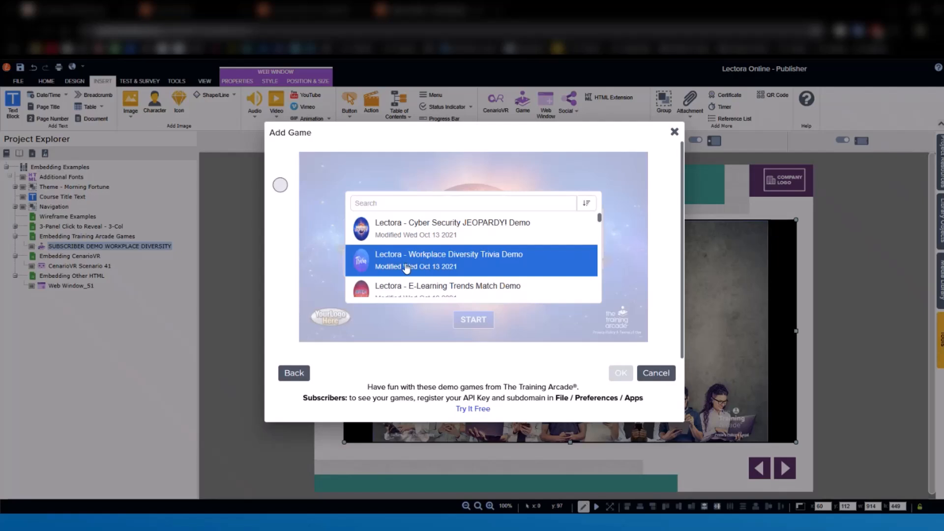
pyautogui.scroll(-2, 407, 258)
pyautogui.scroll(2, 445, 265)
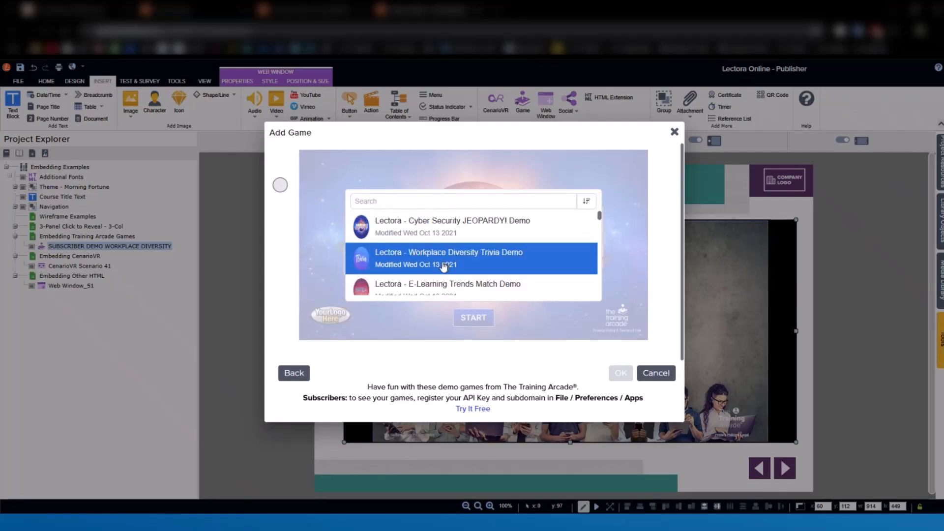
pyautogui.click(381, 261)
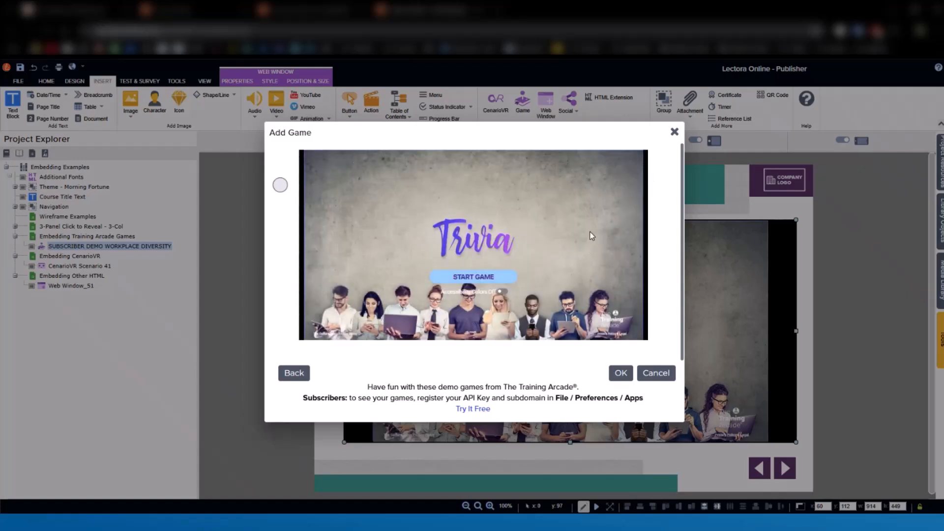
pyautogui.click(674, 132)
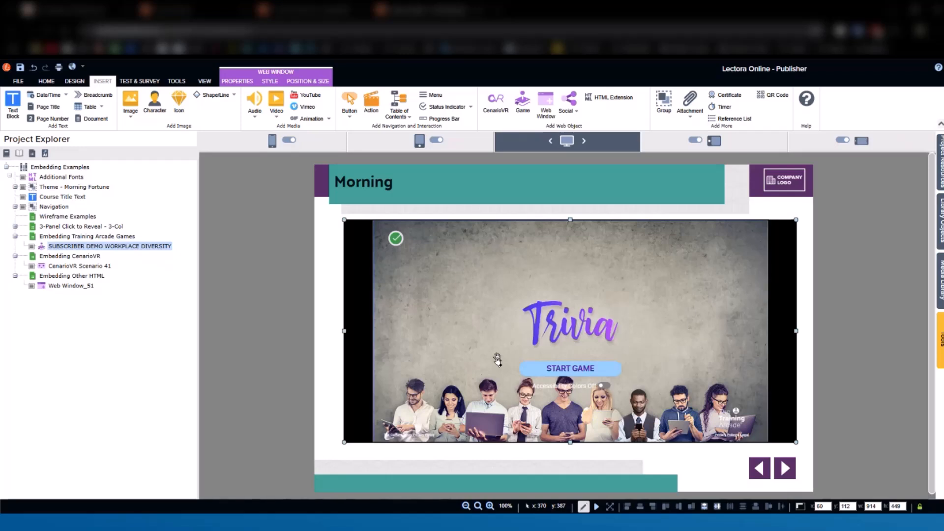
# - Preview the Embedding Training Arcade Games page, start the Trivia game and register with the player's leaderboard initials
pyautogui.click(608, 510)
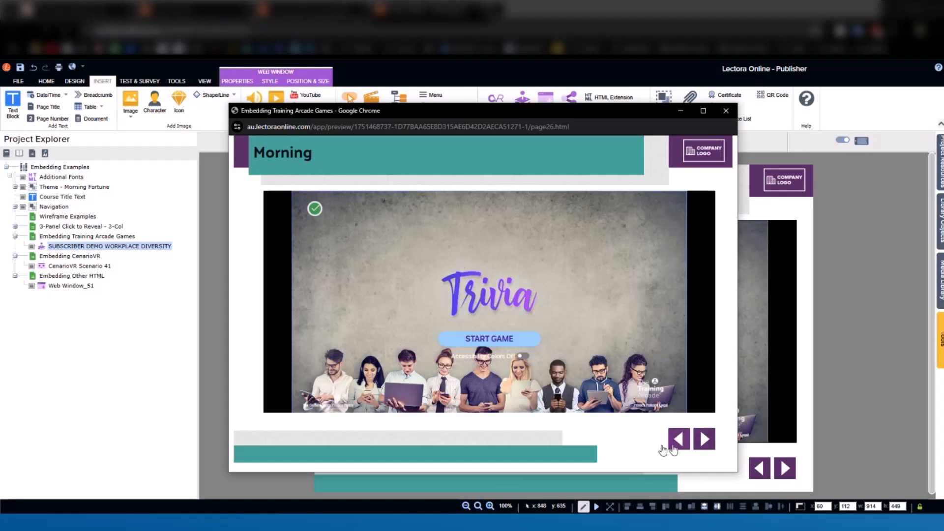
pyautogui.click(488, 339)
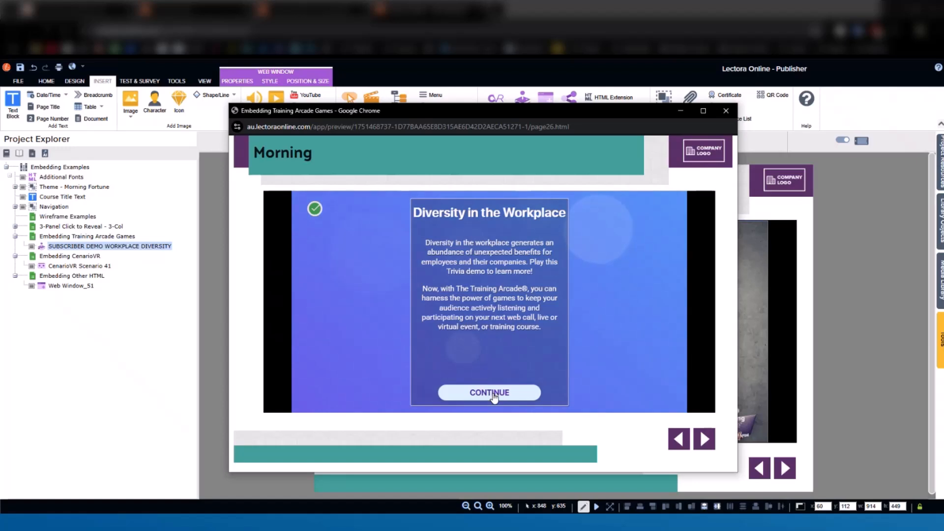
pyautogui.click(493, 395)
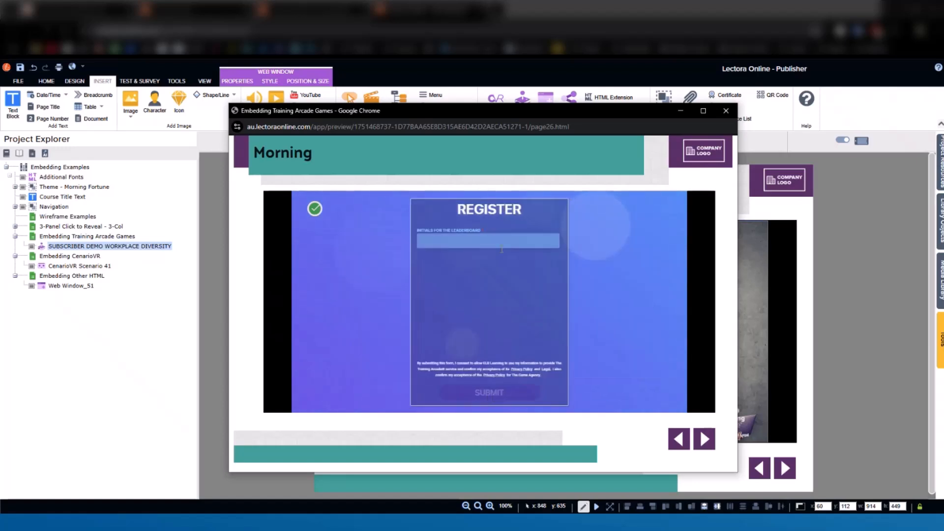
pyautogui.click(485, 243)
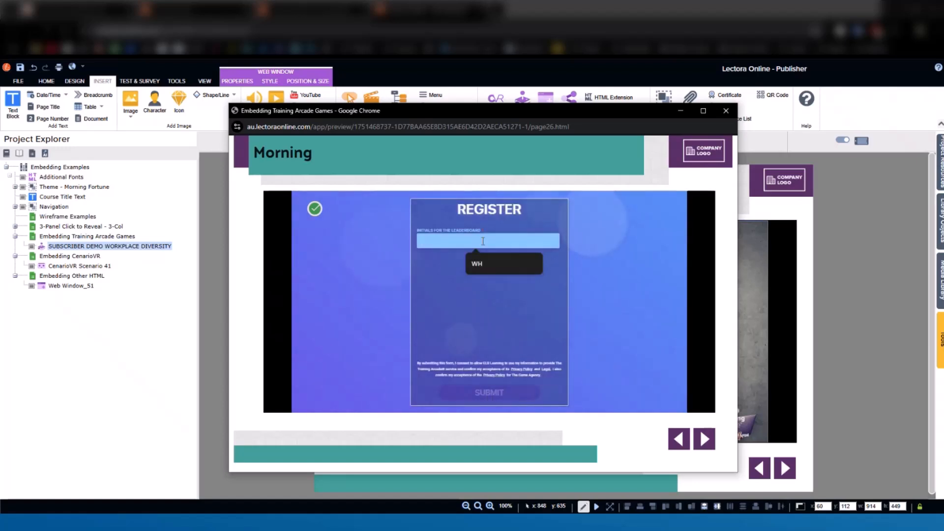
pyautogui.write('WH')
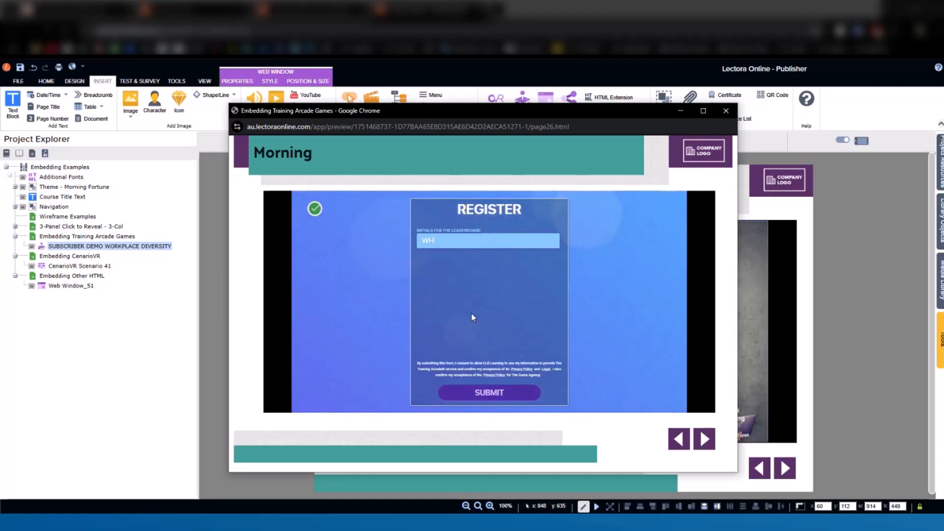
pyautogui.click(492, 392)
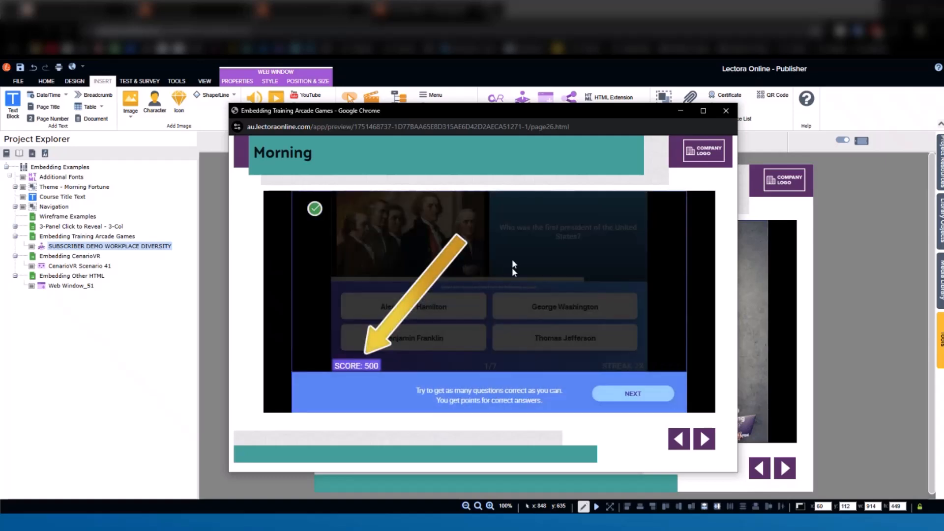
# - Advance through the Trivia game's scoring and streak instructions and begin play
pyautogui.click(635, 396)
pyautogui.click(636, 396)
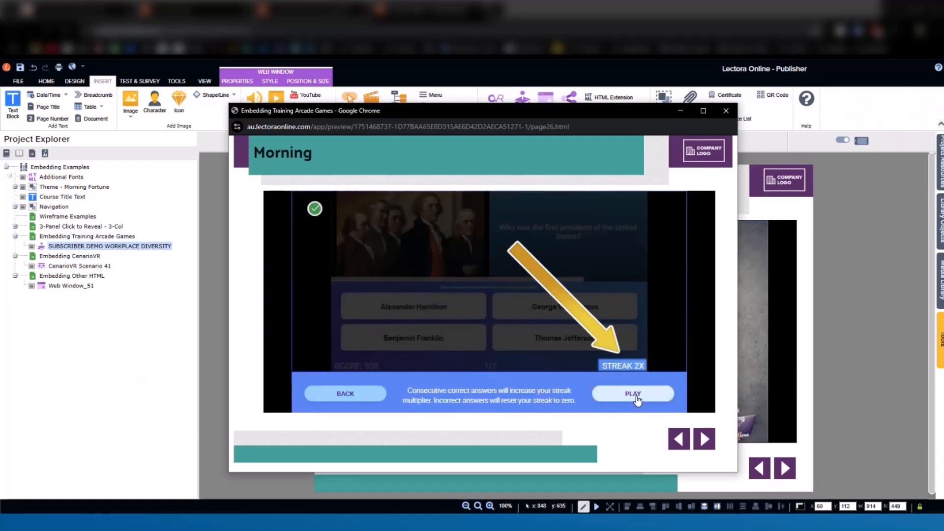
pyautogui.click(635, 396)
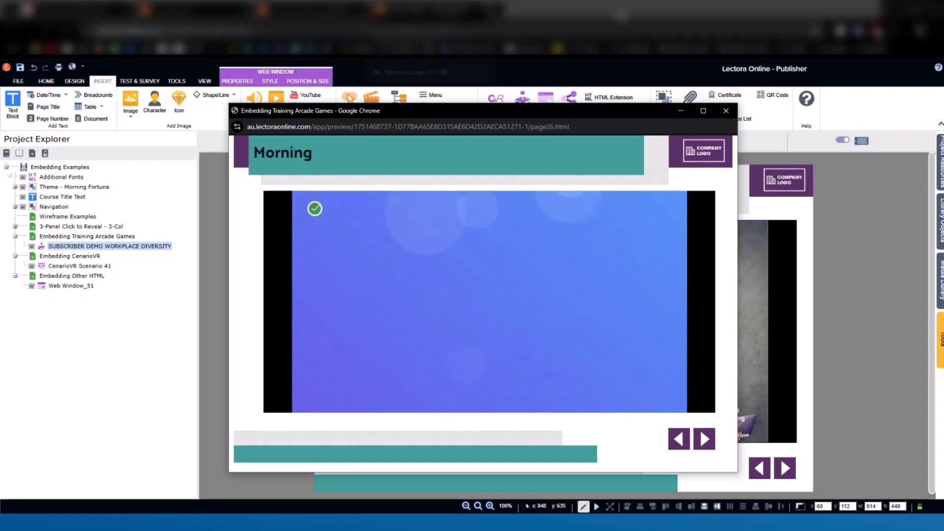
# - Mute the Lectora Online site in the browser and return to the Trivia preview window
pyautogui.rightClick(456, 10)
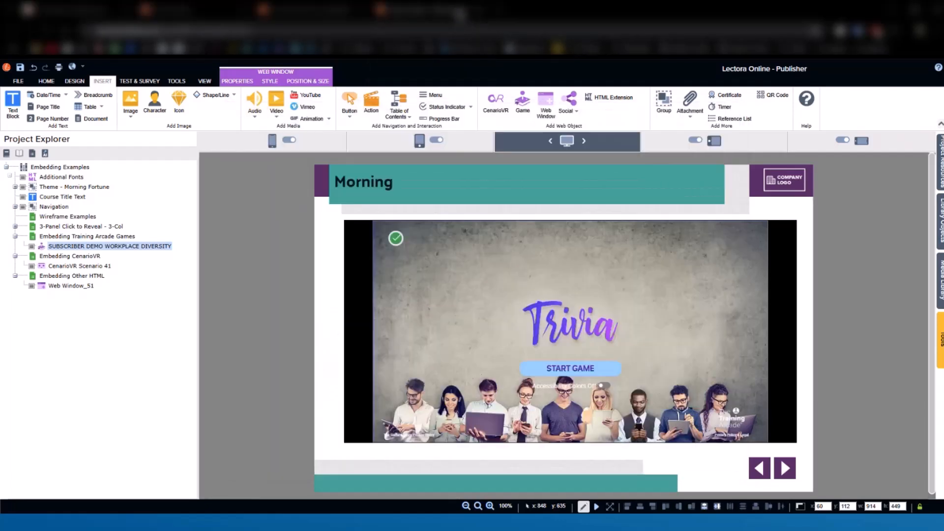
pyautogui.click(504, 130)
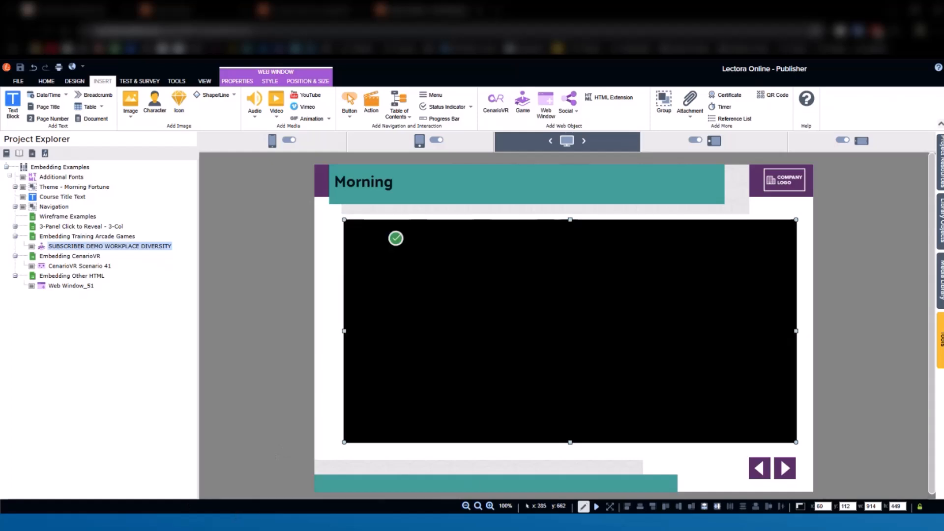
pyautogui.hotkey('alt', 'Tab')
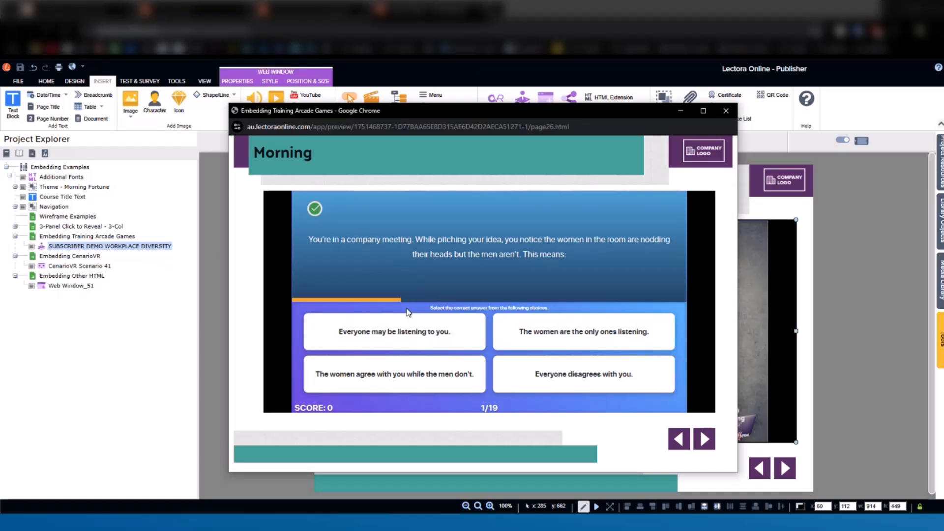
# - Answer the first three Trivia questions in the preview, view the game's options menu, and close the preview window
pyautogui.click(418, 337)
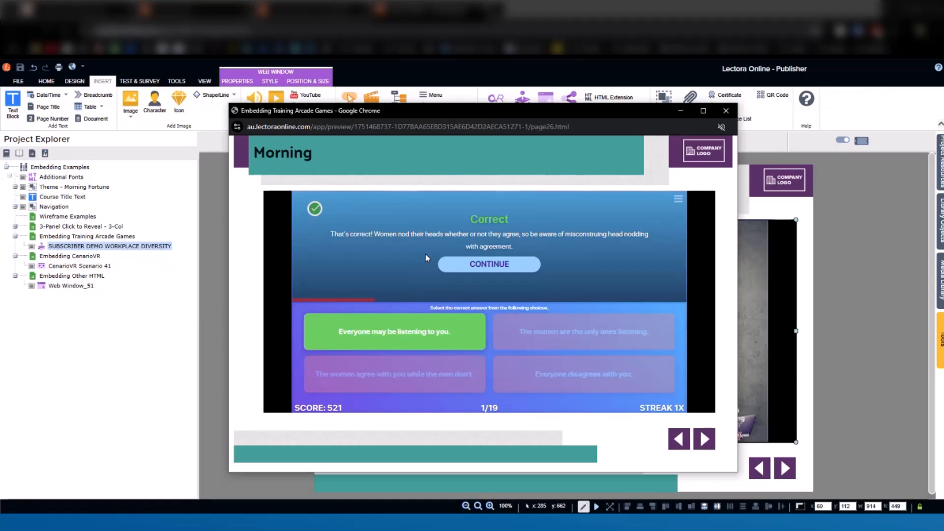
pyautogui.click(490, 271)
pyautogui.click(401, 334)
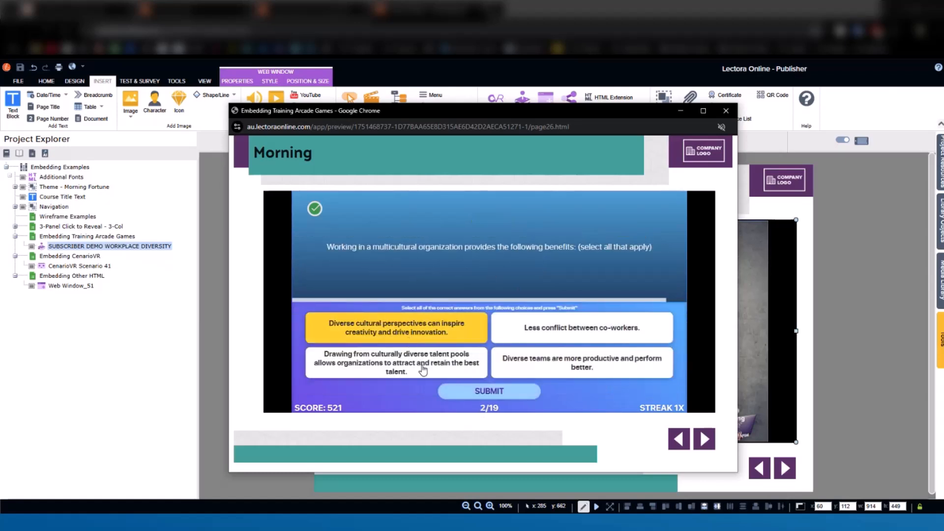
pyautogui.click(422, 371)
pyautogui.click(499, 394)
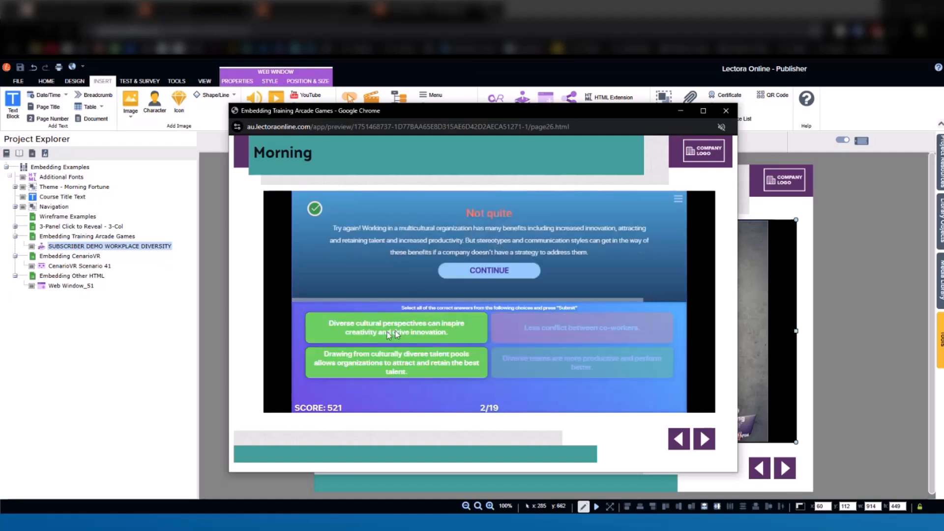
pyautogui.click(466, 277)
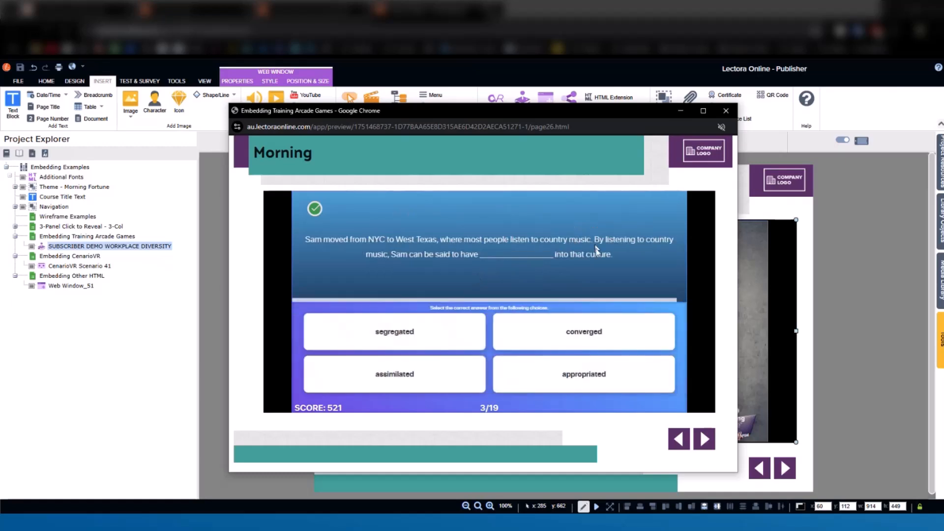
pyautogui.click(455, 337)
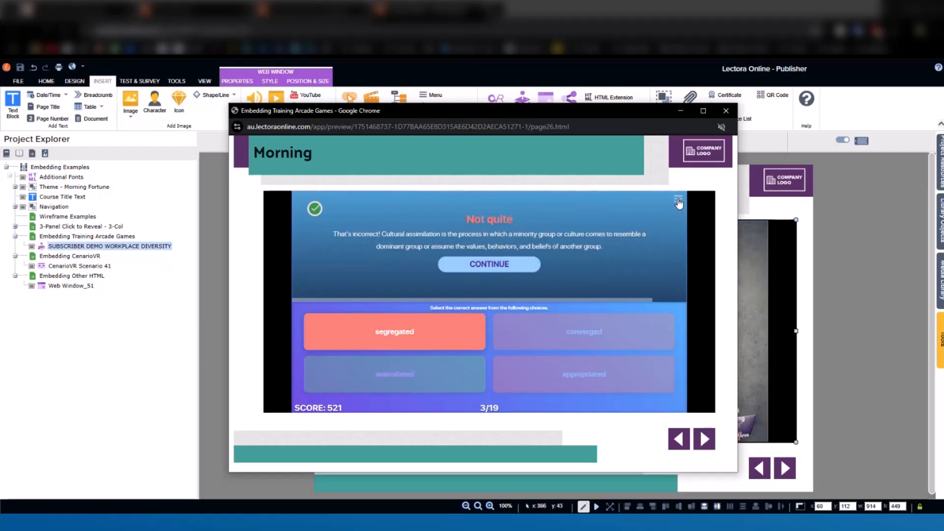
pyautogui.click(678, 198)
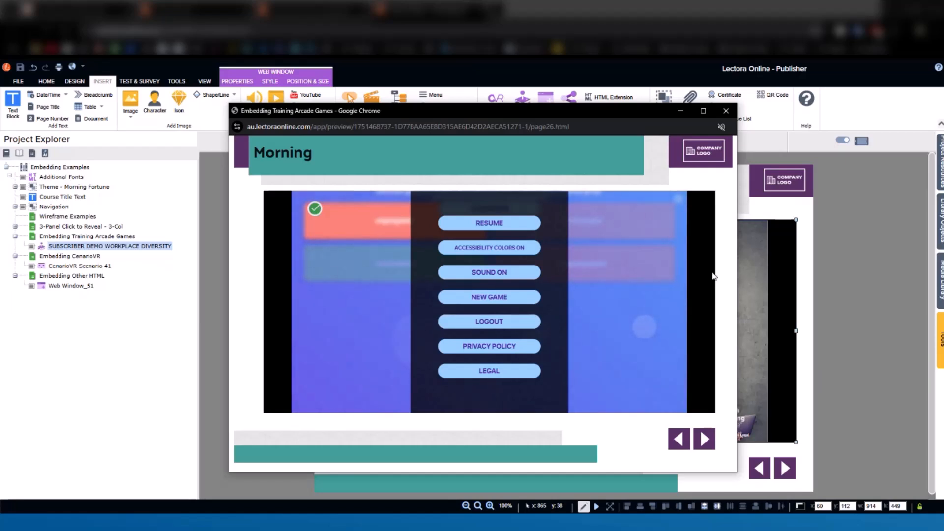
pyautogui.click(726, 112)
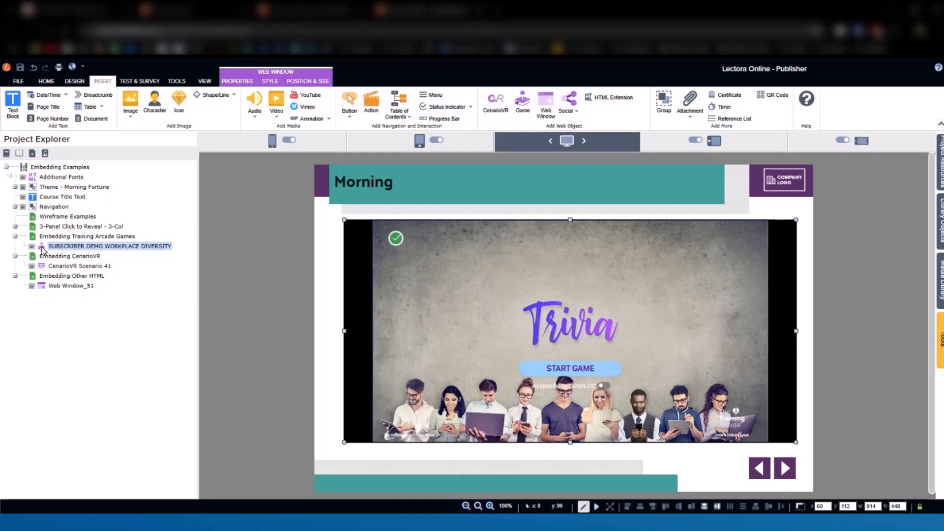
# - Examine the reserved Duration, Points, Result and Score variables of the SUBSCRIBER DEMO WORKPLACE DIVERSITY game, and close the Variable Manager
pyautogui.click(176, 83)
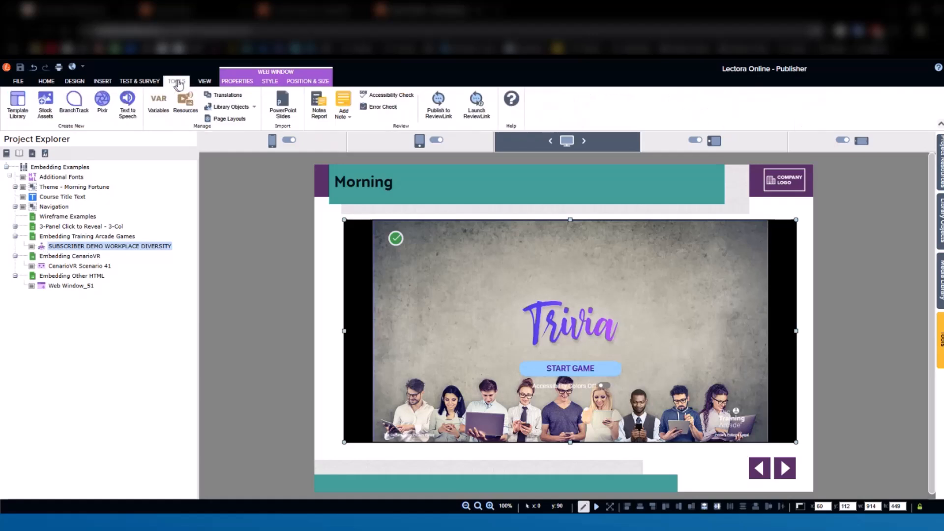
pyautogui.click(158, 106)
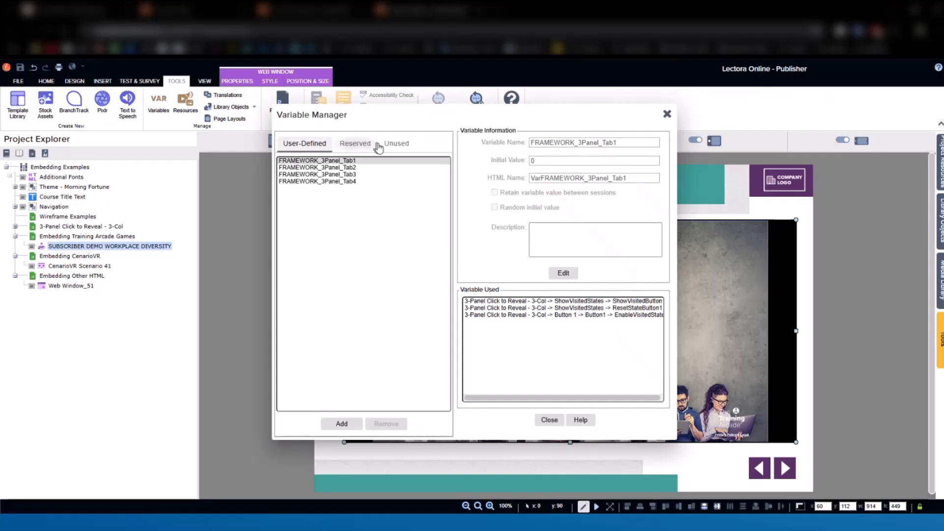
pyautogui.click(353, 144)
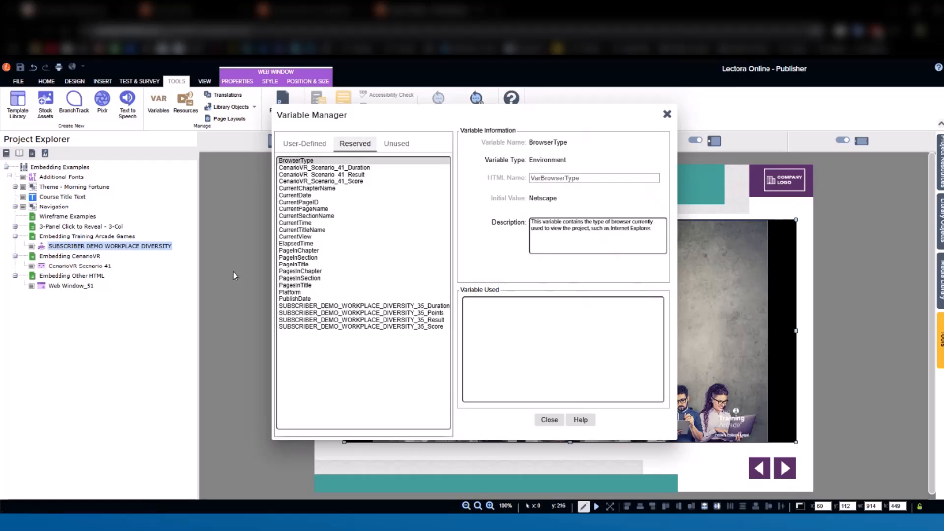
pyautogui.click(395, 307)
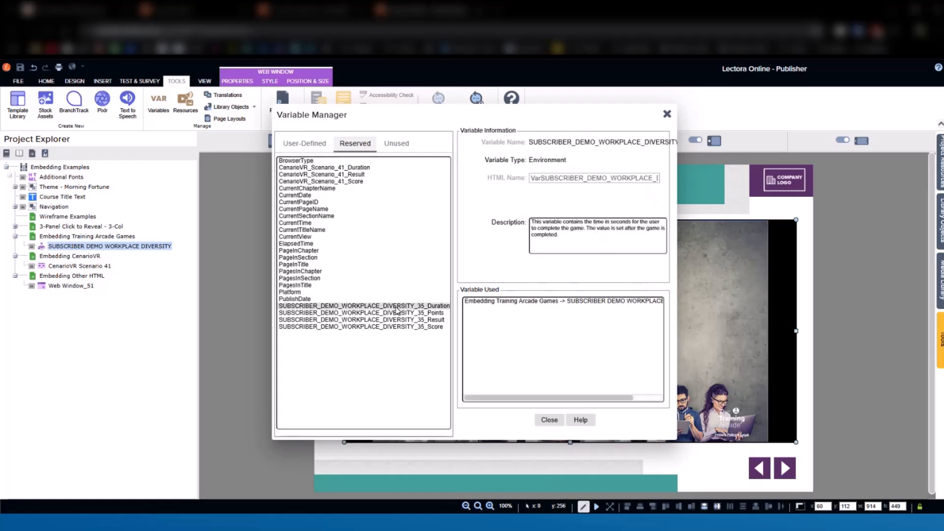
pyautogui.click(437, 314)
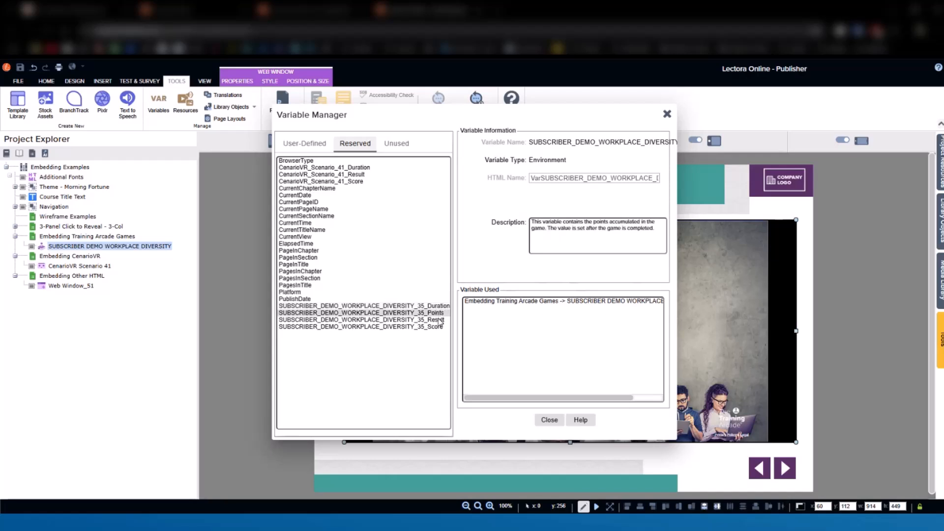
pyautogui.click(436, 321)
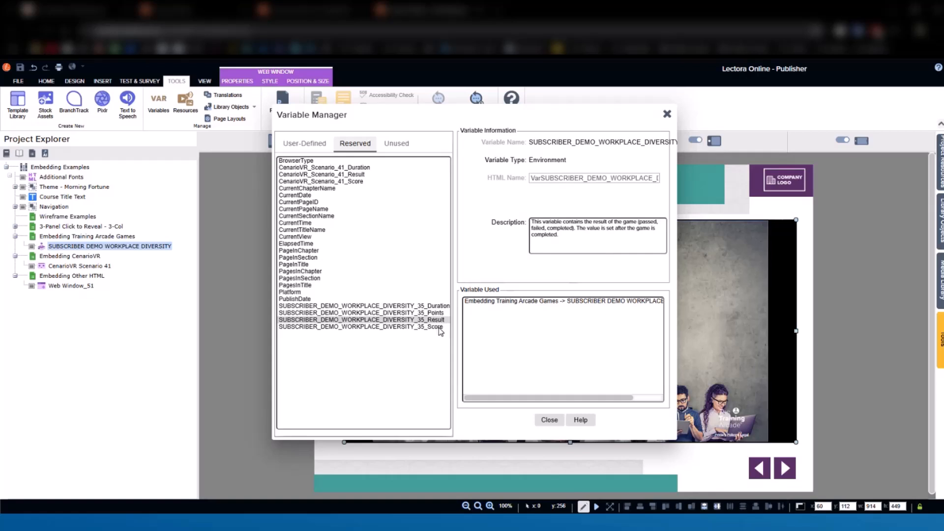
pyautogui.click(436, 329)
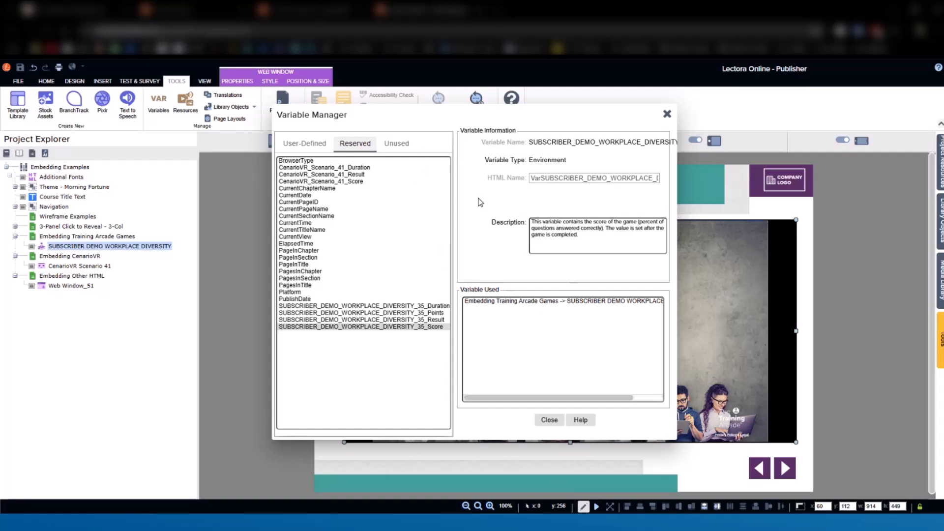
pyautogui.click(667, 114)
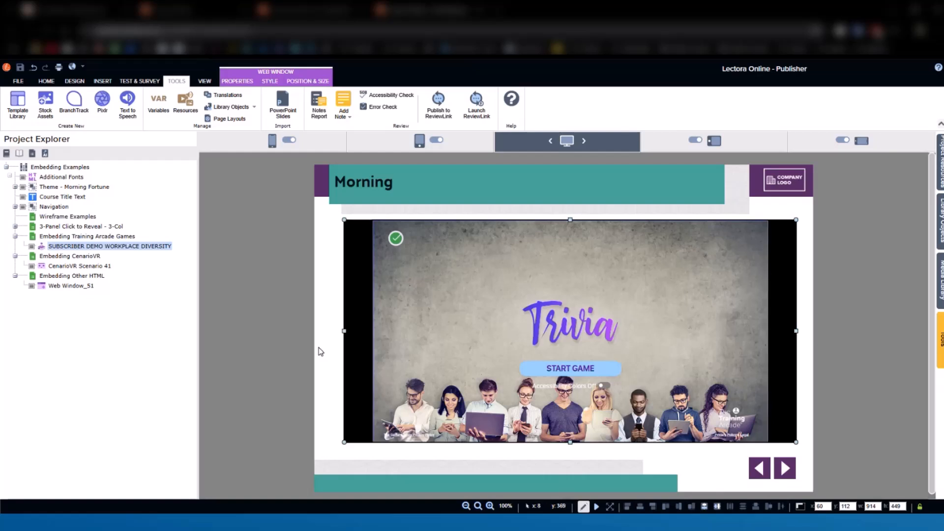
# - On the Embedding CenarioVR page, move the CenarioVR scenario object to X 50, Y 100
pyautogui.click(58, 257)
pyautogui.moveTo(601, 301); pyautogui.dragTo(554, 295)
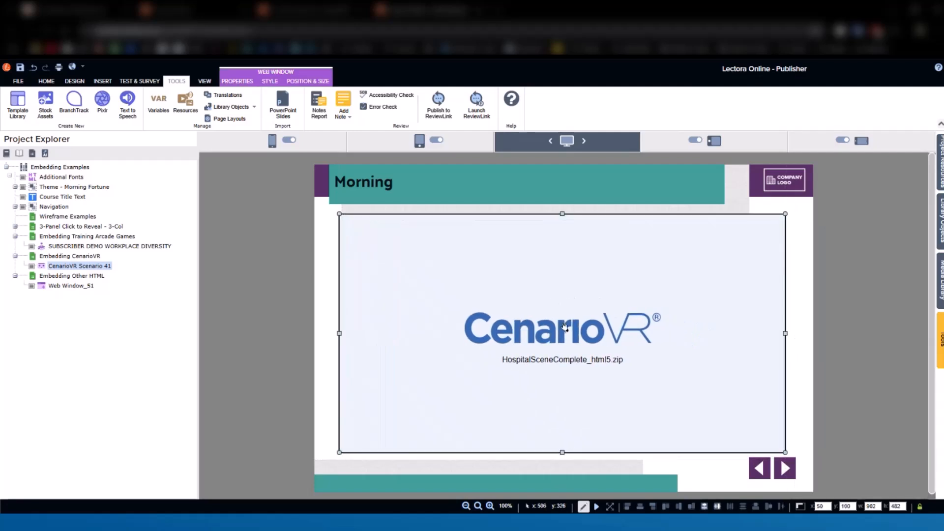
# - View the zip file option for adding a CenarioVR scenario, and close the dialog without uploading anything
pyautogui.click(102, 82)
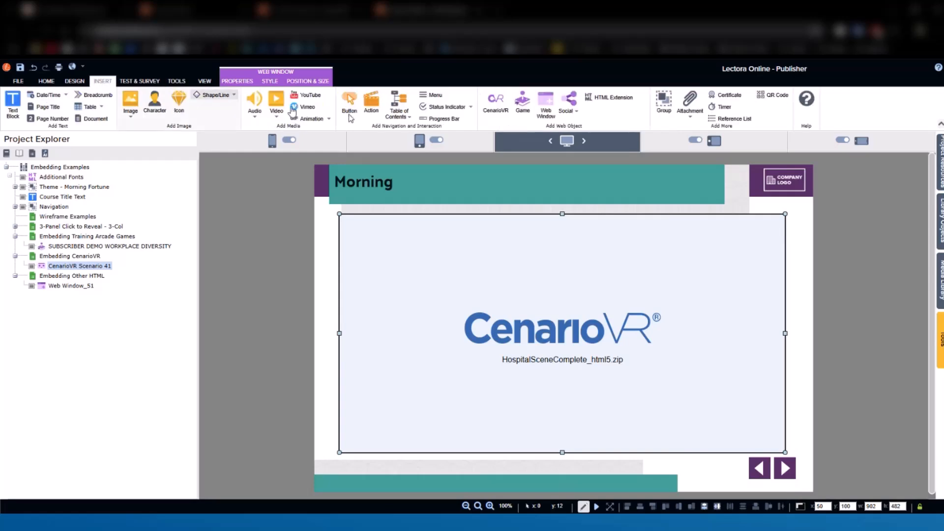
pyautogui.click(491, 100)
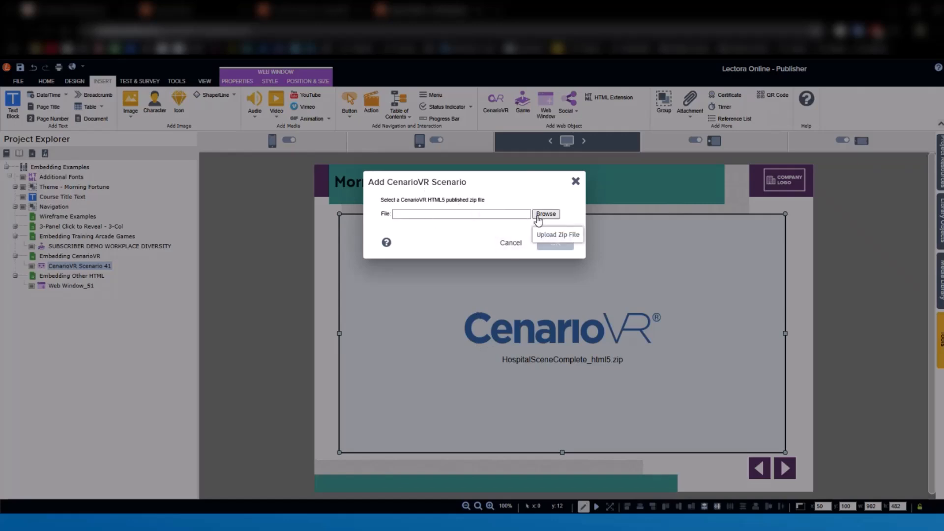
pyautogui.click(575, 181)
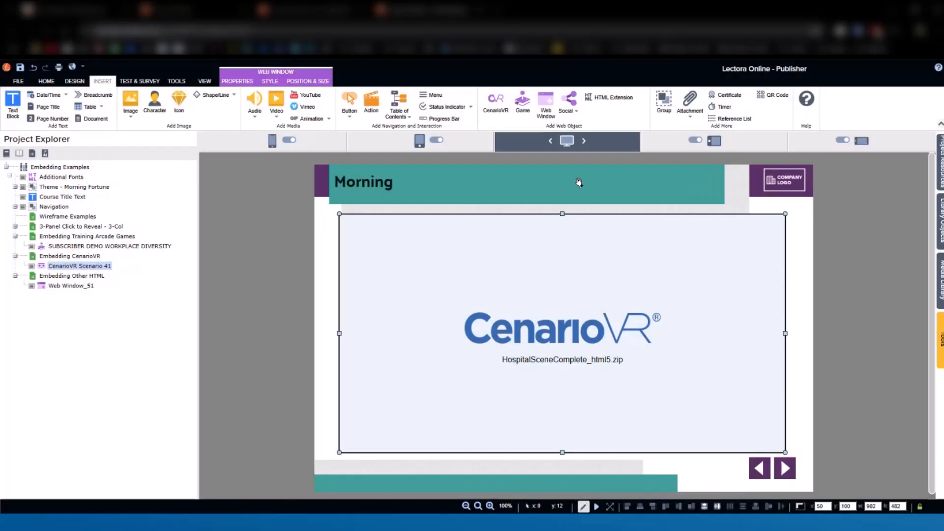
# - Preview the Embedding CenarioVR page, start the hospital scenario, look around the waiting room, and proceed into the operating suite
pyautogui.click(610, 508)
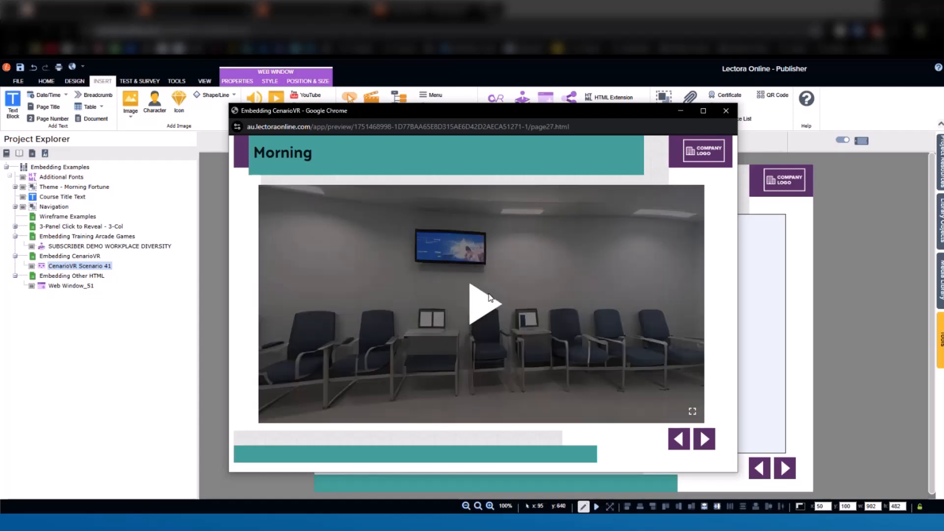
pyautogui.click(480, 309)
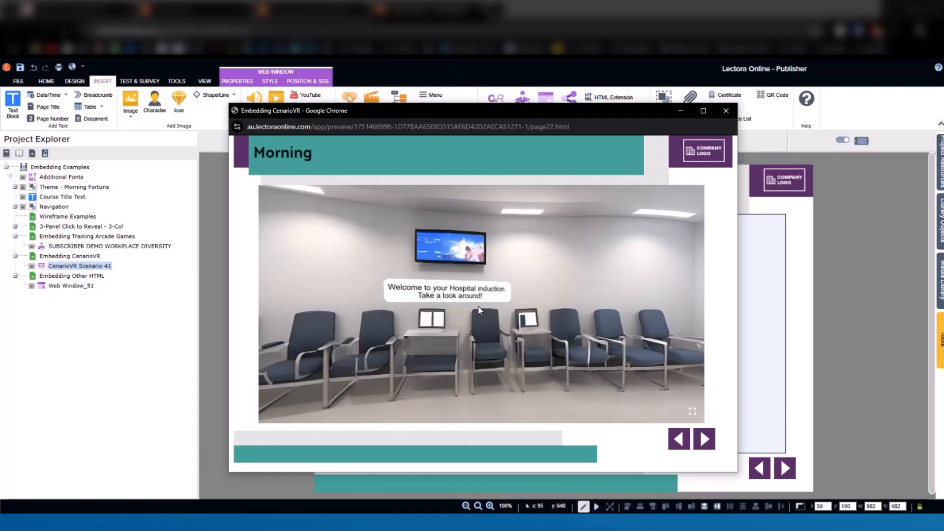
pyautogui.moveTo(461, 254); pyautogui.dragTo(484, 261)
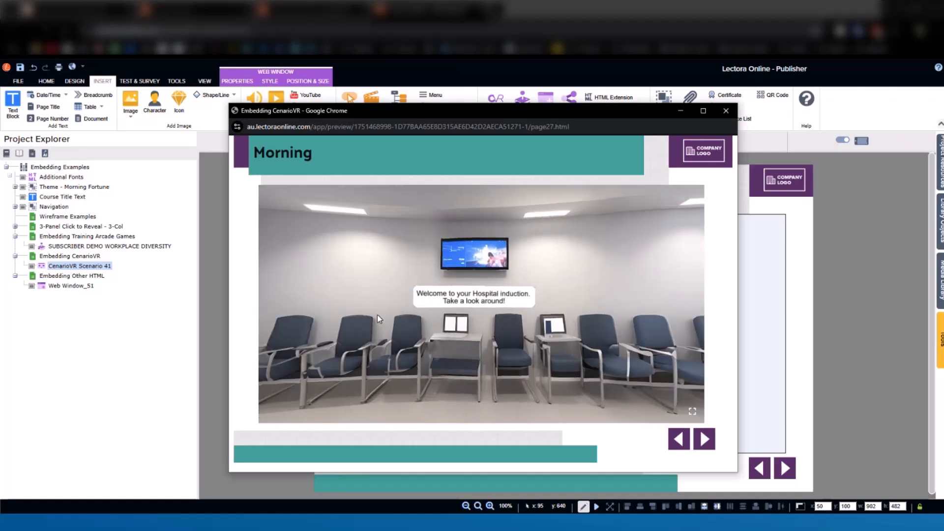
pyautogui.moveTo(355, 315); pyautogui.dragTo(544, 290)
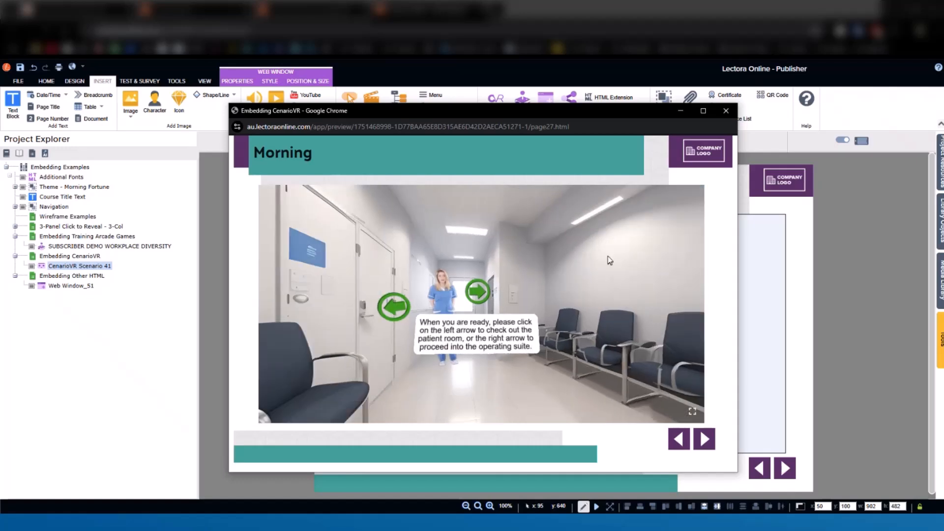
pyautogui.click(487, 294)
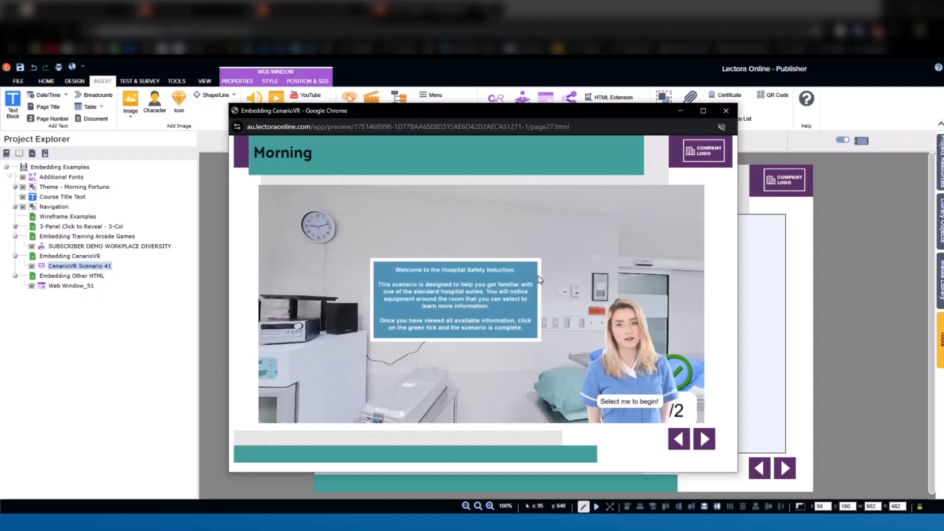
# - Begin the hospital safety induction through the nurse, look around the operating suite and its items, and close the preview
pyautogui.moveTo(558, 261); pyautogui.dragTo(249, 245)
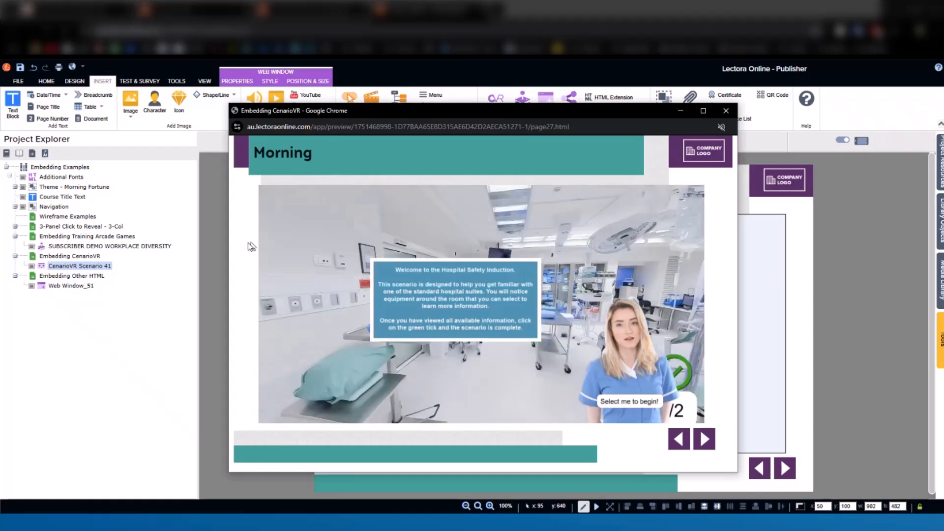
pyautogui.click(628, 350)
pyautogui.moveTo(607, 292); pyautogui.dragTo(200, 291)
pyautogui.moveTo(610, 256); pyautogui.dragTo(475, 229)
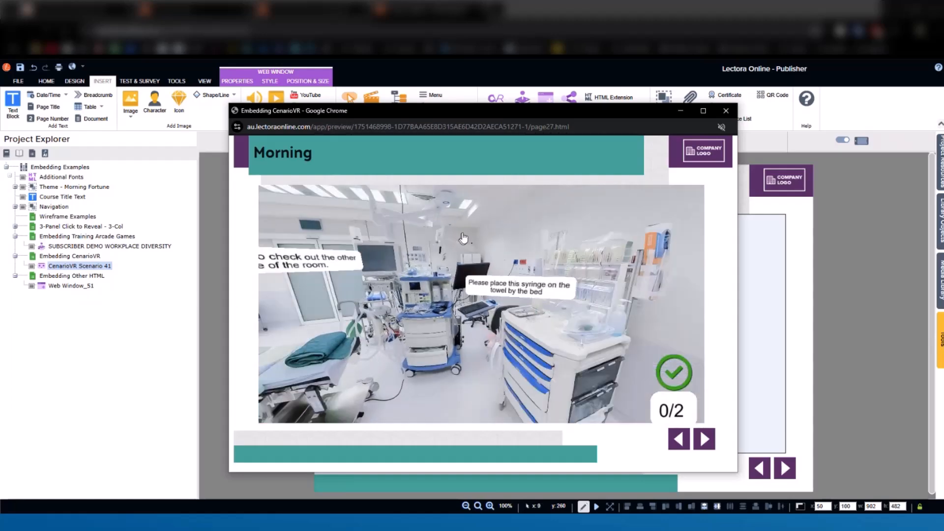
pyautogui.moveTo(645, 308); pyautogui.dragTo(586, 274)
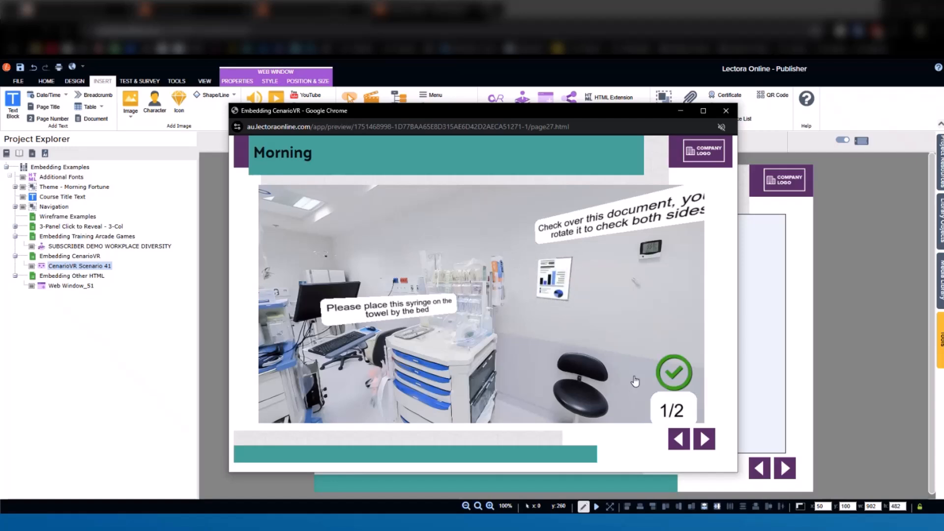
pyautogui.click(726, 111)
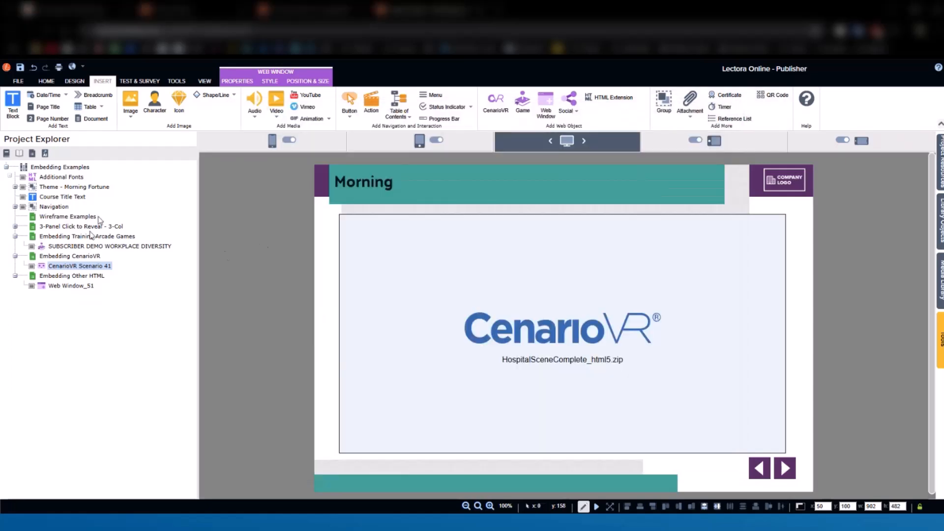
# - Examine the reserved Duration, Result and Score variables of CenarioVR Scenario 41, and close the Variable Manager
pyautogui.click(183, 84)
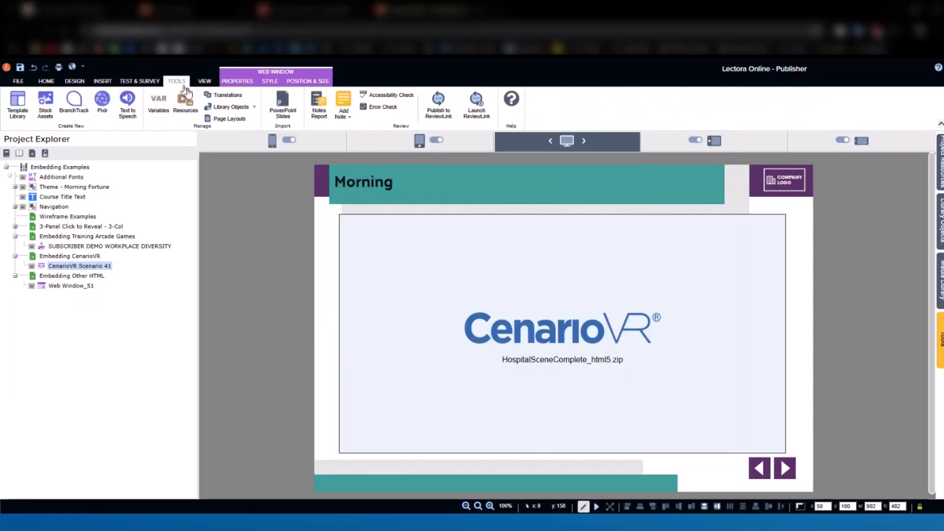
pyautogui.click(159, 103)
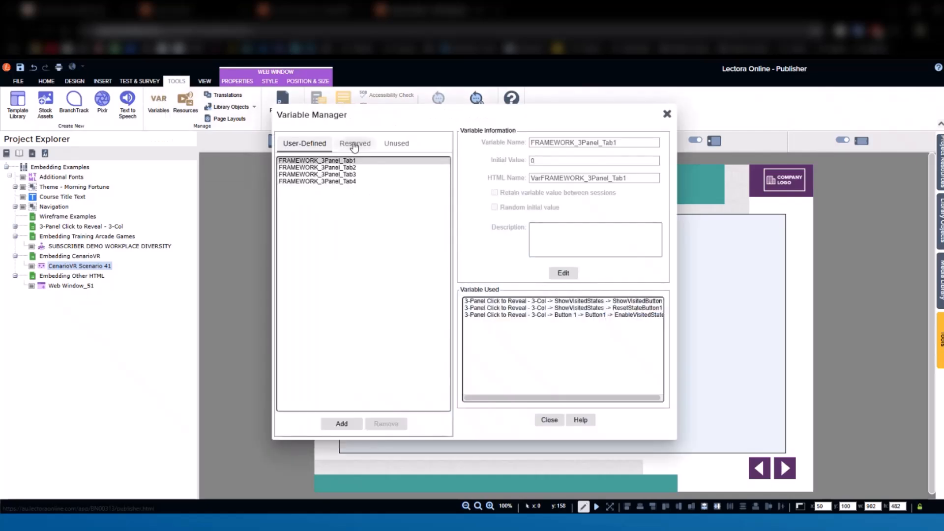
pyautogui.click(353, 143)
pyautogui.click(331, 167)
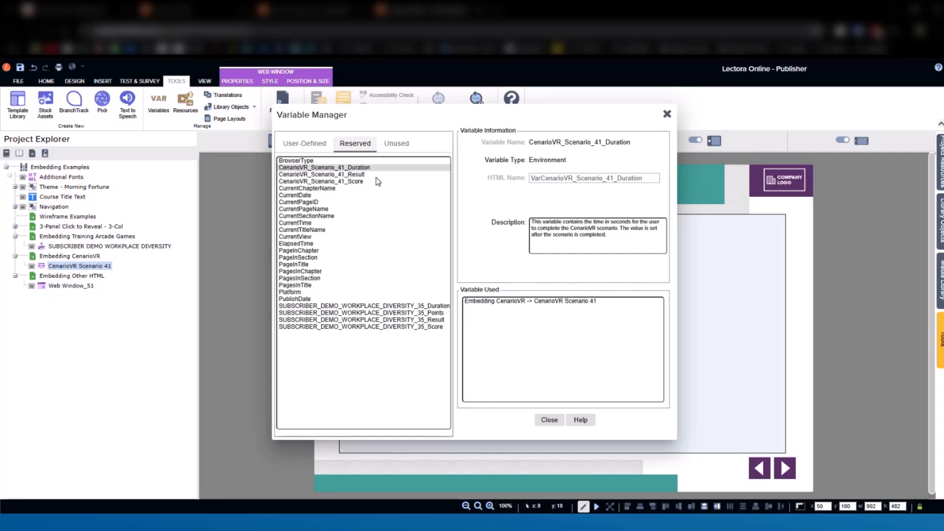
pyautogui.click(361, 174)
pyautogui.click(358, 182)
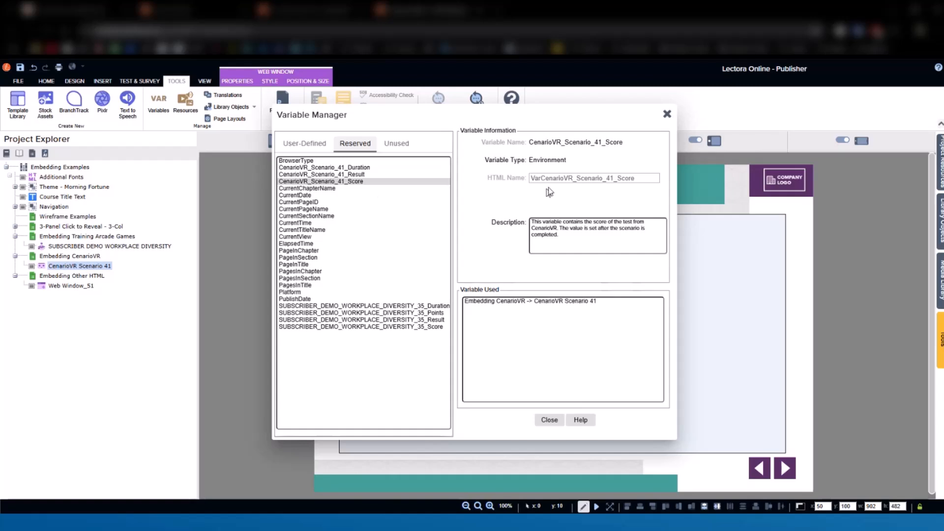
pyautogui.click(667, 115)
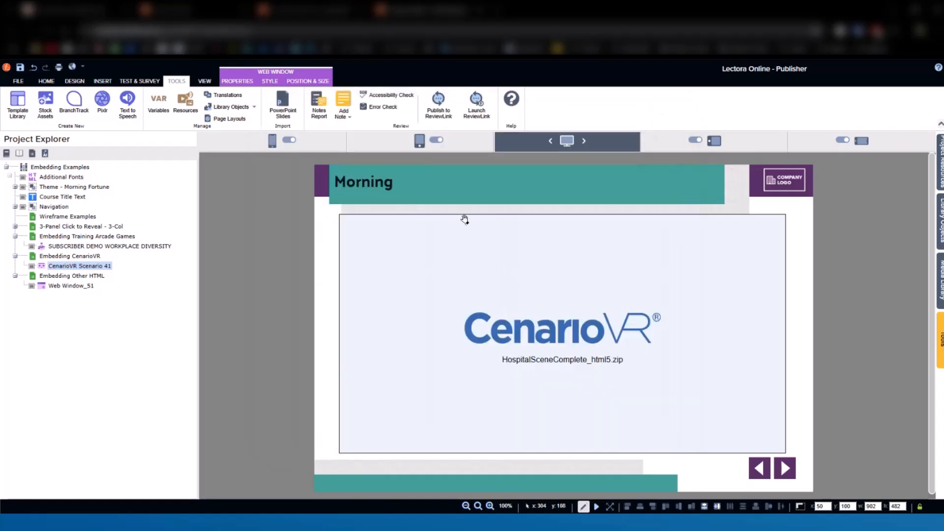
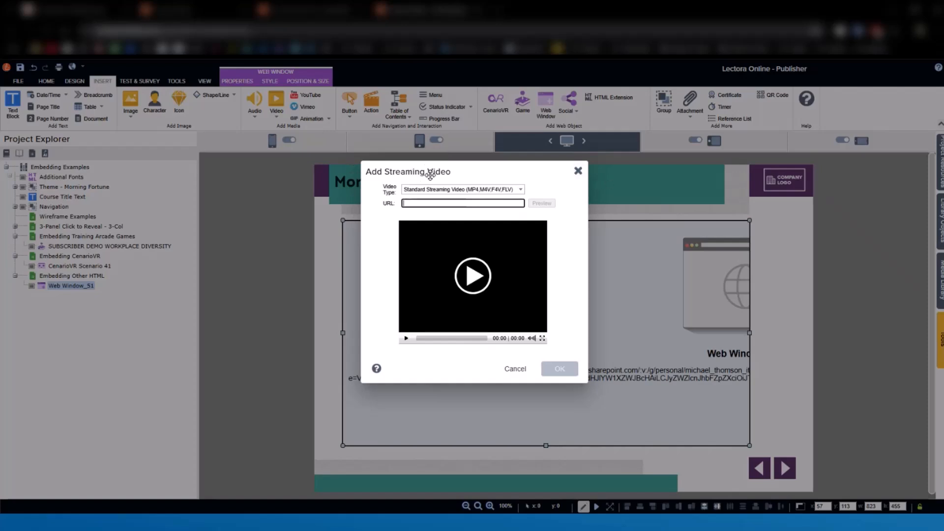
# - Dismiss the Add Streaming Video dialog and delete the existing web window from the Embedding Other HTML page
pyautogui.click(577, 171)
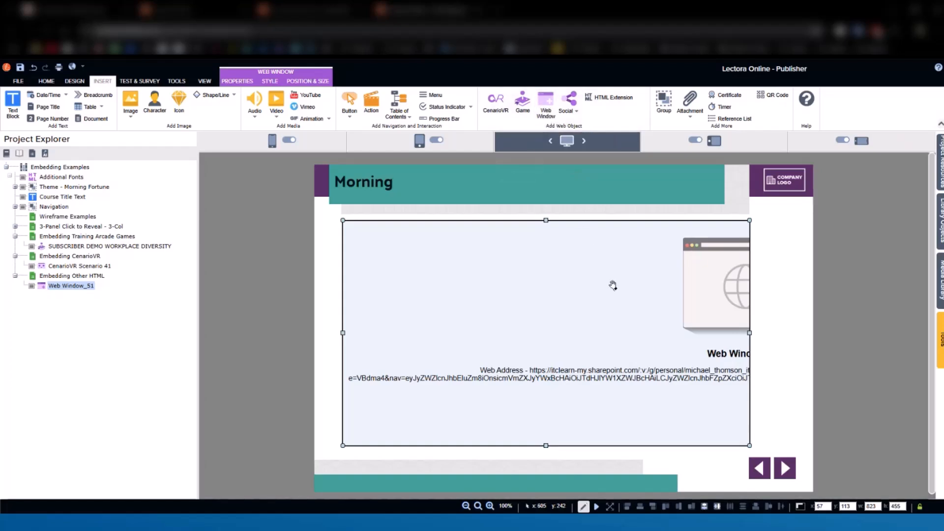
pyautogui.press('Delete')
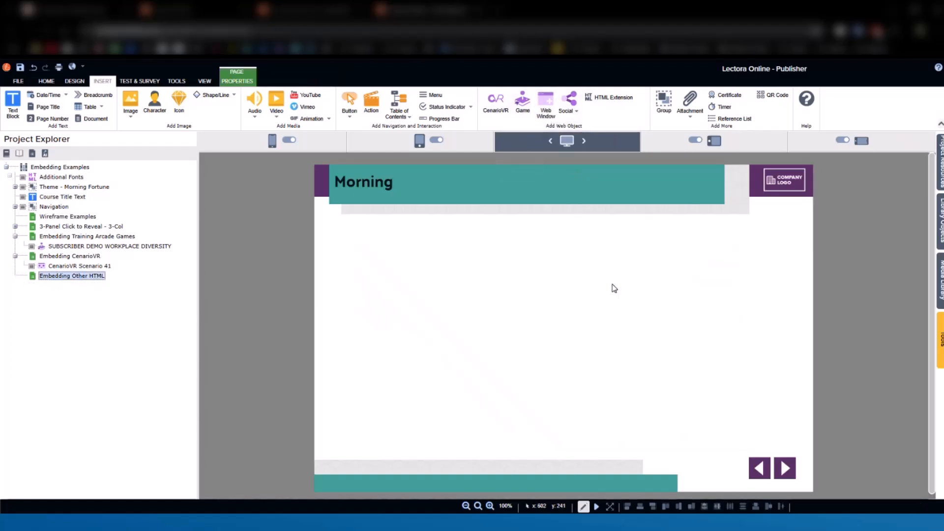
# - For a new web window, choose Local Web-based Content as the source, view the zip file selection, and cancel the file choice
pyautogui.click(546, 105)
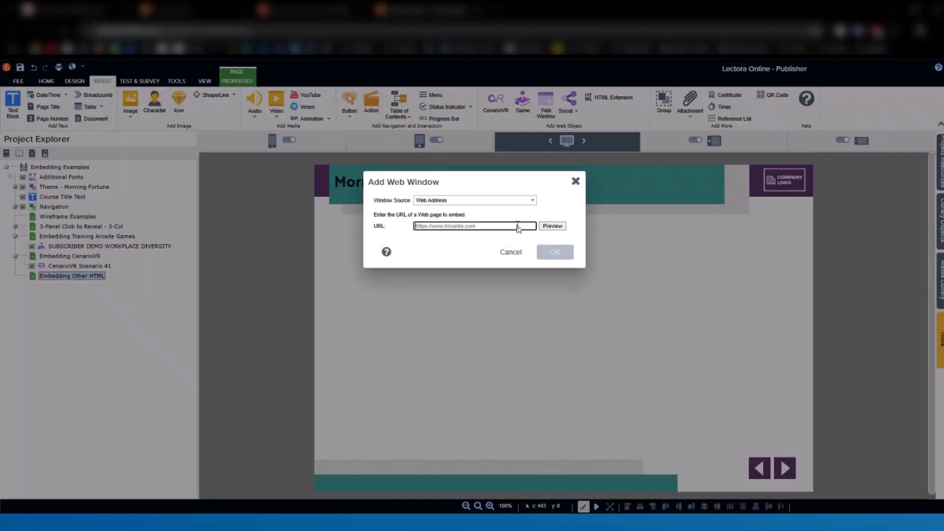
pyautogui.click(460, 201)
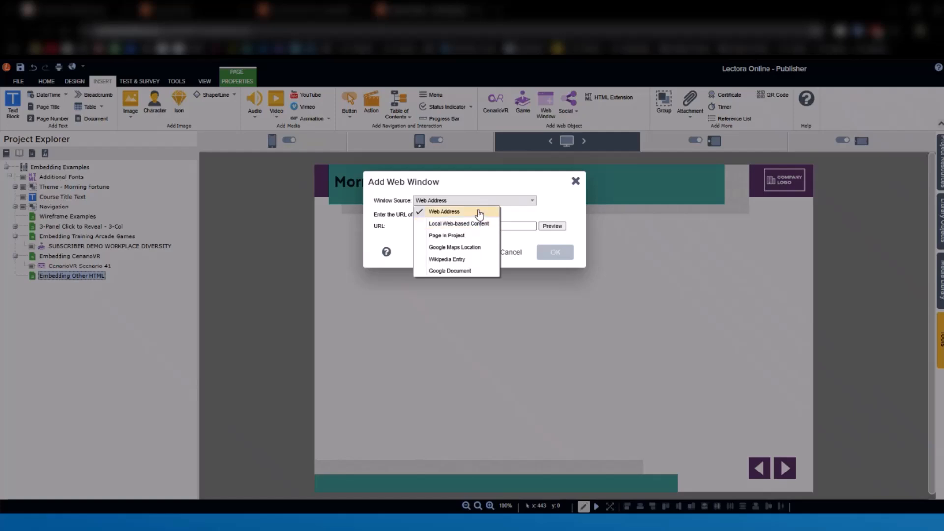
pyautogui.click(457, 225)
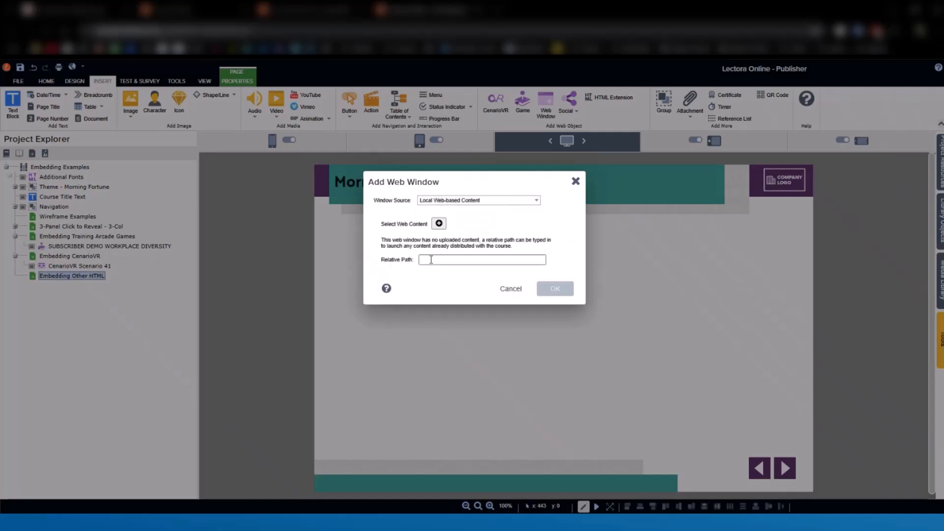
pyautogui.click(439, 225)
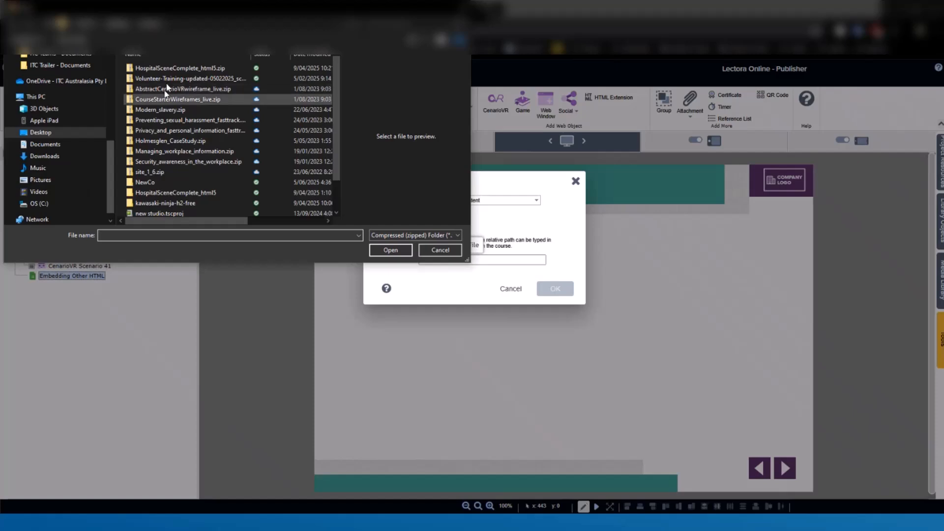
pyautogui.click(460, 7)
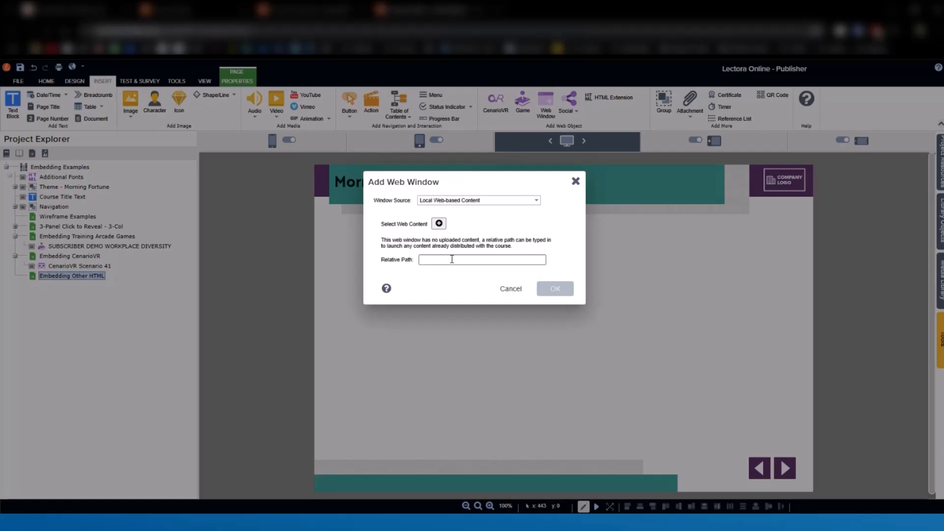
# - Review the available window source types for the web window, and close the dialog without adding one
pyautogui.click(539, 204)
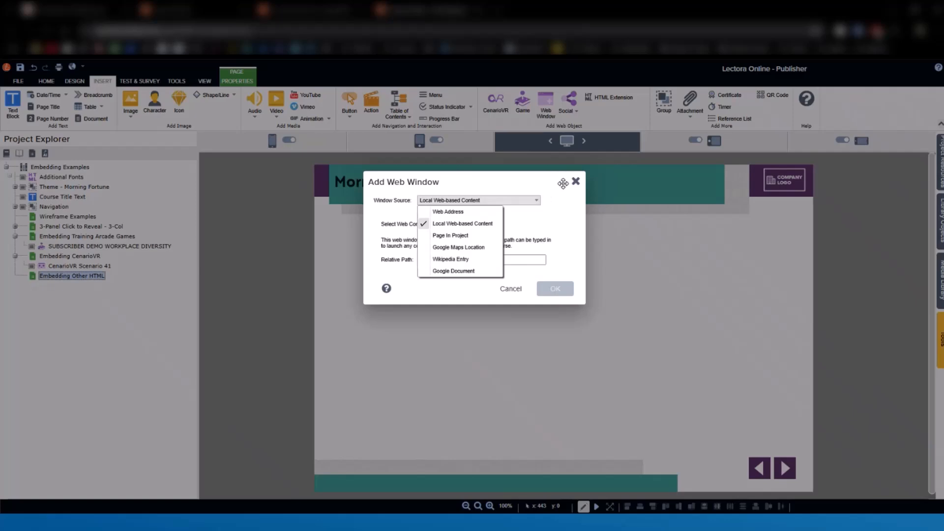
pyautogui.click(545, 224)
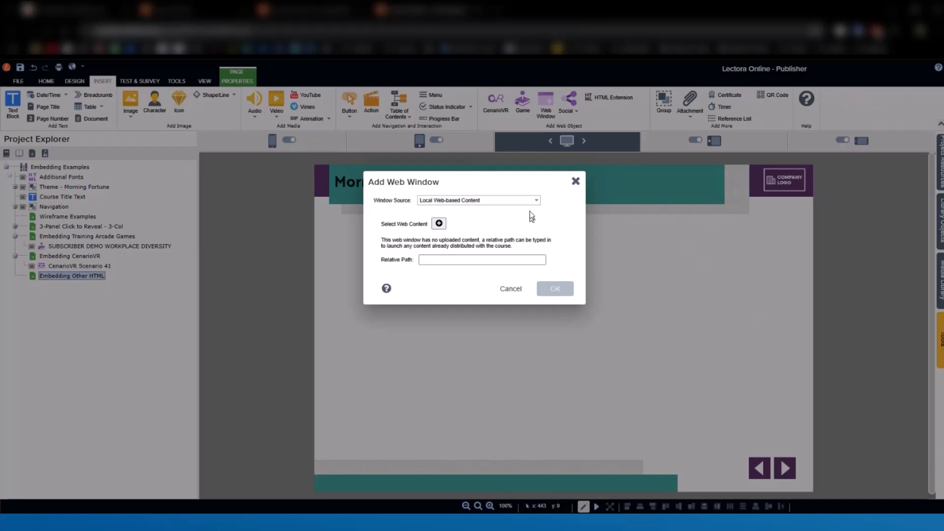
pyautogui.click(575, 183)
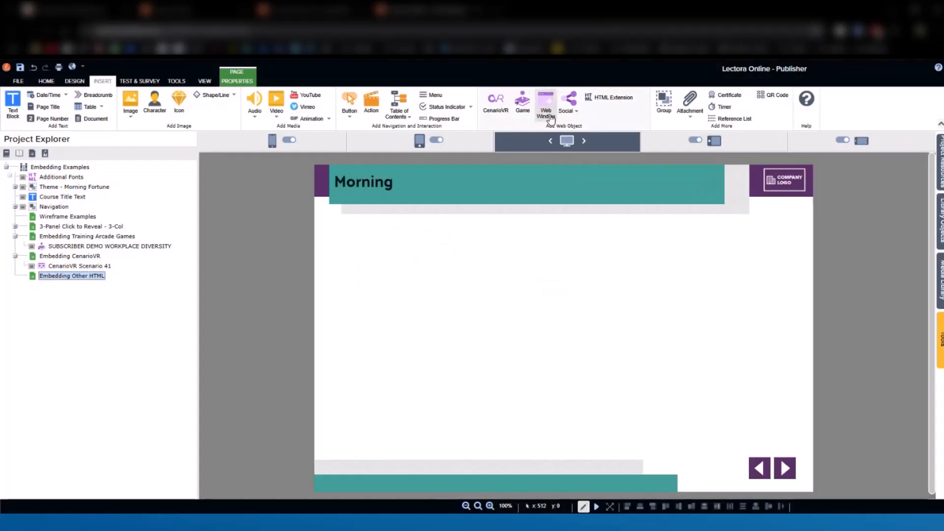